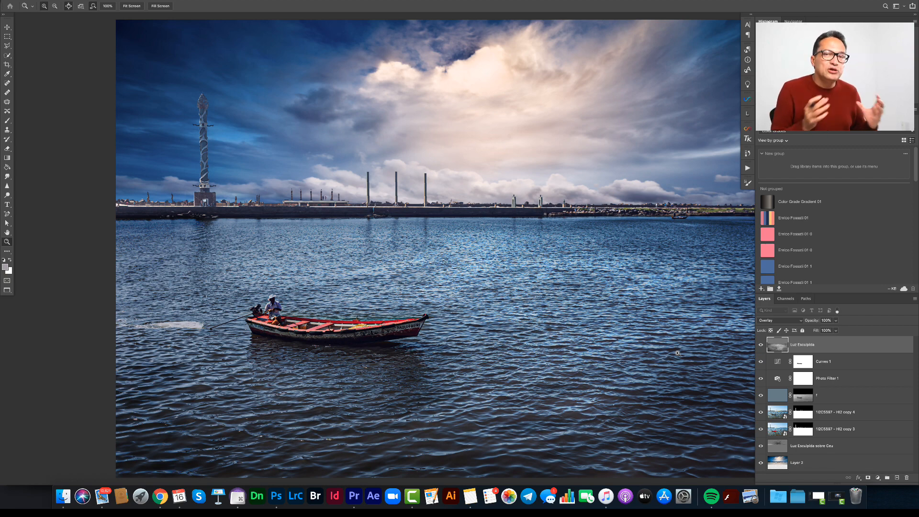
Add a monochrome Channel Mixer adjustment layer with red +63, green +19 and blue +12, and set its blend mode to Luminosity.
{"action": "left_click", "coordinate": [879, 478]}
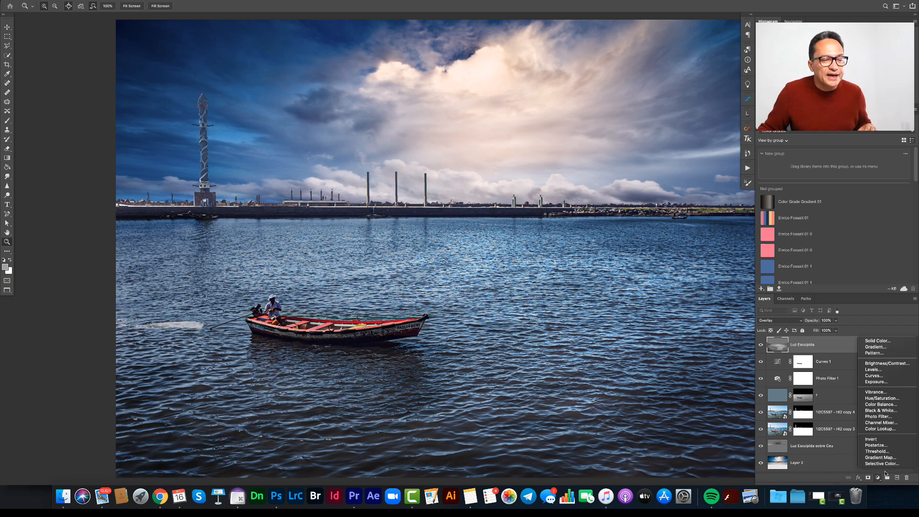
{"action": "left_click", "coordinate": [890, 424]}
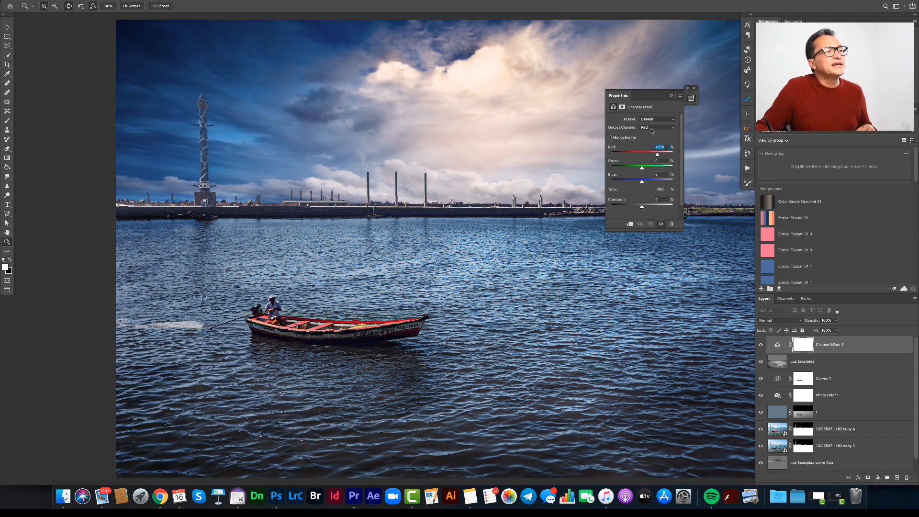
{"action": "left_click", "coordinate": [621, 138]}
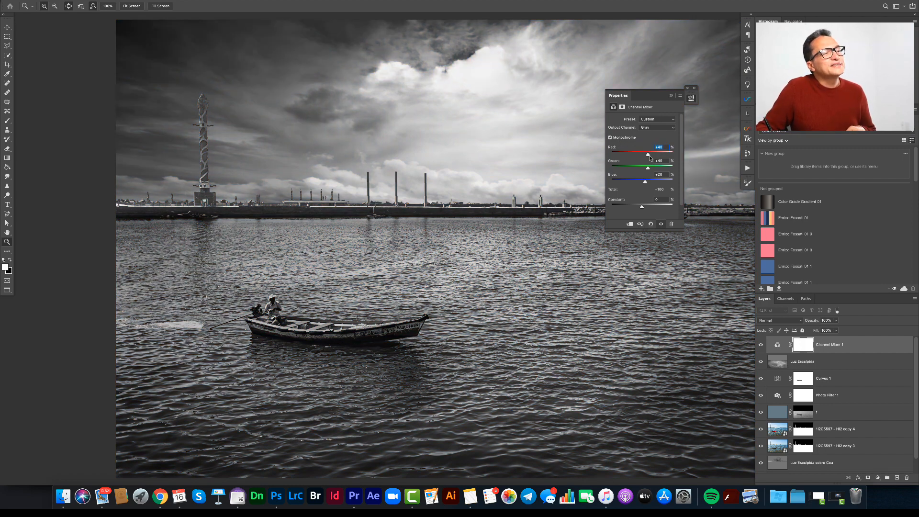
{"action": "left_click_drag", "start_coordinate": [648, 155], "coordinate": [642, 180]}
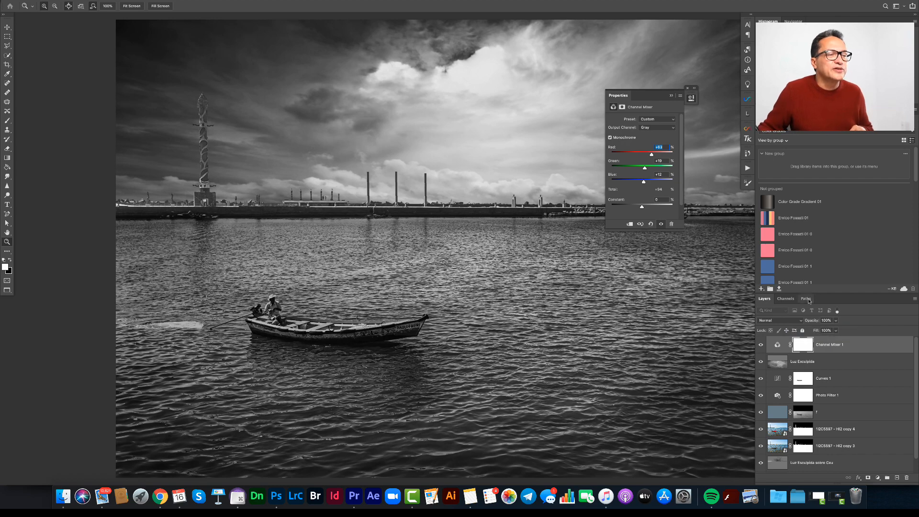
{"action": "left_click", "coordinate": [778, 321]}
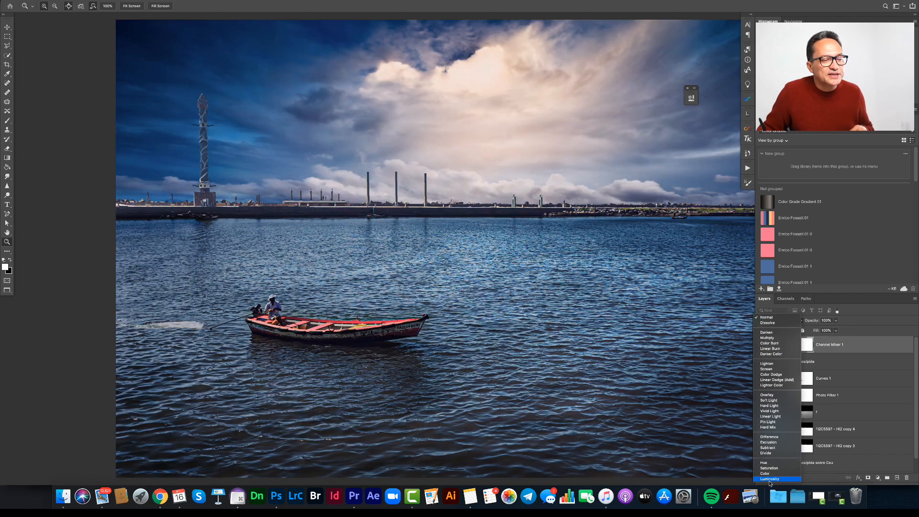
{"action": "left_click", "coordinate": [771, 479]}
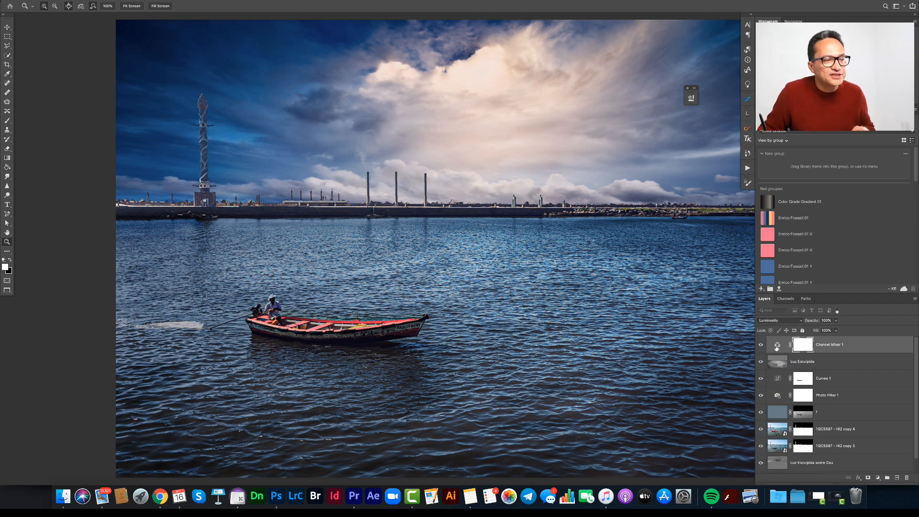
Rebalance the Channel Mixer's red, green and blue amounts and lower the constant to about -15 to deepen the image's shadows and contrast.
{"action": "double_click", "coordinate": [777, 346]}
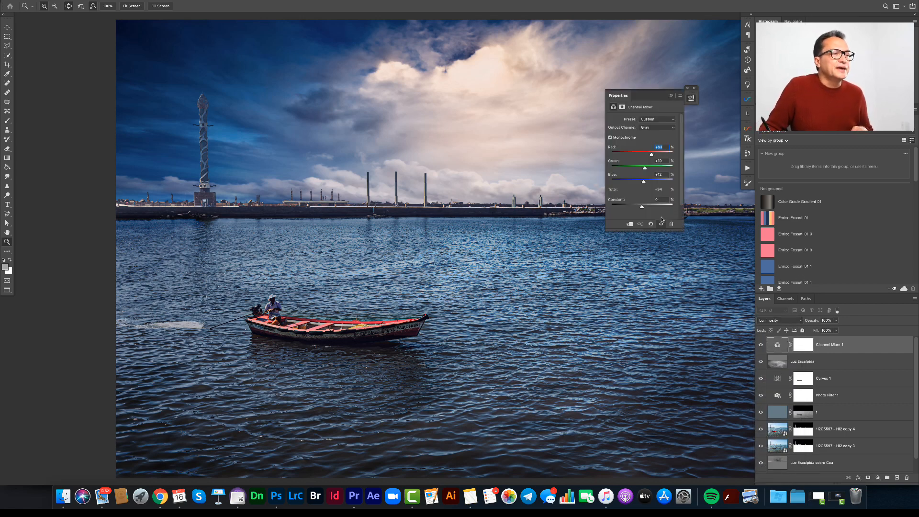
{"action": "mouse_move", "coordinate": [652, 155]}
{"action": "left_mouse_down"}
{"action": "mouse_move", "coordinate": [642, 184]}
{"action": "mouse_move", "coordinate": [651, 182]}
{"action": "mouse_move", "coordinate": [642, 182]}
{"action": "mouse_move", "coordinate": [653, 156]}
{"action": "left_mouse_up"}
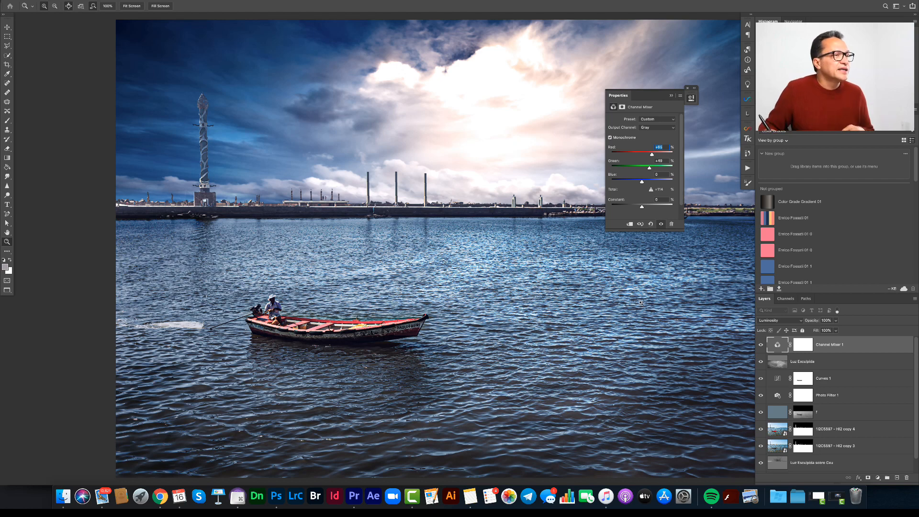
{"action": "left_click_drag", "start_coordinate": [645, 168], "coordinate": [645, 167]}
{"action": "left_click_drag", "start_coordinate": [642, 206], "coordinate": [639, 209]}
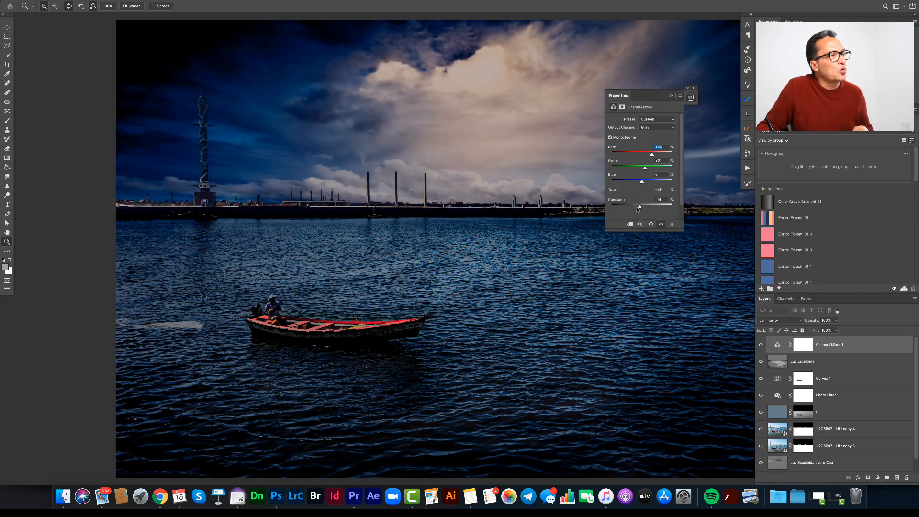
{"action": "left_click_drag", "start_coordinate": [653, 156], "coordinate": [643, 183]}
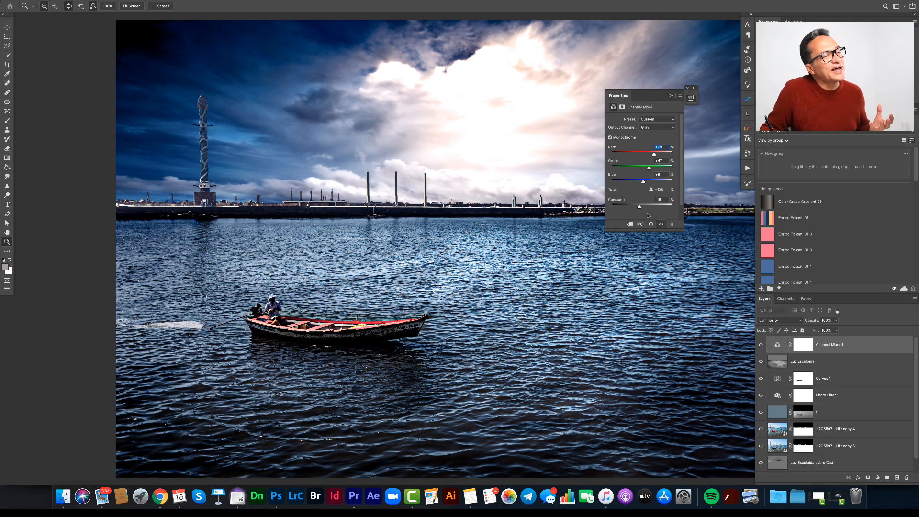
{"action": "left_click_drag", "start_coordinate": [645, 182], "coordinate": [639, 182]}
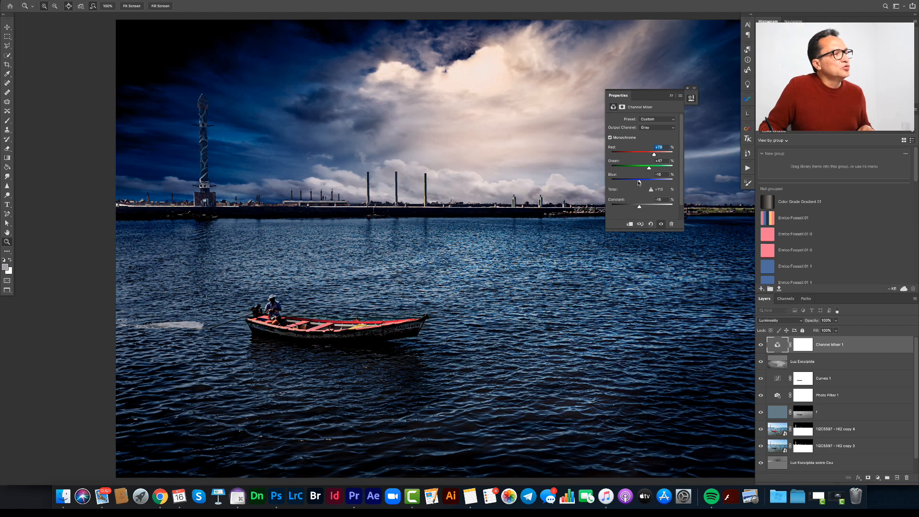
{"action": "mouse_move", "coordinate": [654, 167]}
{"action": "left_mouse_down"}
{"action": "mouse_move", "coordinate": [653, 156]}
{"action": "mouse_move", "coordinate": [662, 156]}
{"action": "mouse_move", "coordinate": [639, 183]}
{"action": "mouse_move", "coordinate": [651, 154]}
{"action": "mouse_move", "coordinate": [636, 183]}
{"action": "mouse_move", "coordinate": [663, 167]}
{"action": "left_mouse_up"}
{"action": "left_click", "coordinate": [671, 95]}
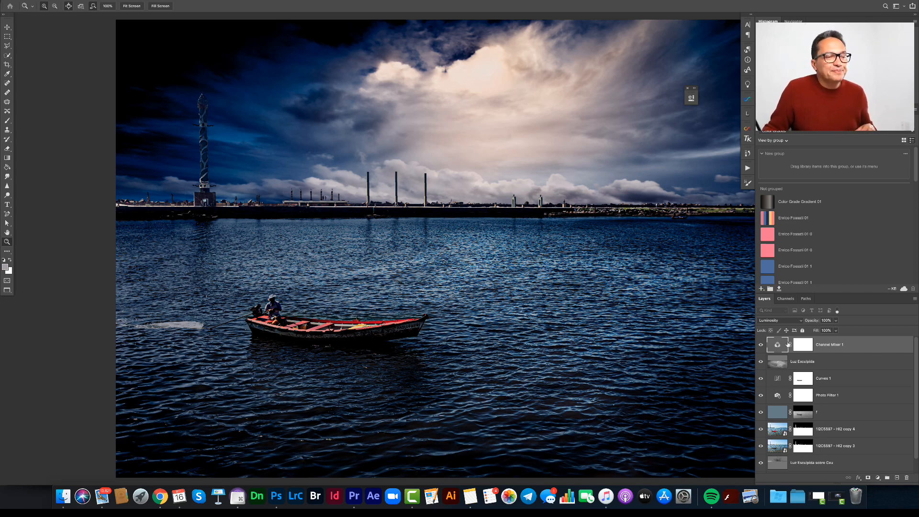
Hide the Channel Mixer layer and compare the image's blue, red and green channels one at a time.
{"action": "left_click", "coordinate": [761, 345]}
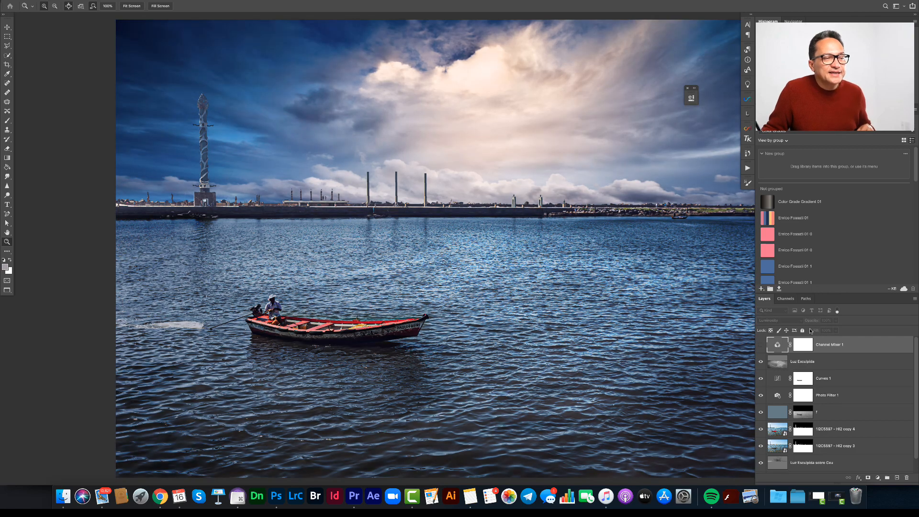
{"action": "left_click", "coordinate": [786, 299]}
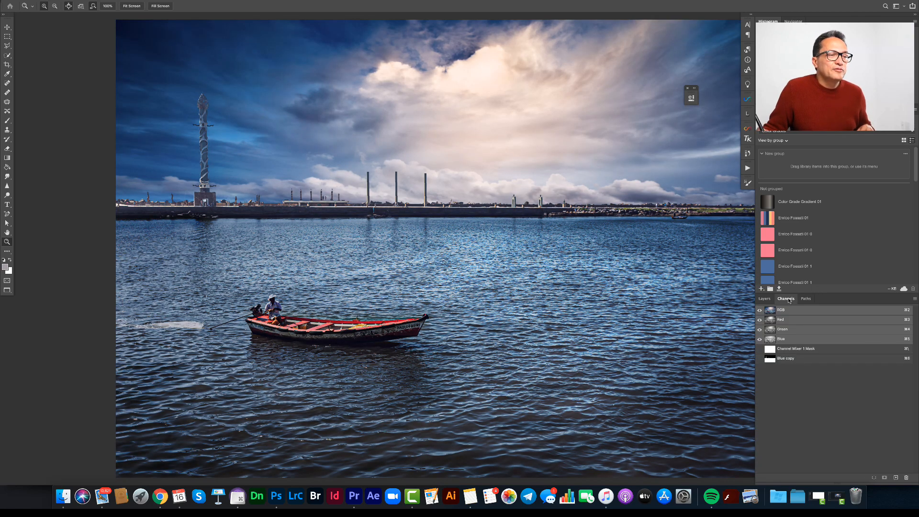
{"action": "left_click", "coordinate": [783, 340]}
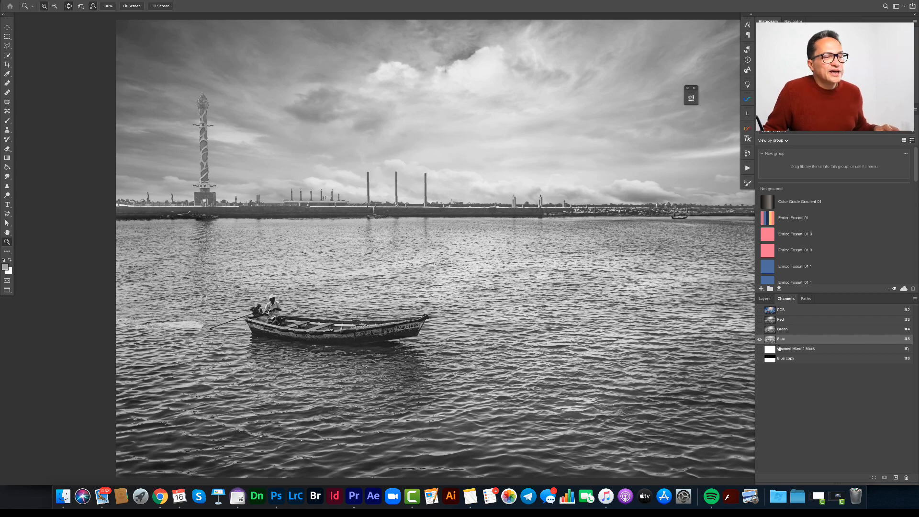
{"action": "left_click", "coordinate": [772, 321]}
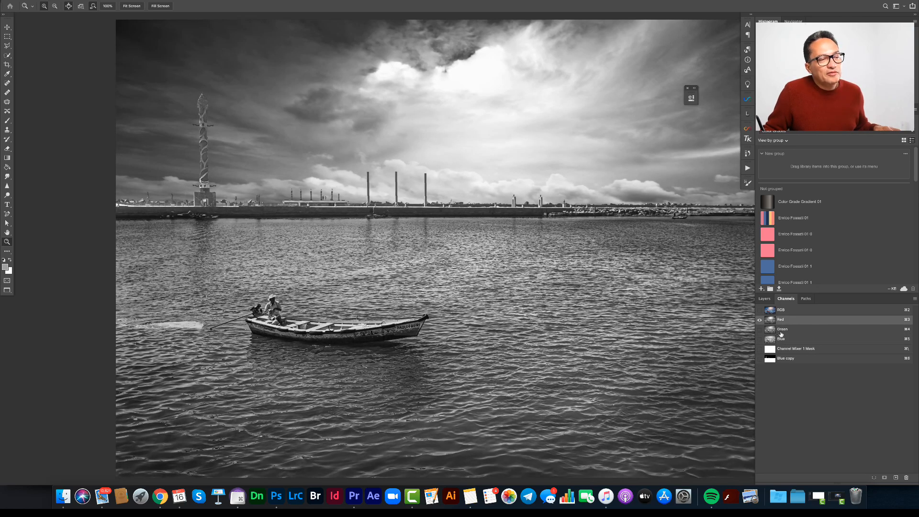
{"action": "left_click", "coordinate": [781, 332]}
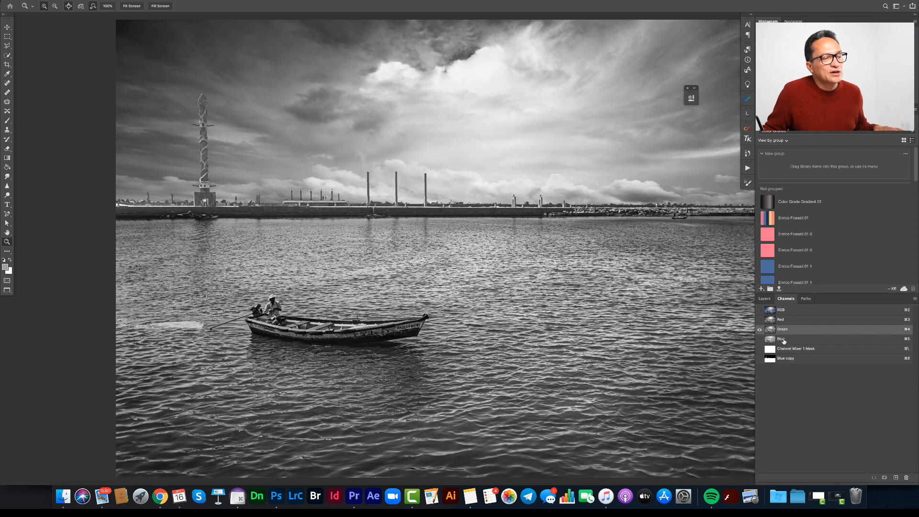
{"action": "left_click", "coordinate": [783, 341]}
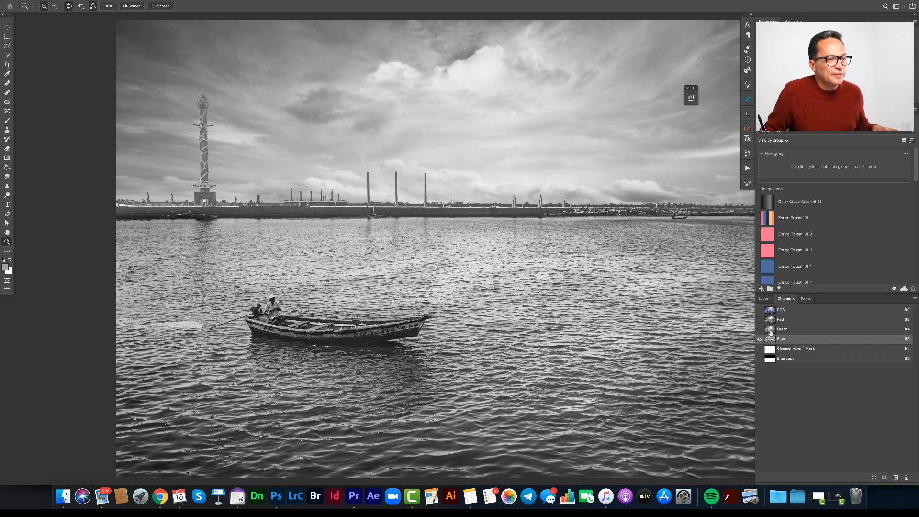
Load the red channel's luminosity as a selection and invert it to target the dark areas.
{"action": "left_click", "coordinate": [782, 322]}
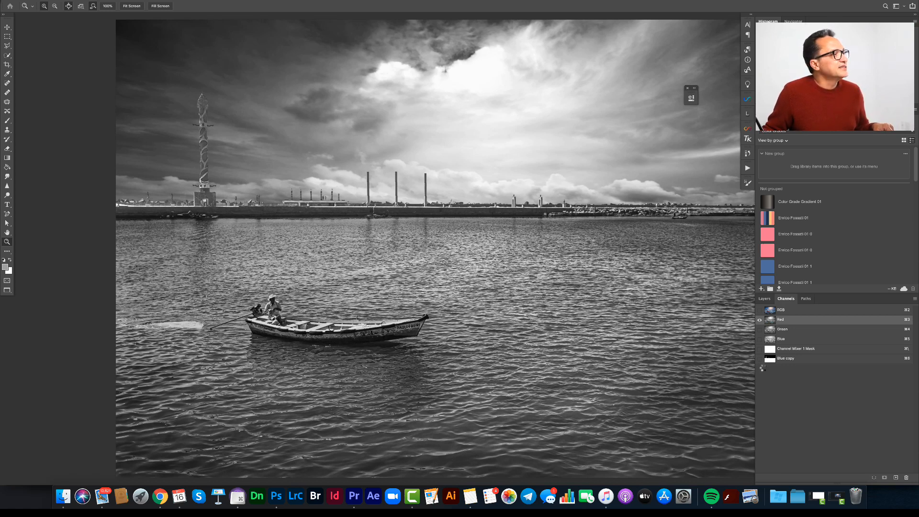
{"action": "left_click", "coordinate": [769, 320], "text": "super"}
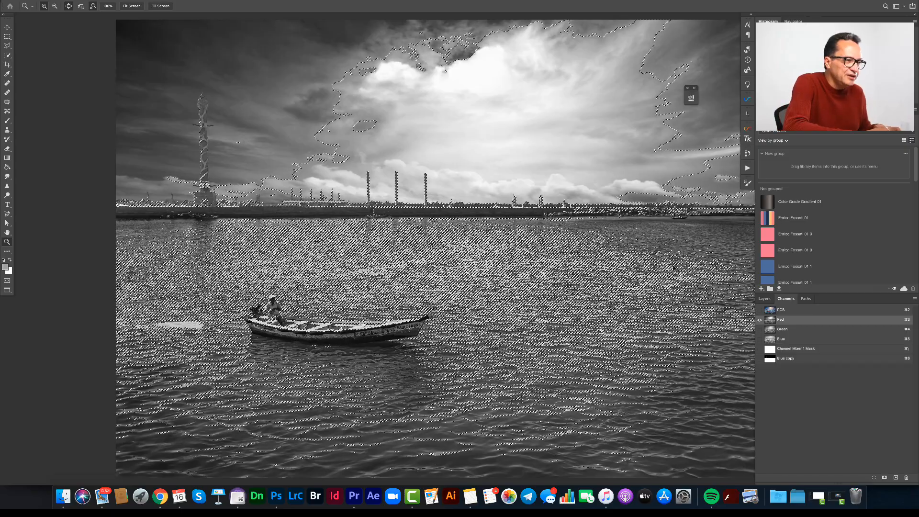
{"action": "key", "text": "shift+super+i"}
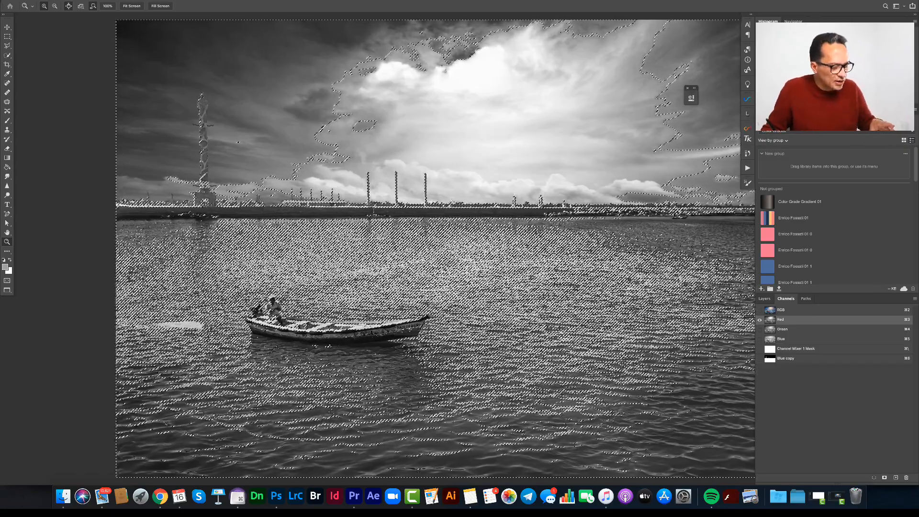
Feather the inverted red-channel selection, keeping the preset feather radius.
{"action": "right_click", "coordinate": [520, 284]}
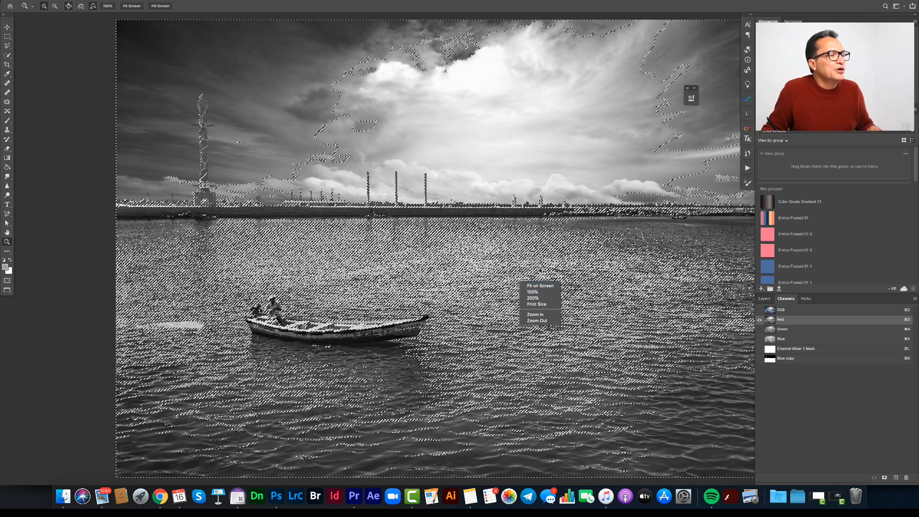
{"action": "key", "text": "Escape"}
{"action": "key", "text": "l"}
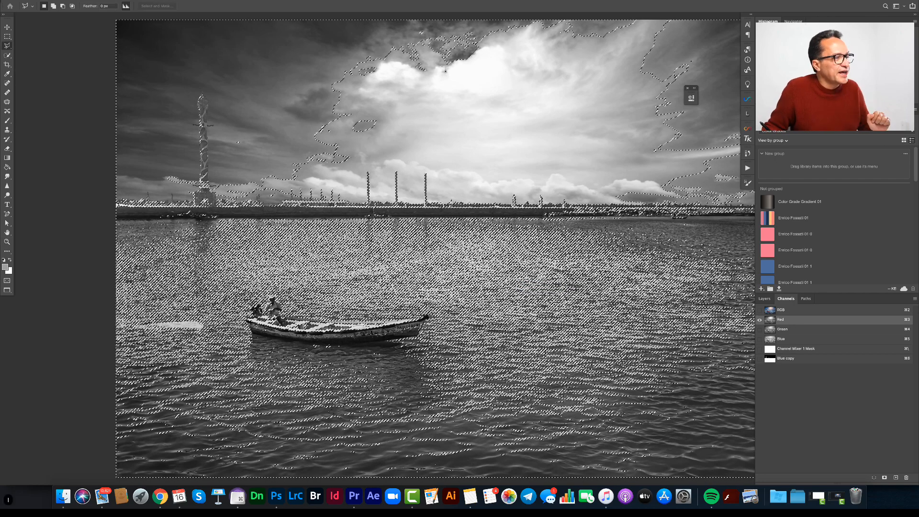
{"action": "right_click", "coordinate": [538, 261]}
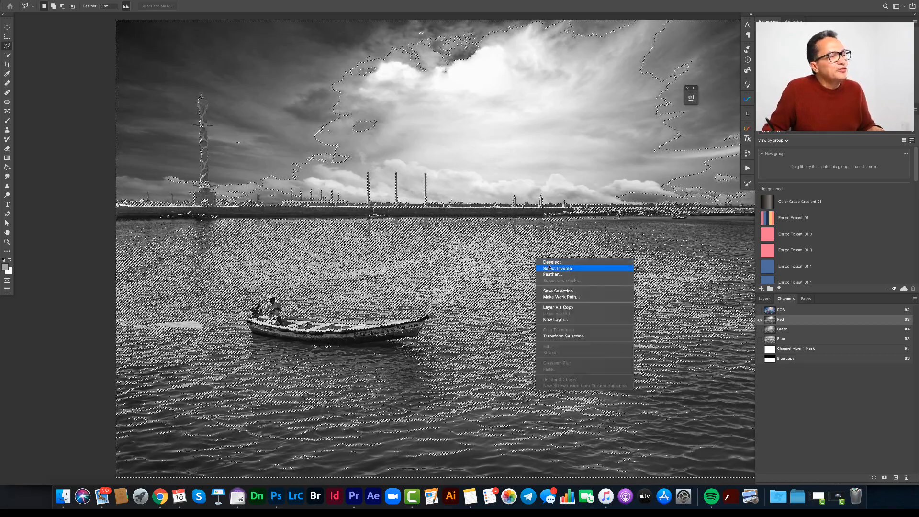
{"action": "left_click", "coordinate": [549, 275]}
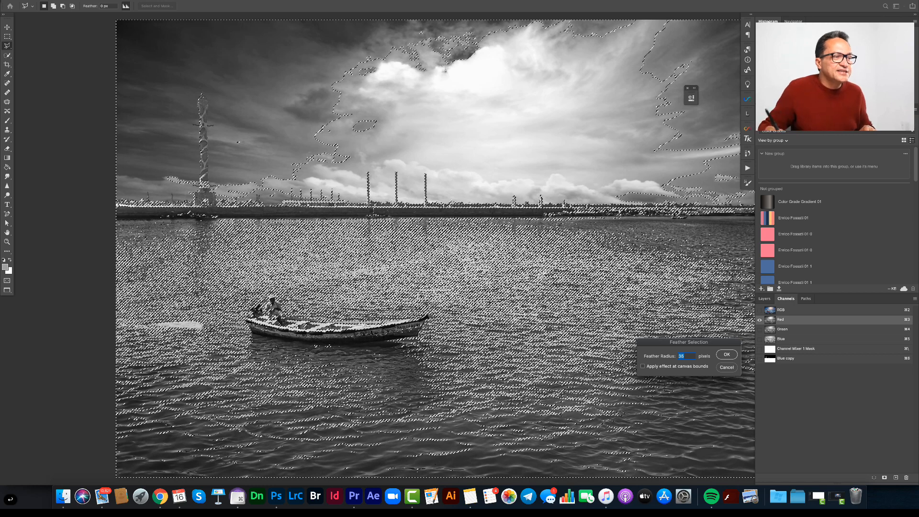
{"action": "key", "text": "Return"}
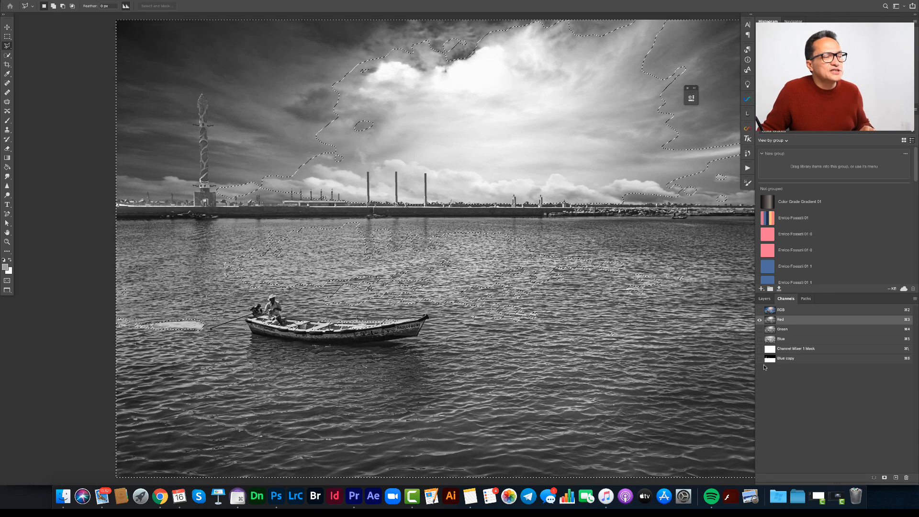
Show the Channel Mixer layer again, fill the feathered selection with black on its mask, and deselect.
{"action": "left_click", "coordinate": [767, 301]}
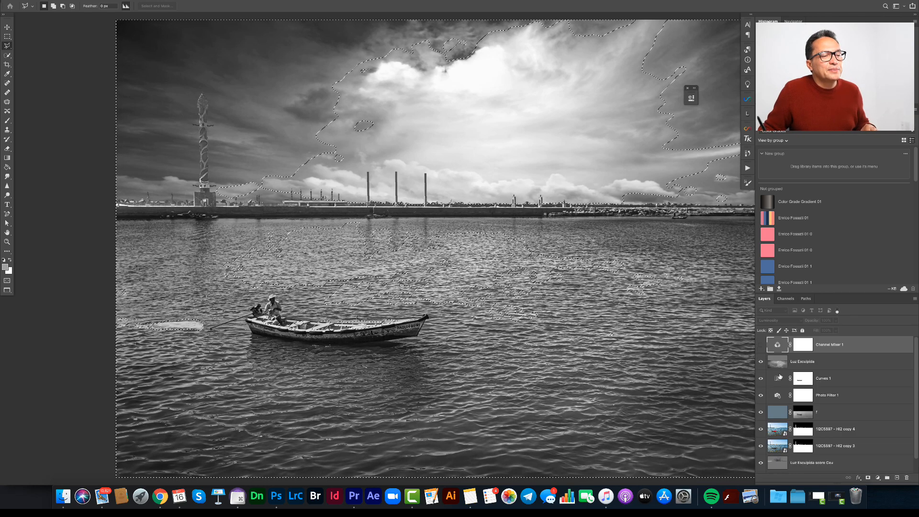
{"action": "left_click", "coordinate": [806, 346]}
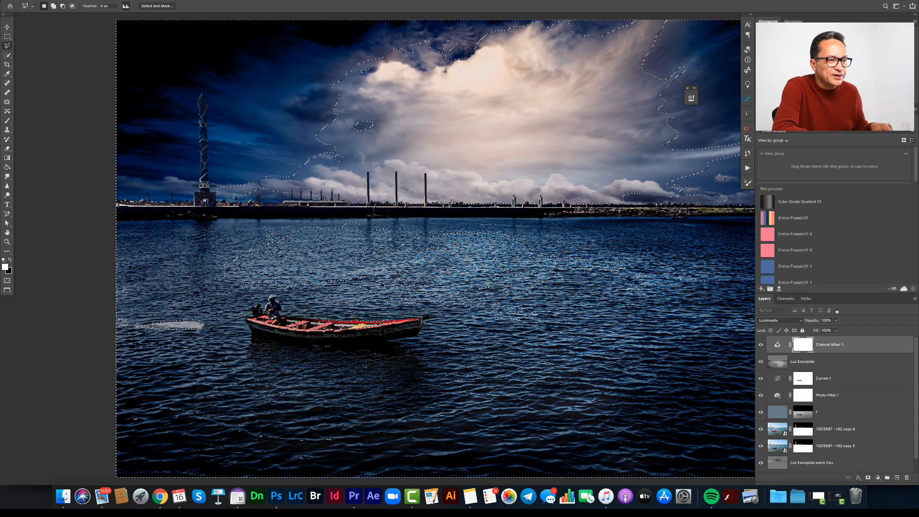
{"action": "key", "text": "super+BackSpace"}
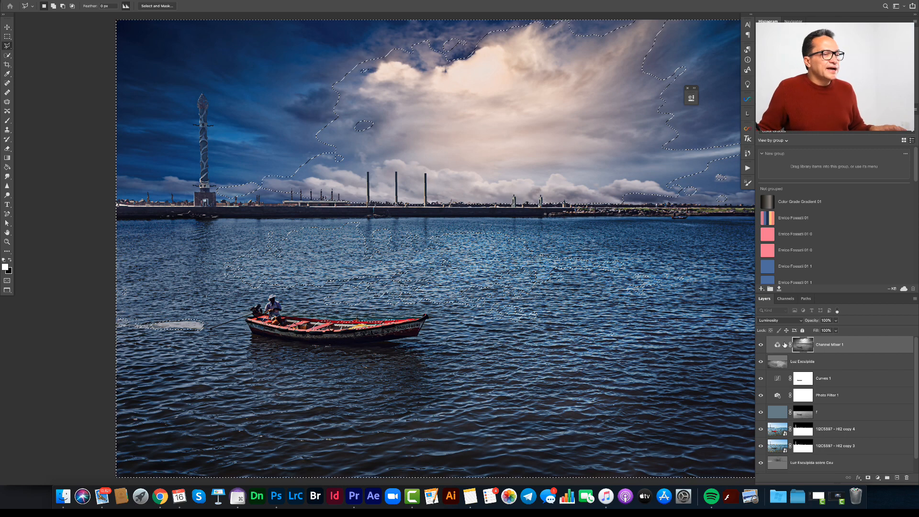
{"action": "key", "text": "super+d"}
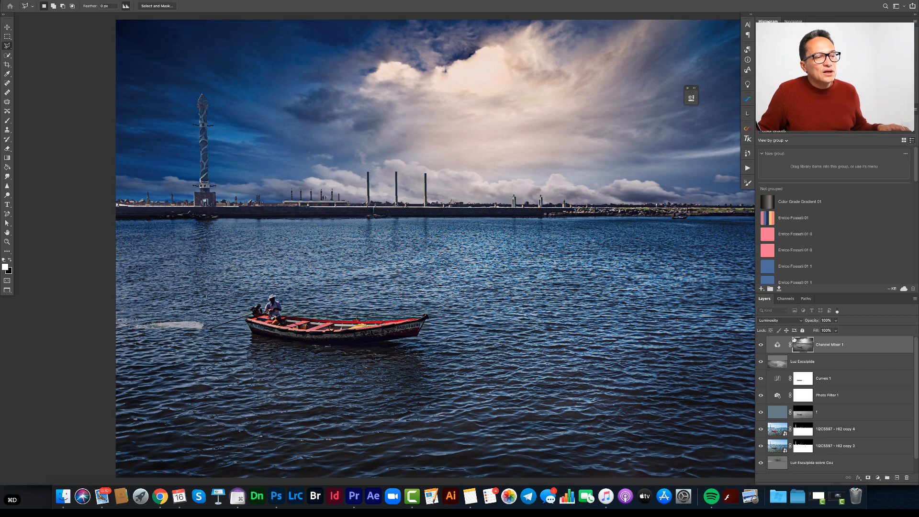
Toggle the Channel Mixer layer's visibility to compare the image before and after the masked adjustment.
{"action": "left_click", "coordinate": [762, 347]}
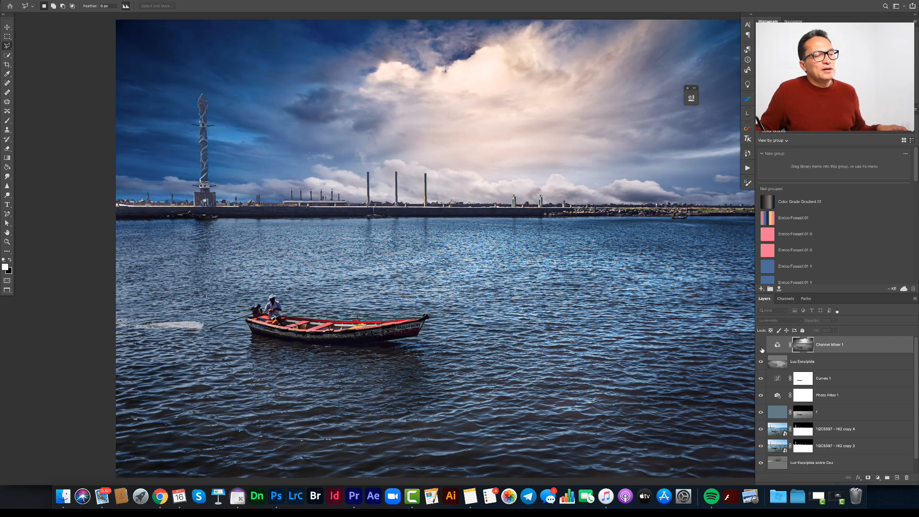
{"action": "left_click", "coordinate": [762, 349]}
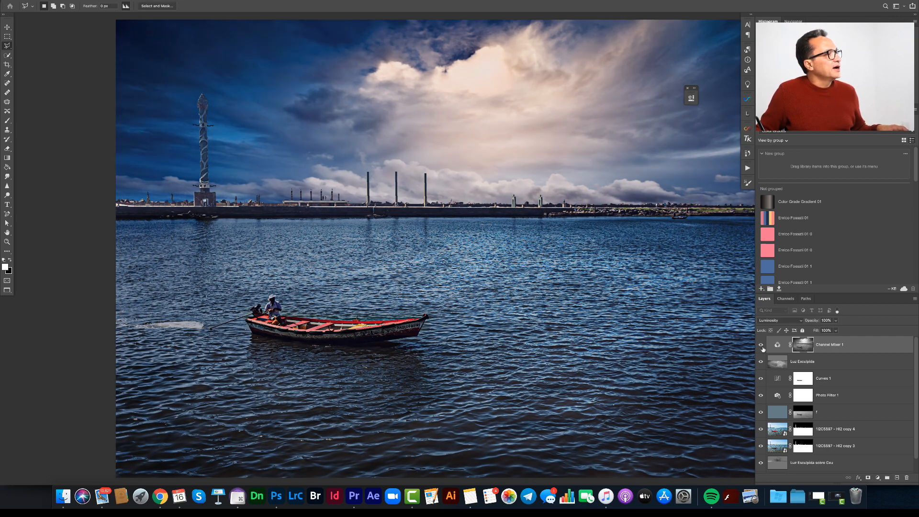
{"action": "left_click", "coordinate": [762, 347]}
{"action": "left_click", "coordinate": [762, 348]}
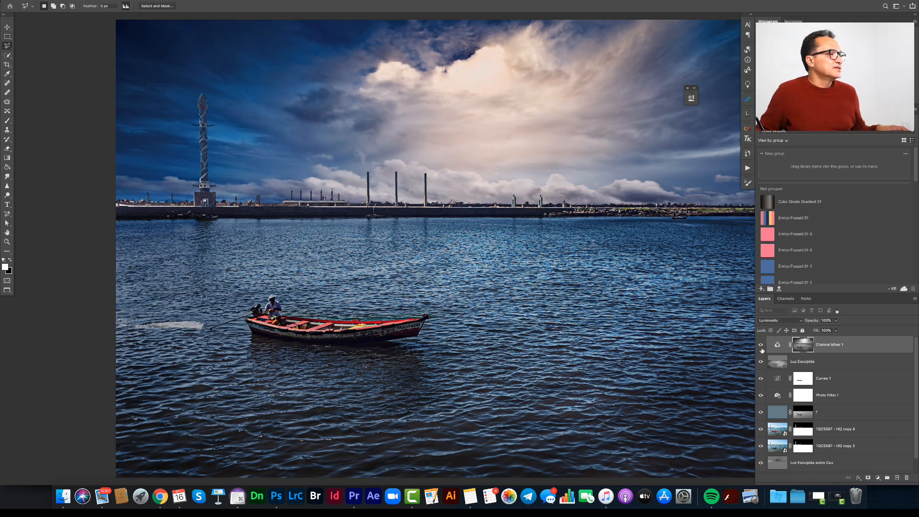
{"action": "left_click", "coordinate": [762, 348]}
{"action": "left_click", "coordinate": [762, 348]}
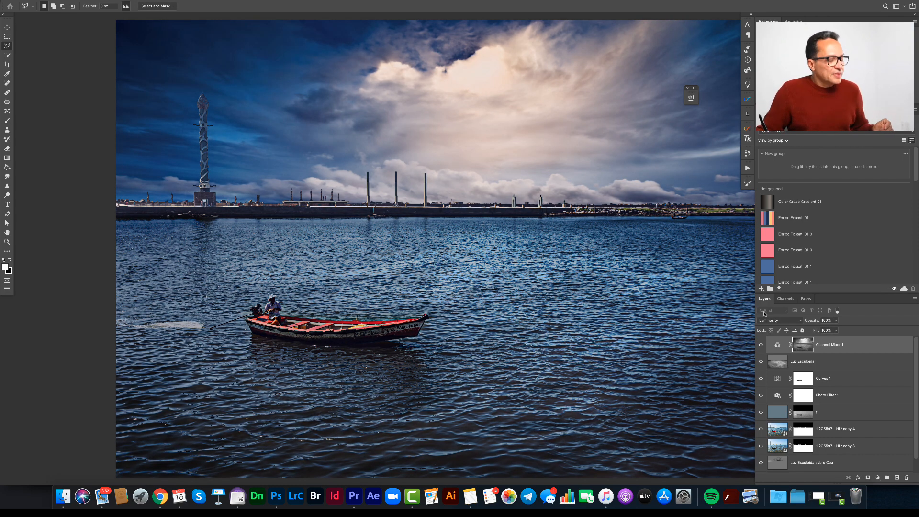
{"action": "key", "text": "super+0"}
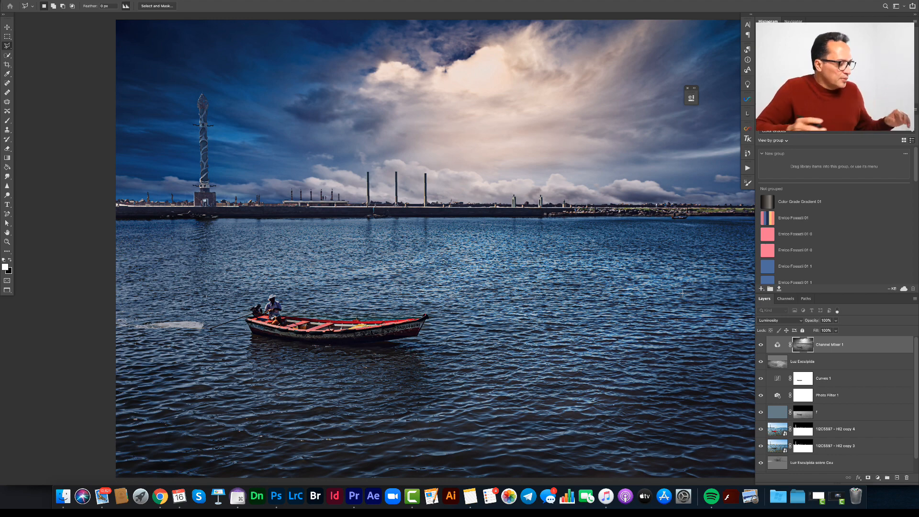
Rename the Channel Mixer layer as "Brilho de Cor".
{"action": "key", "text": "super+0"}
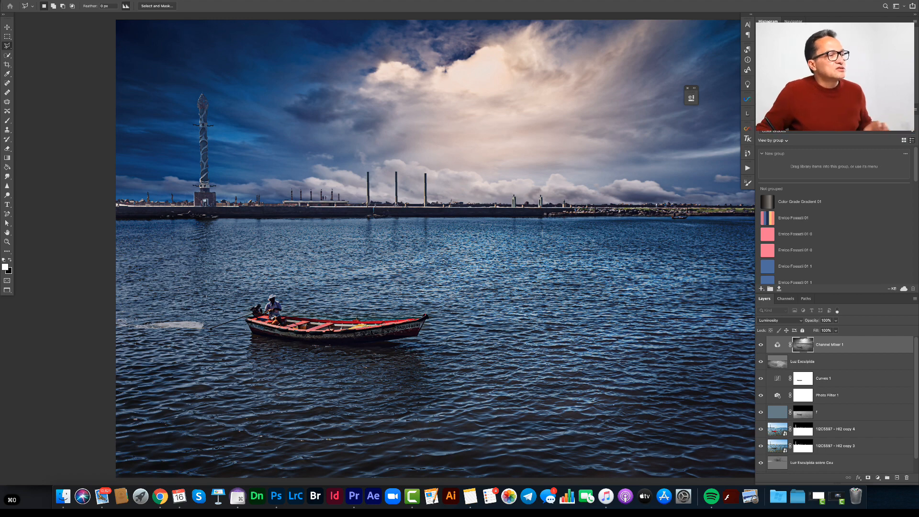
{"action": "double_click", "coordinate": [829, 345]}
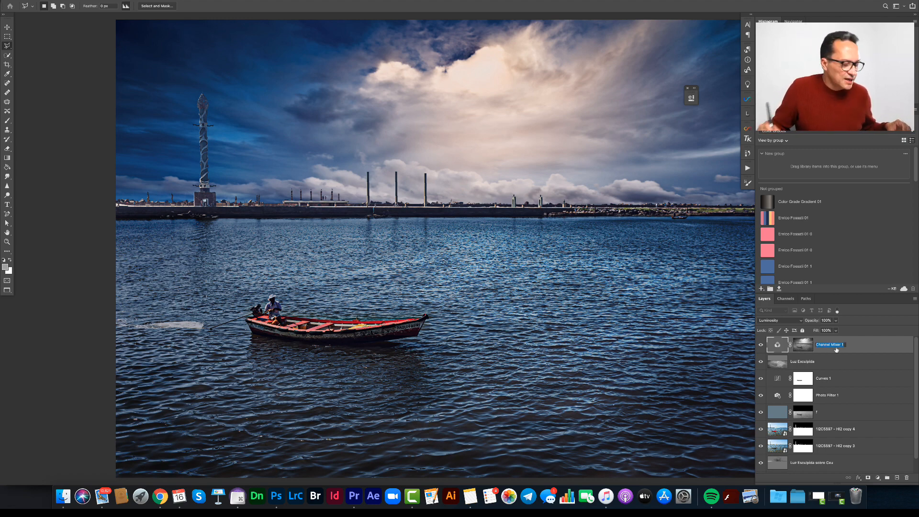
{"action": "type", "text": "Brilh"}
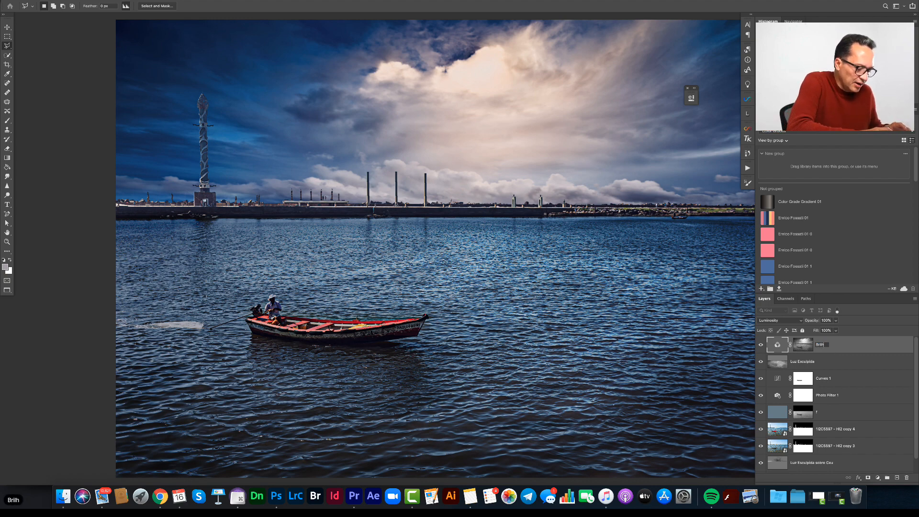
{"action": "type", "text": "o de Cor"}
{"action": "key", "text": "Return"}
Stamp all visible layers into a new merged layer, duplicate it, and hide the duplicate.
{"action": "key", "text": "alt+shift+super+e"}
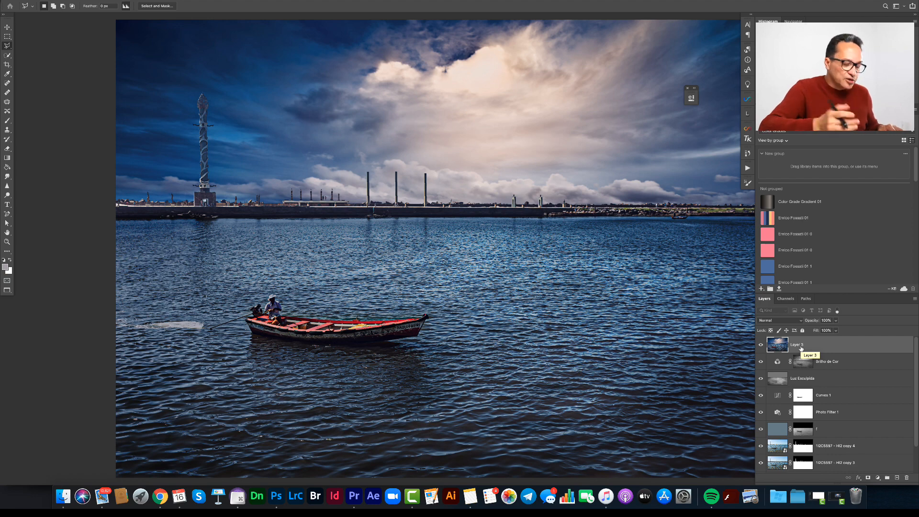
{"action": "key", "text": "super+j"}
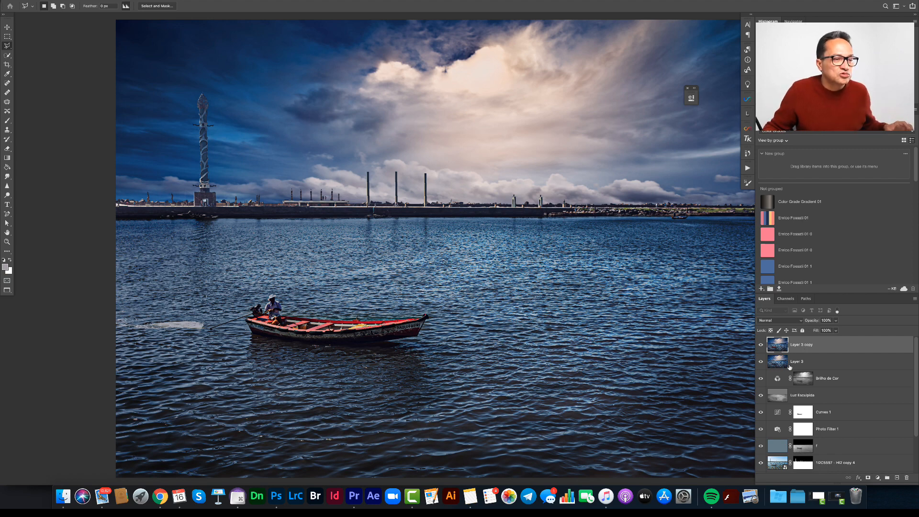
{"action": "left_click", "coordinate": [761, 346]}
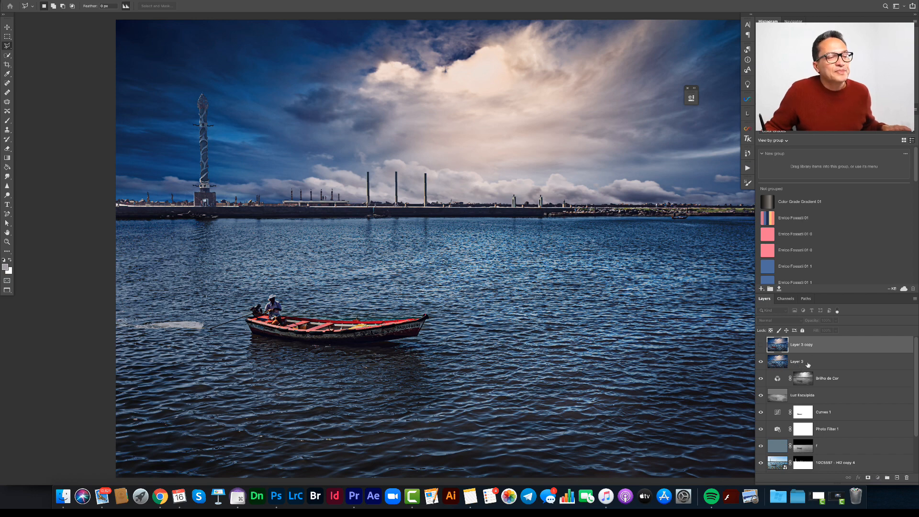
Convert both the merged layer and its copy for Smart Filters.
{"action": "left_click", "coordinate": [792, 365]}
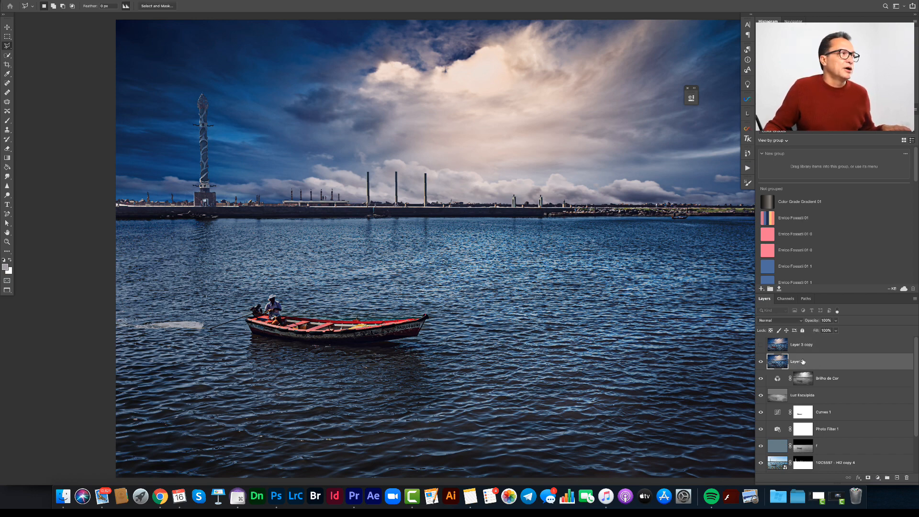
{"action": "left_click", "coordinate": [168, 1]}
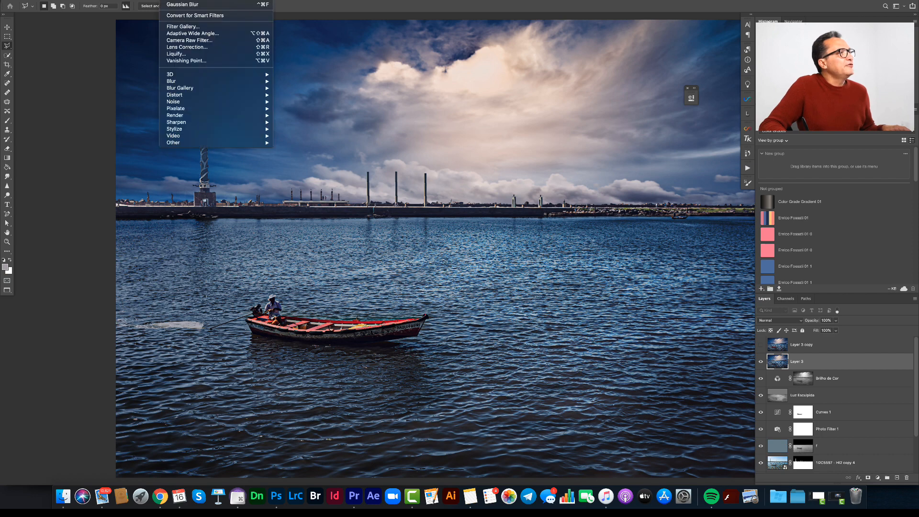
{"action": "left_click", "coordinate": [188, 18]}
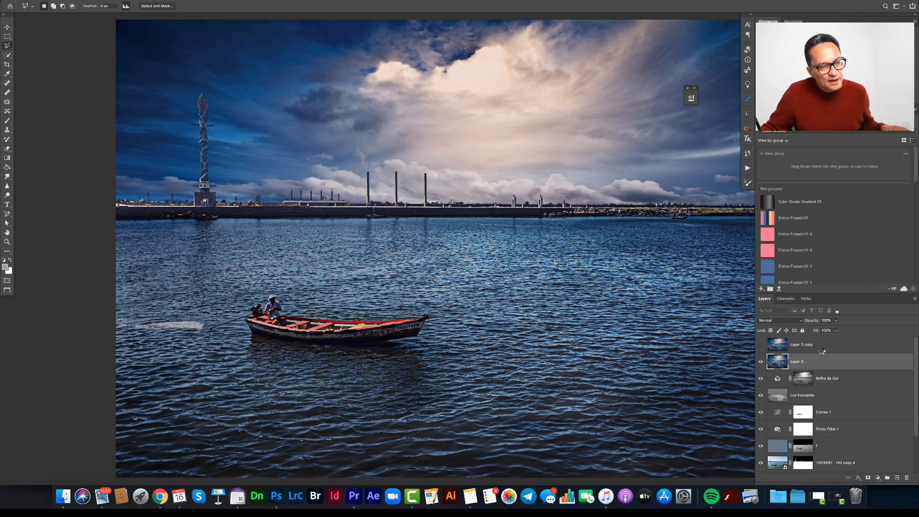
{"action": "left_click", "coordinate": [766, 346]}
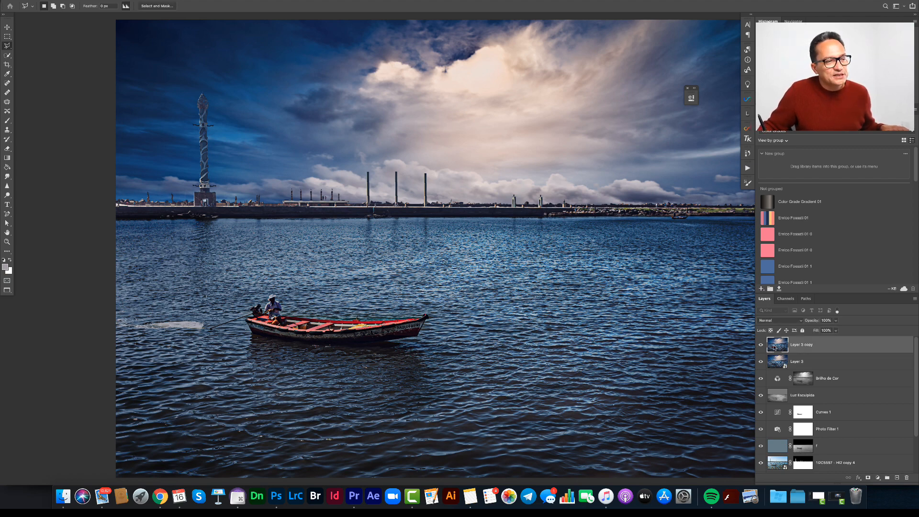
{"action": "left_click", "coordinate": [169, 0]}
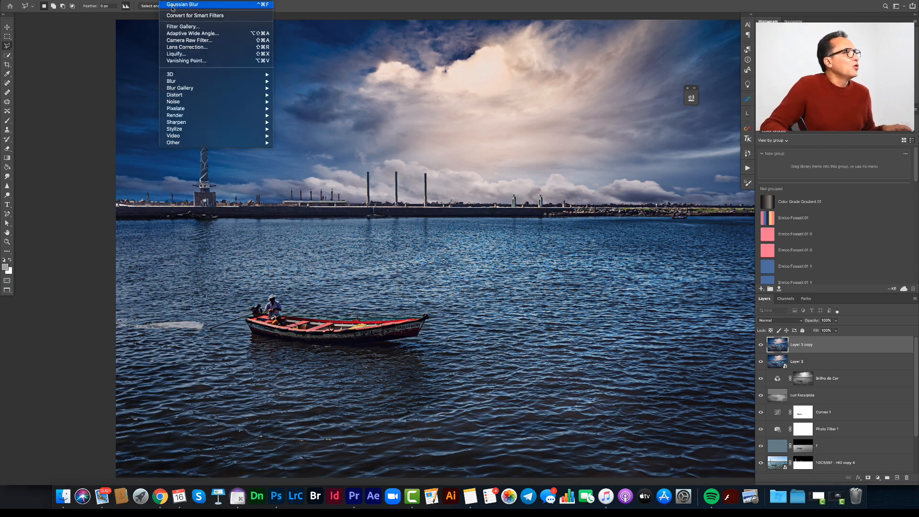
{"action": "left_click", "coordinate": [182, 17]}
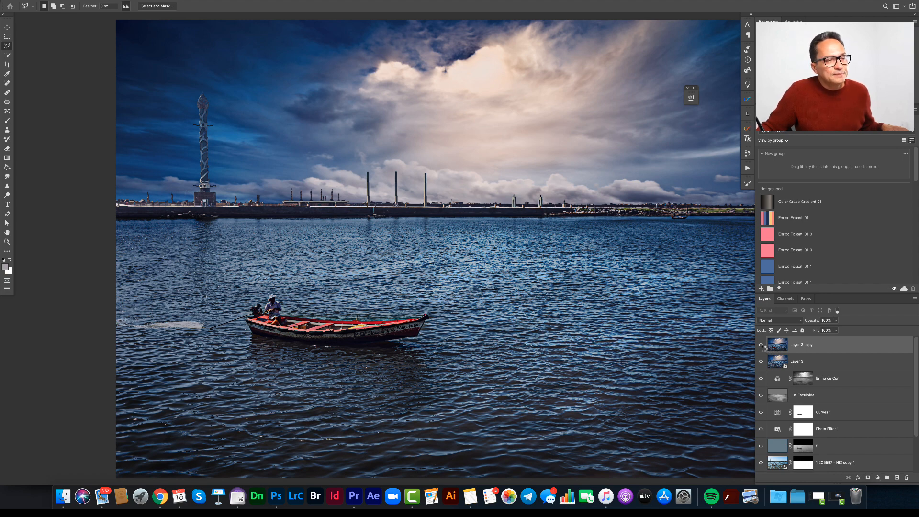
Hide the merged layer's copy and open the Camera Raw Filter on the original merged layer.
{"action": "left_click", "coordinate": [761, 345]}
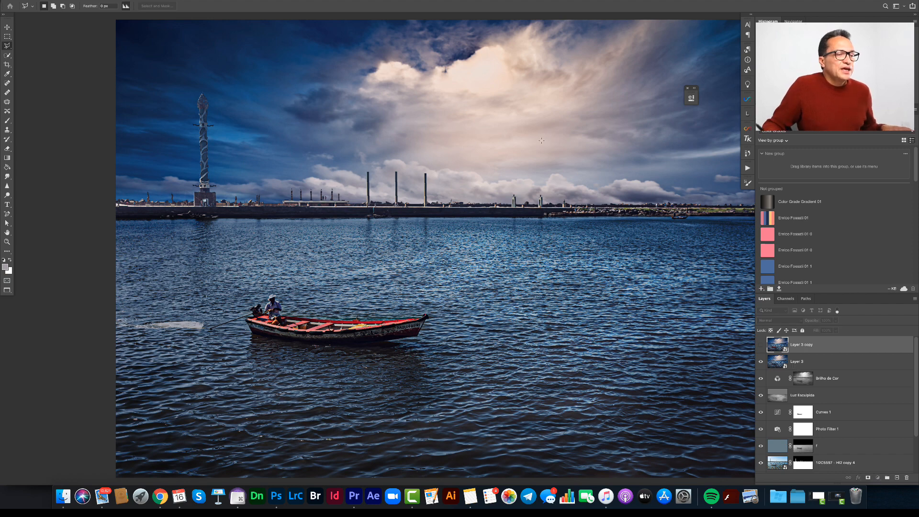
{"action": "left_click", "coordinate": [797, 365]}
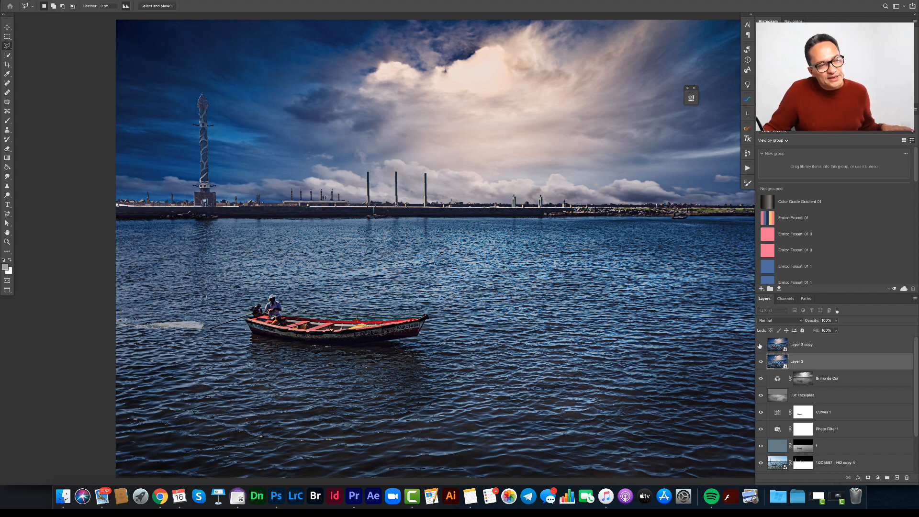
{"action": "left_click", "coordinate": [166, 2]}
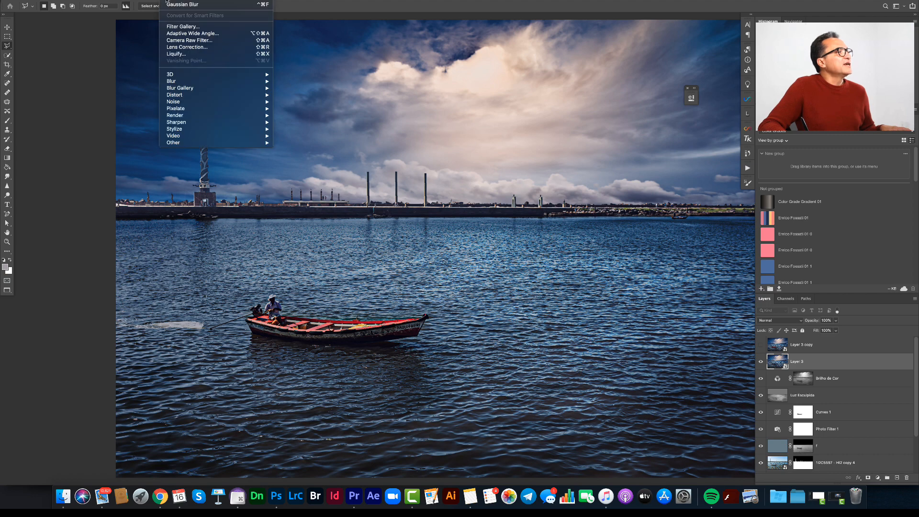
{"action": "left_click", "coordinate": [185, 41]}
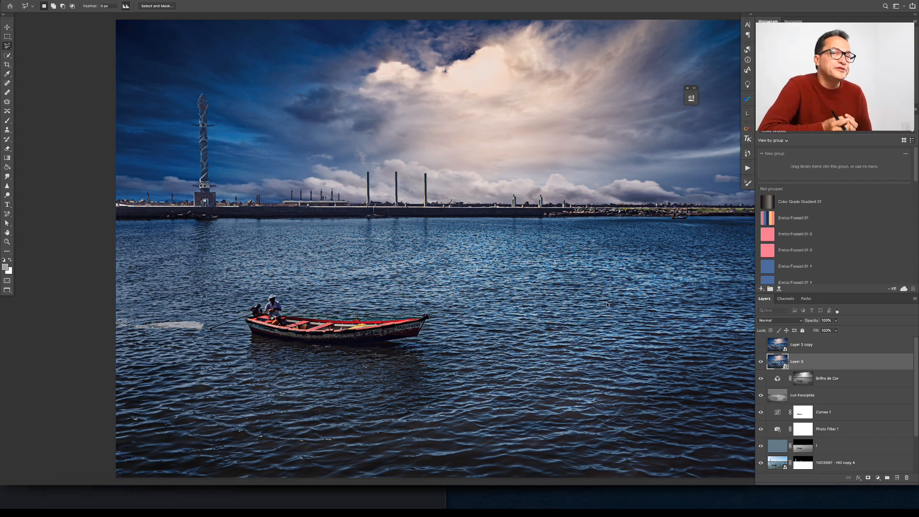
{"action": "key", "text": "super+shift+a"}
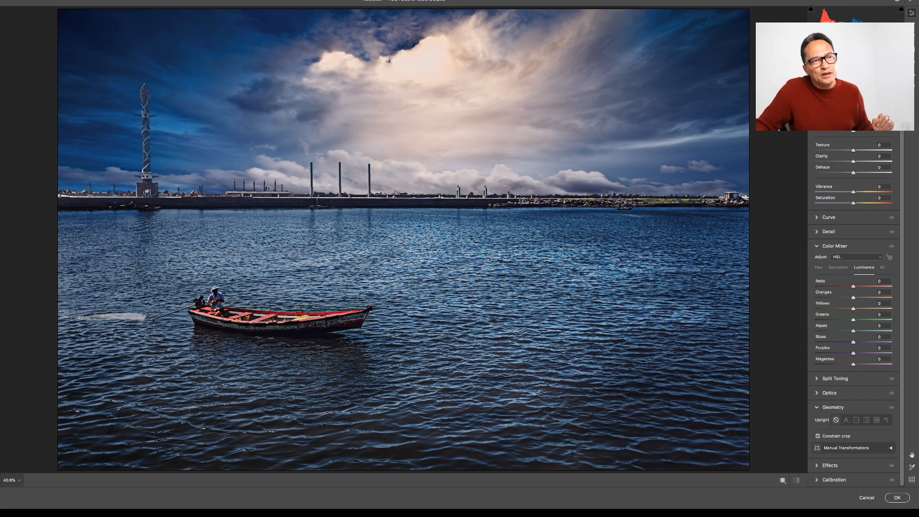
Browse the Camera Raw preset groups and apply the Game of Thrones preset from Presets Terceiros.
{"action": "scroll", "coordinate": [854, 307], "scroll_direction": "up", "scroll_amount": 3}
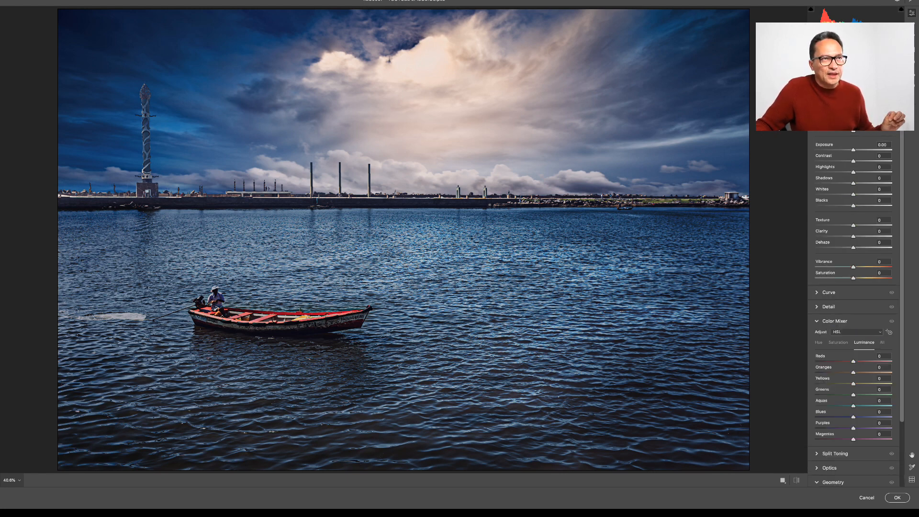
{"action": "left_click", "coordinate": [889, 80]}
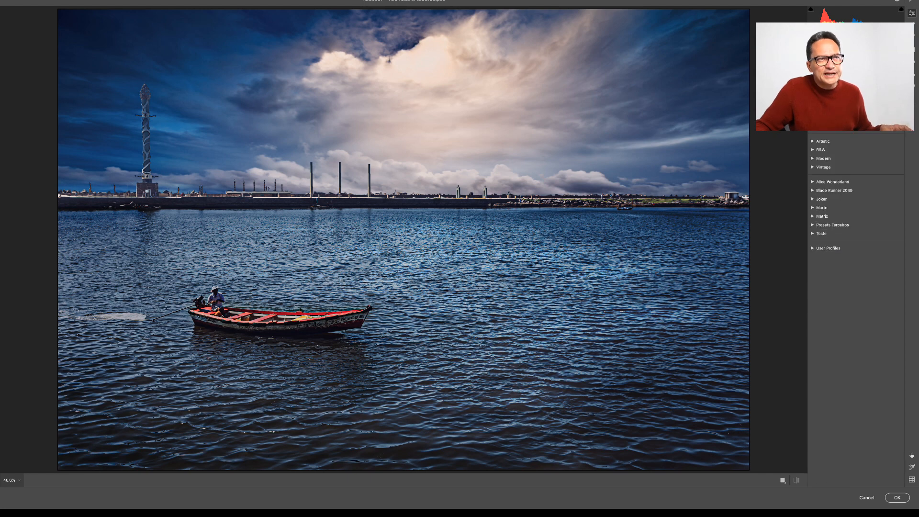
{"action": "left_click", "coordinate": [814, 192]}
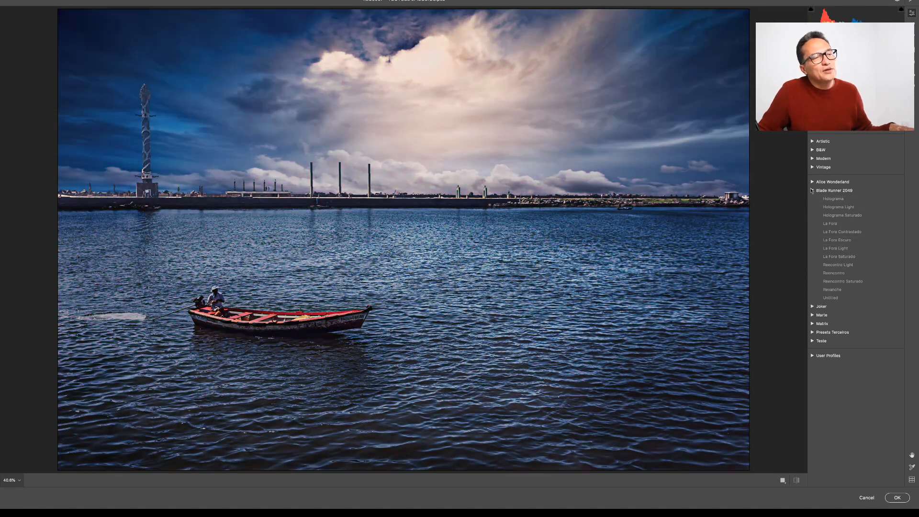
{"action": "left_click", "coordinate": [812, 191]}
{"action": "left_click", "coordinate": [813, 217]}
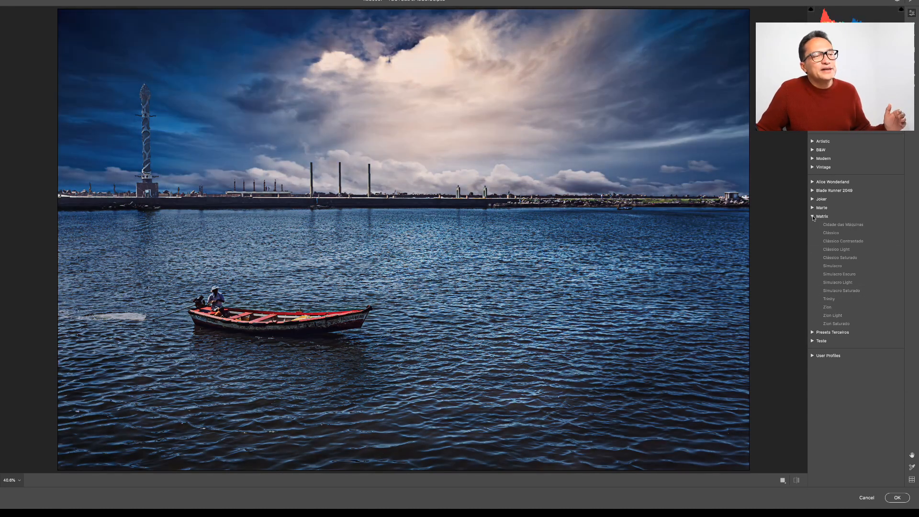
{"action": "left_click", "coordinate": [813, 217]}
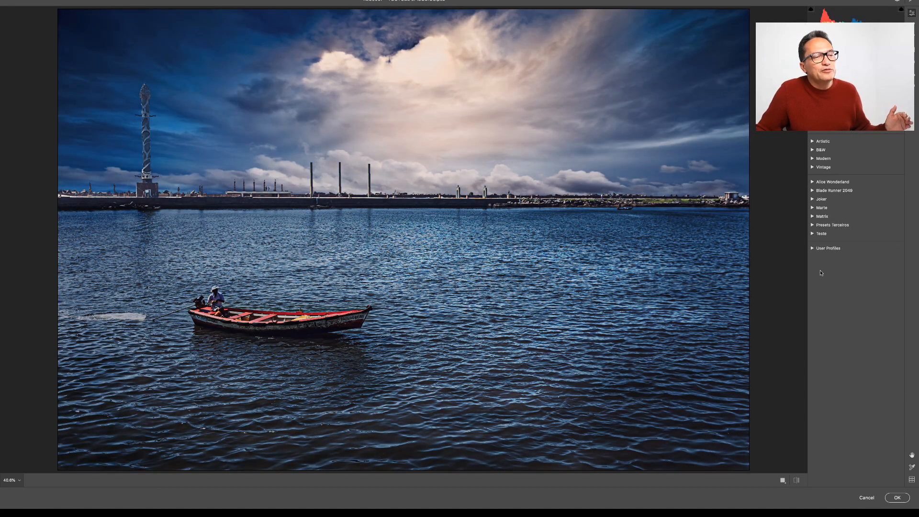
{"action": "left_click", "coordinate": [813, 249]}
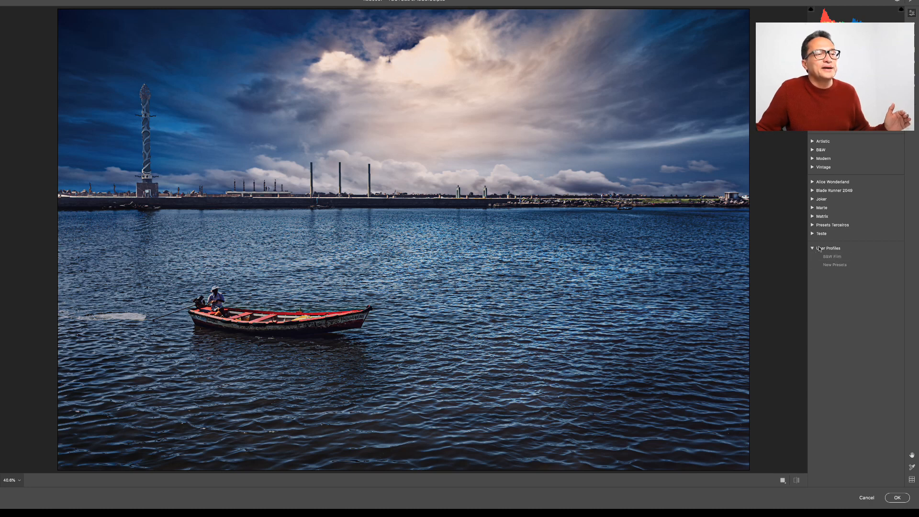
{"action": "left_click", "coordinate": [812, 225]}
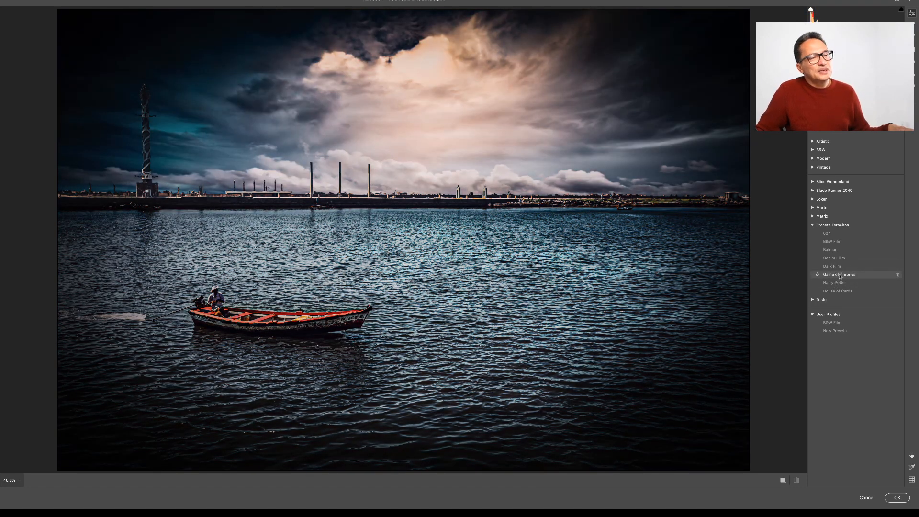
{"action": "left_click", "coordinate": [841, 275]}
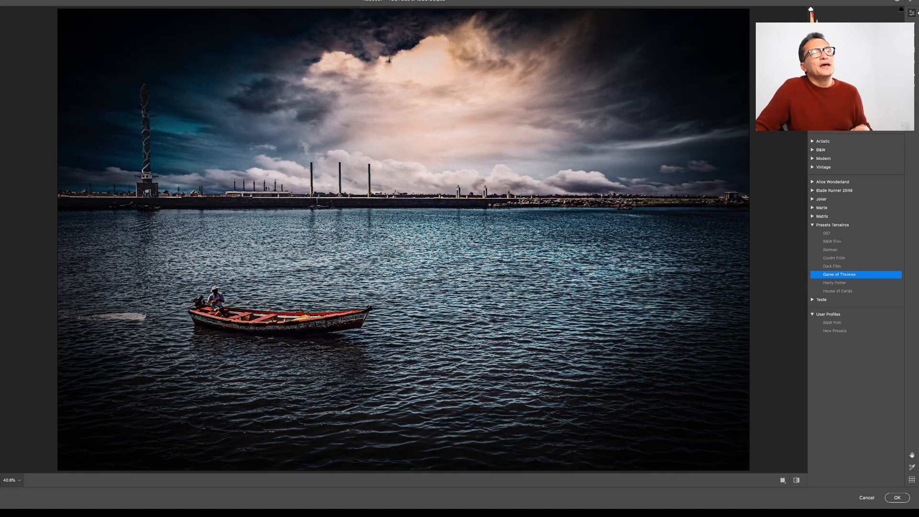
Set Texture and Clarity to +100 and Sharpening to 150 in the Camera Raw adjustments.
{"action": "left_click", "coordinate": [914, 13]}
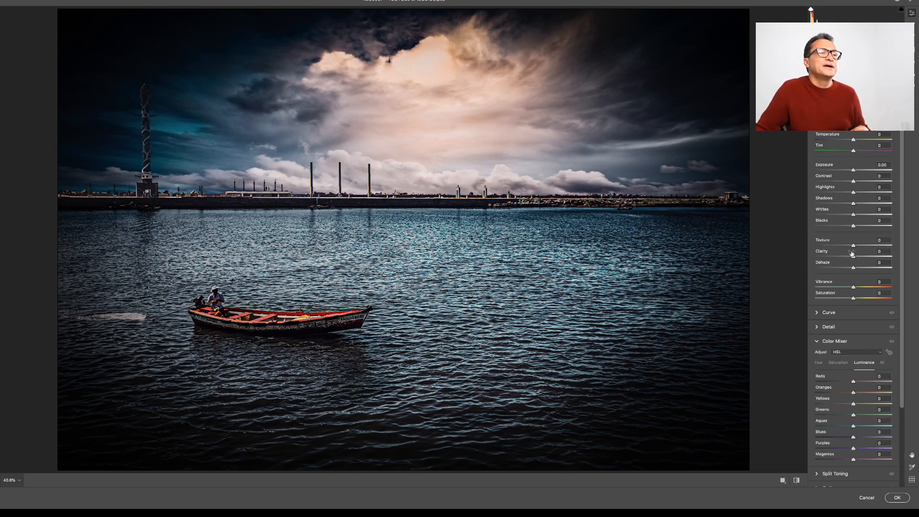
{"action": "left_click_drag", "start_coordinate": [854, 245], "coordinate": [895, 257]}
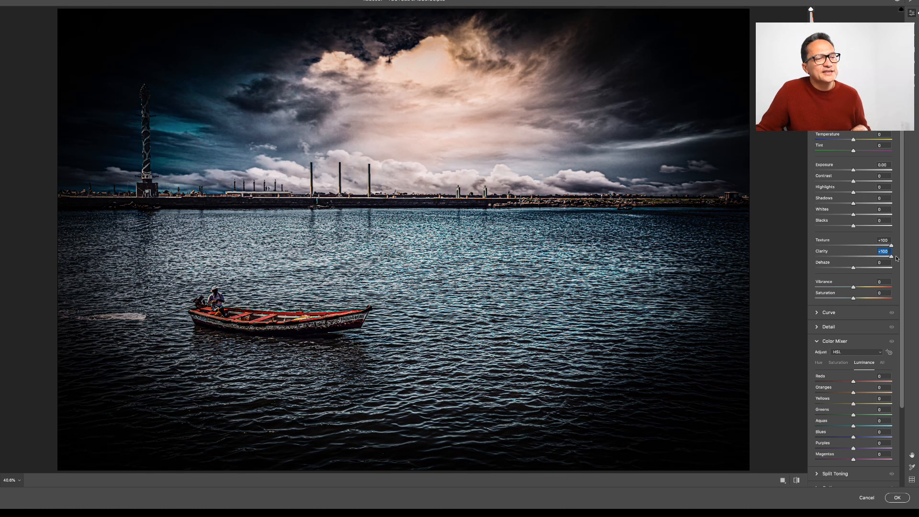
{"action": "left_click", "coordinate": [820, 331]}
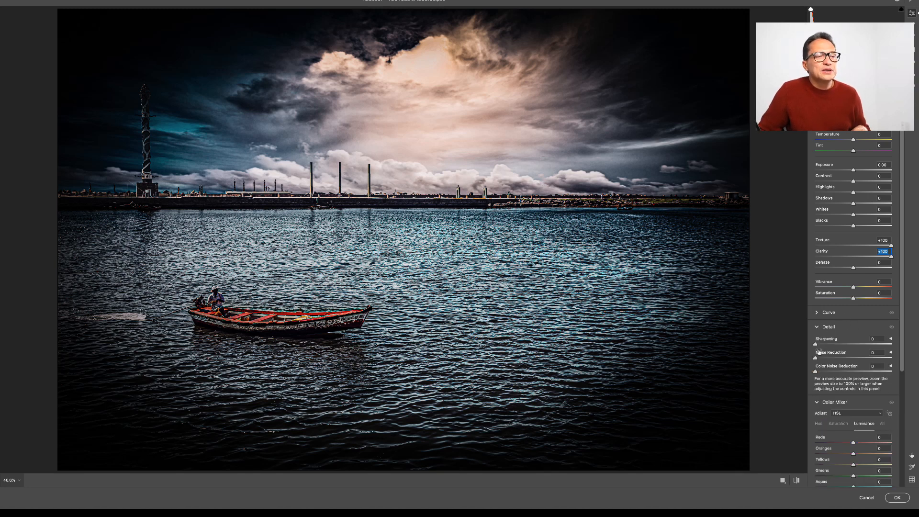
{"action": "left_click_drag", "start_coordinate": [816, 345], "coordinate": [910, 343]}
Raise Blacks to +56 and Shadows to about +45, and apply the Camera Raw filter to the merged layer.
{"action": "left_click_drag", "start_coordinate": [853, 225], "coordinate": [838, 228]}
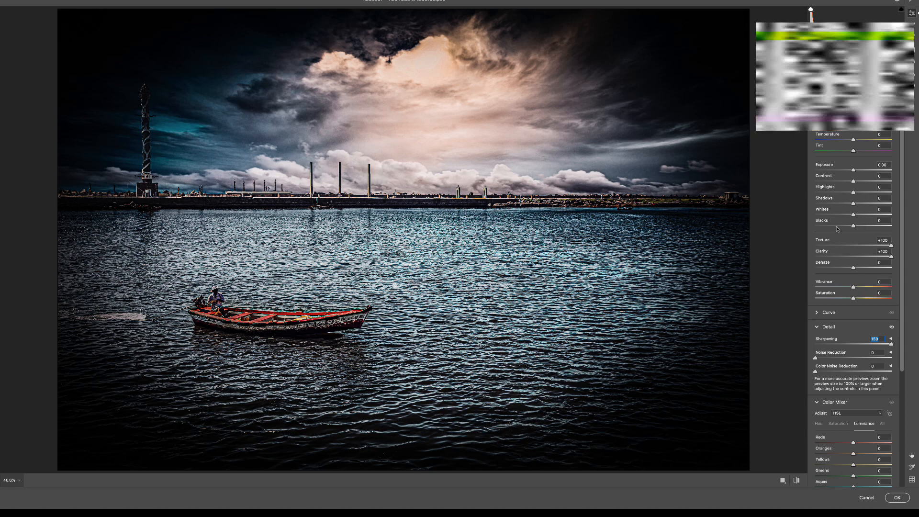
{"action": "left_click", "coordinate": [875, 225]}
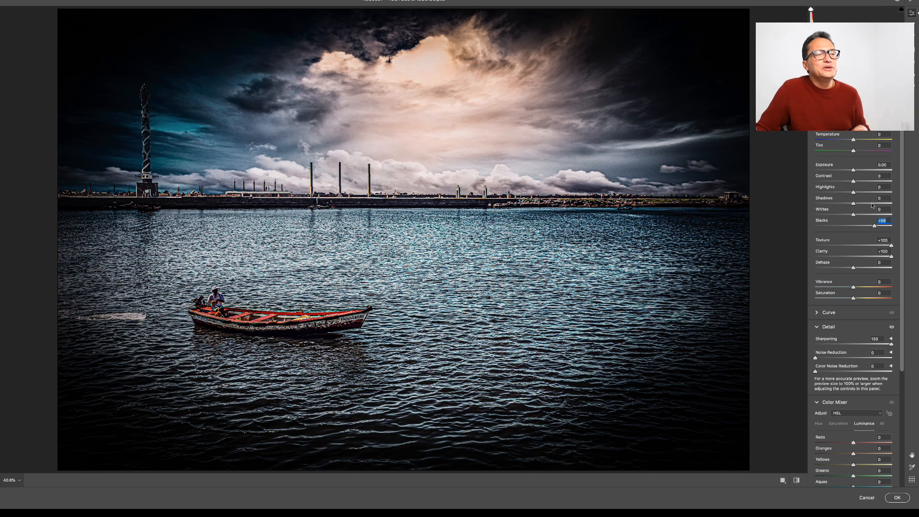
{"action": "left_click", "coordinate": [871, 204]}
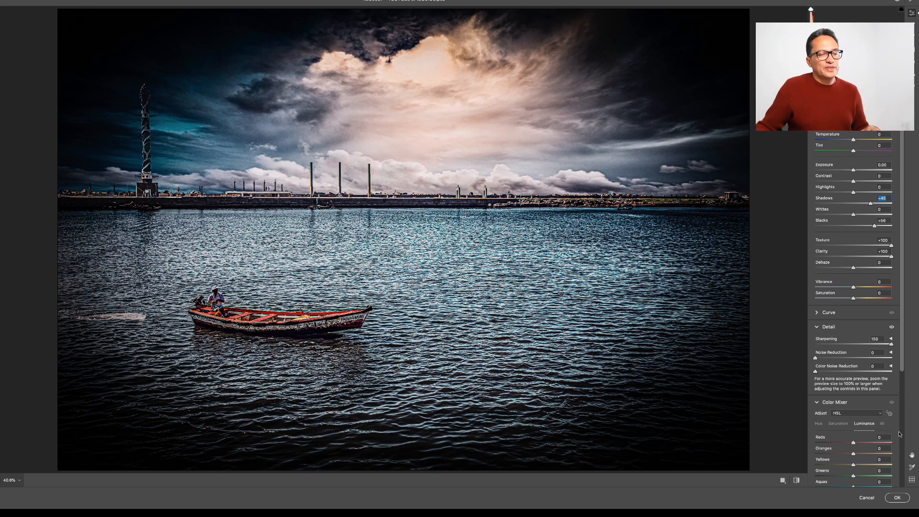
{"action": "left_click", "coordinate": [898, 498]}
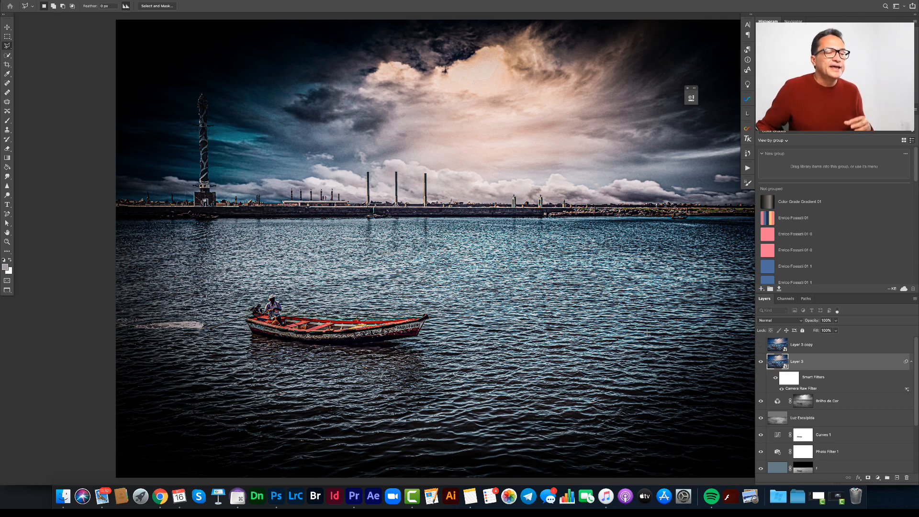
Set the filtered merged layer's blend mode to Color and hide the layer to compare the image without it.
{"action": "left_click", "coordinate": [801, 323]}
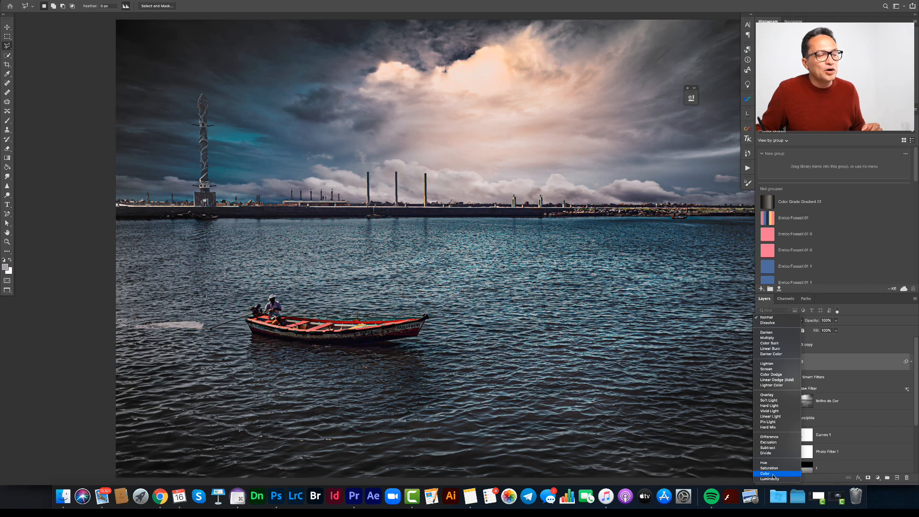
{"action": "key", "text": "Escape"}
{"action": "key", "text": "alt+shift+c"}
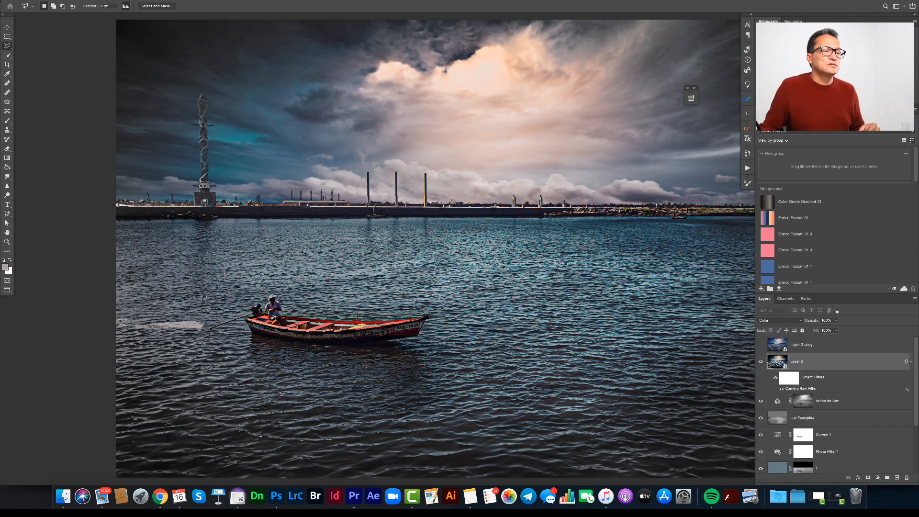
{"action": "left_click", "coordinate": [762, 363]}
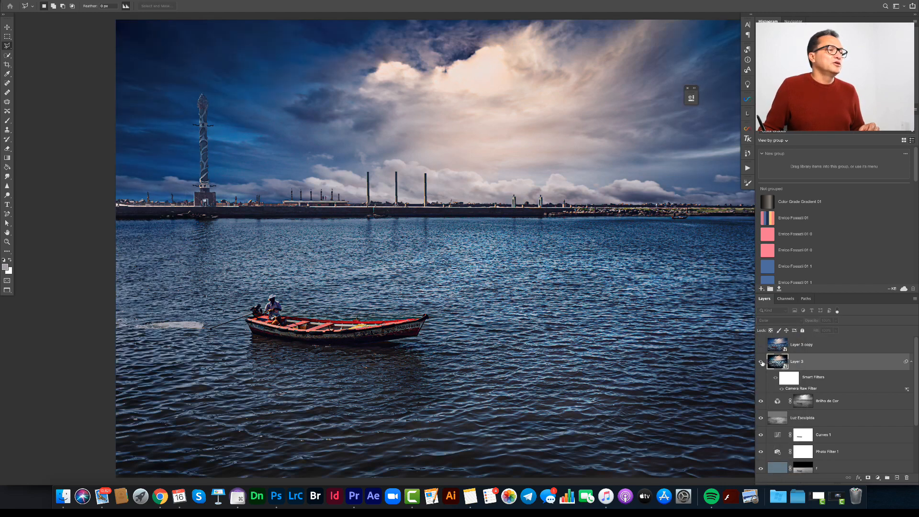
Toggle the Color-blended Layer 3 on and off to compare the grading, and leave it visible.
{"action": "left_click", "coordinate": [762, 363]}
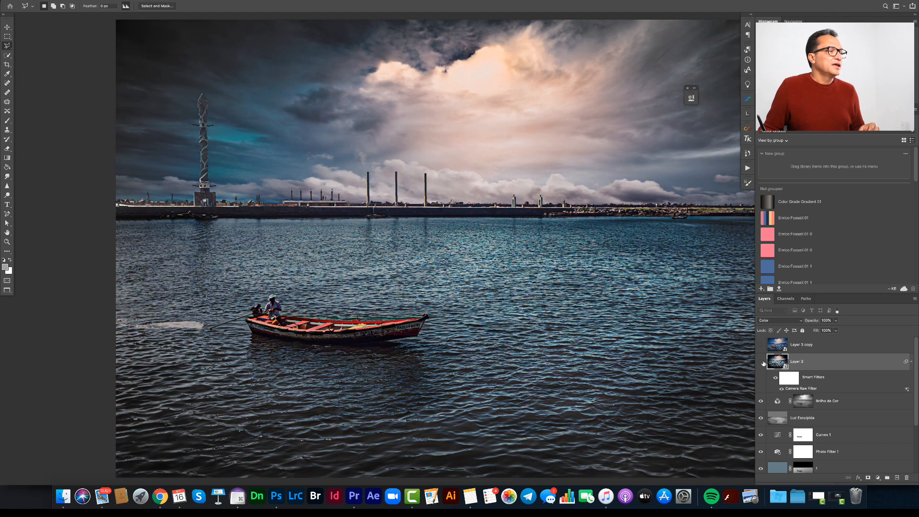
{"action": "left_click", "coordinate": [762, 363]}
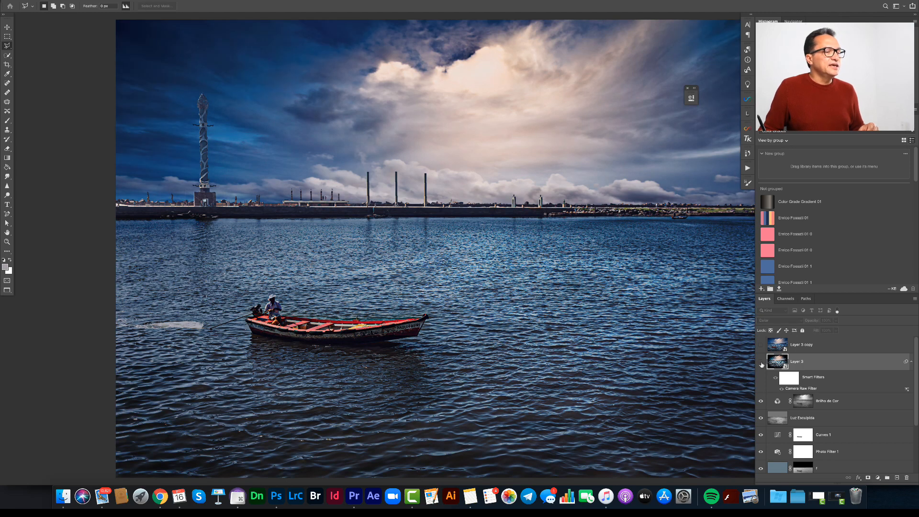
{"action": "left_click", "coordinate": [762, 363]}
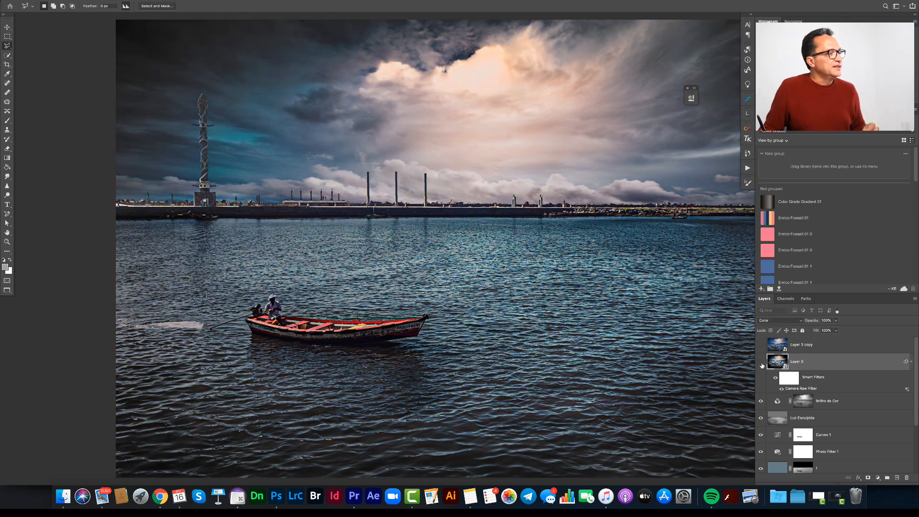
{"action": "left_click", "coordinate": [762, 363]}
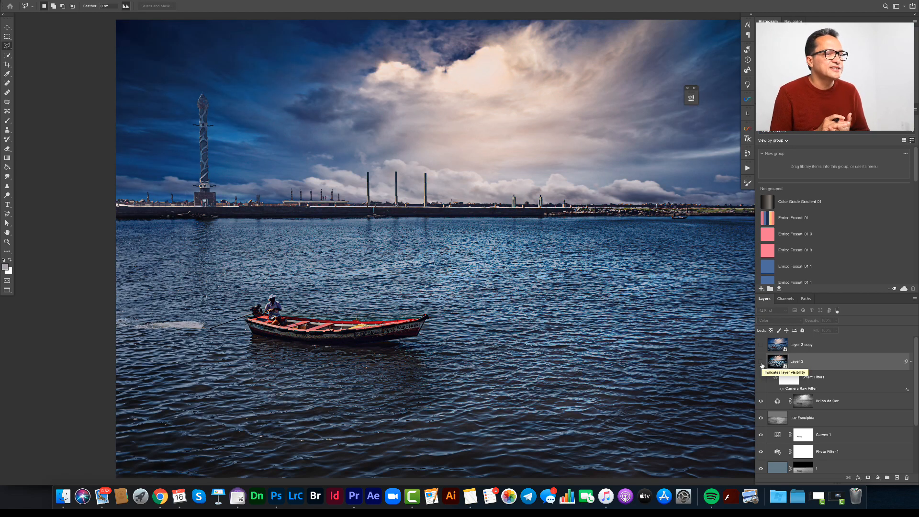
{"action": "left_click", "coordinate": [762, 363]}
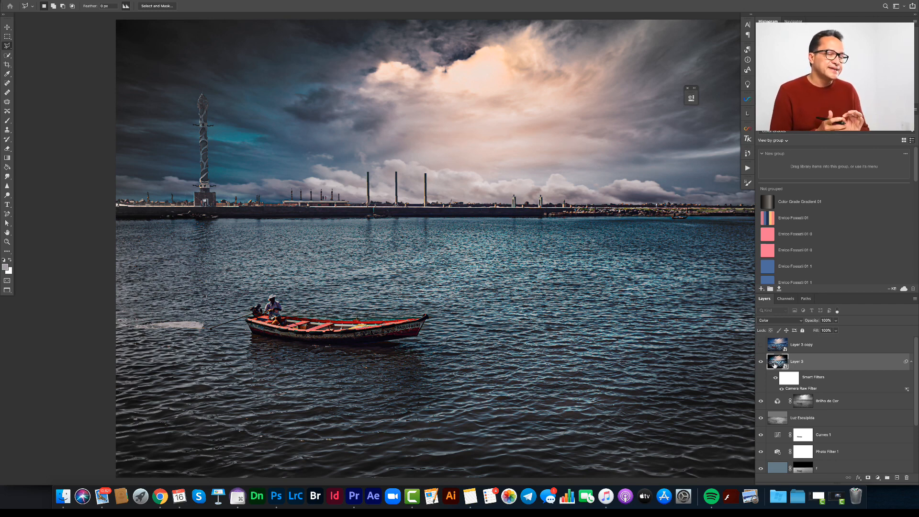
Show and select Layer 3 copy, and open the Camera Raw filter for it.
{"action": "left_click", "coordinate": [761, 345]}
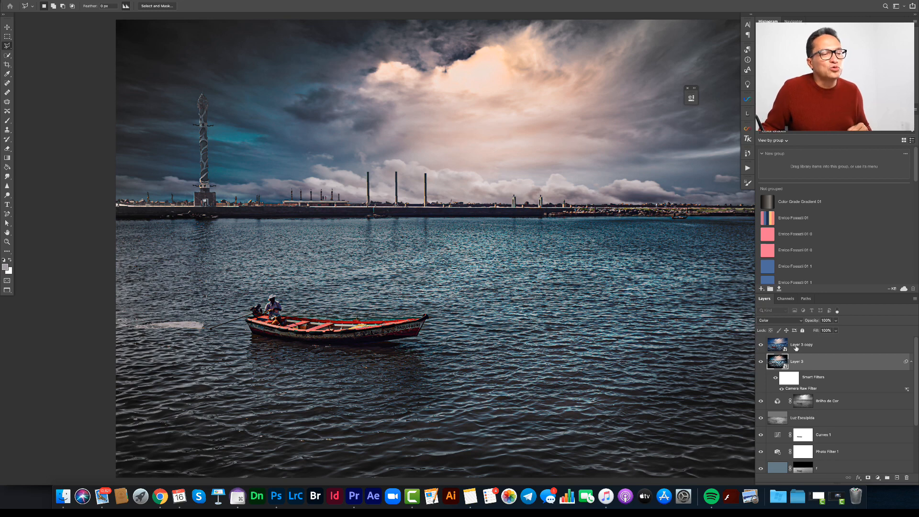
{"action": "left_click", "coordinate": [785, 349]}
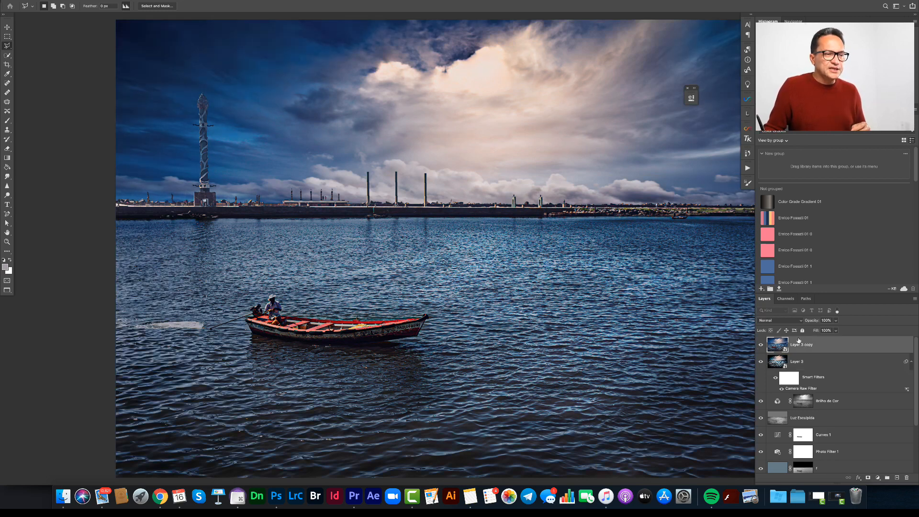
{"action": "left_click", "coordinate": [168, 0]}
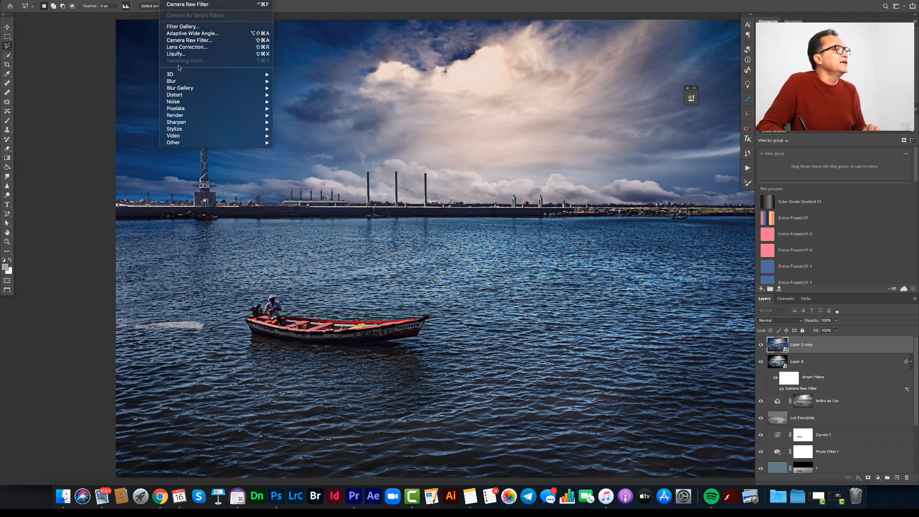
{"action": "left_click", "coordinate": [183, 42]}
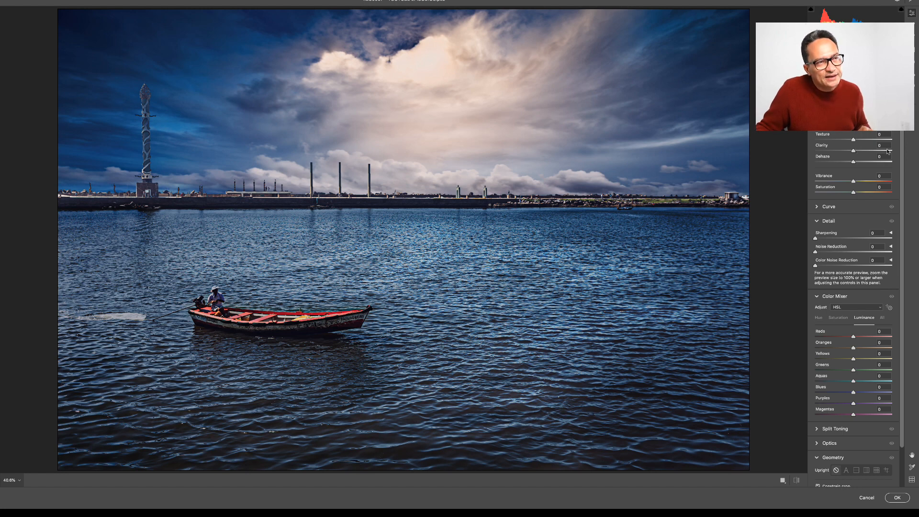
Set Texture and Clarity to +100 and Sharpening to 150, and convert the layer copy to black and white.
{"action": "left_click_drag", "start_coordinate": [851, 154], "coordinate": [906, 142]}
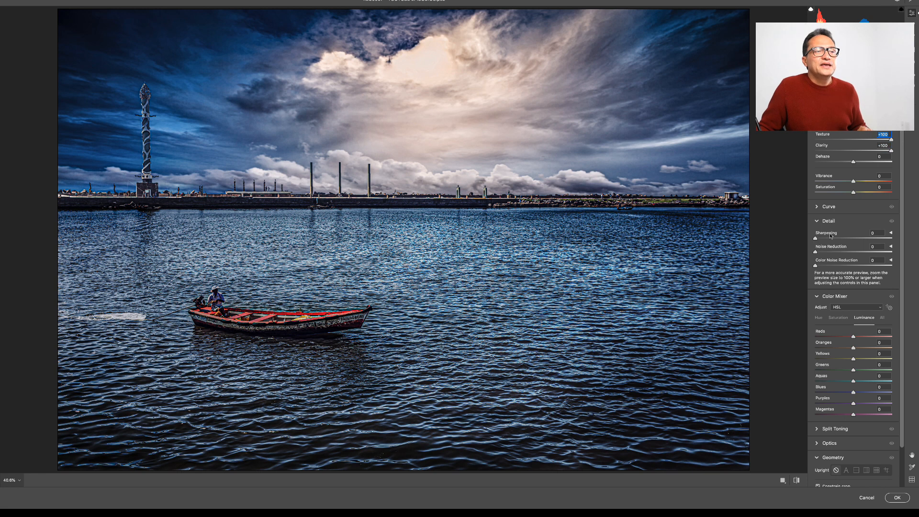
{"action": "left_click_drag", "start_coordinate": [816, 238], "coordinate": [894, 238]}
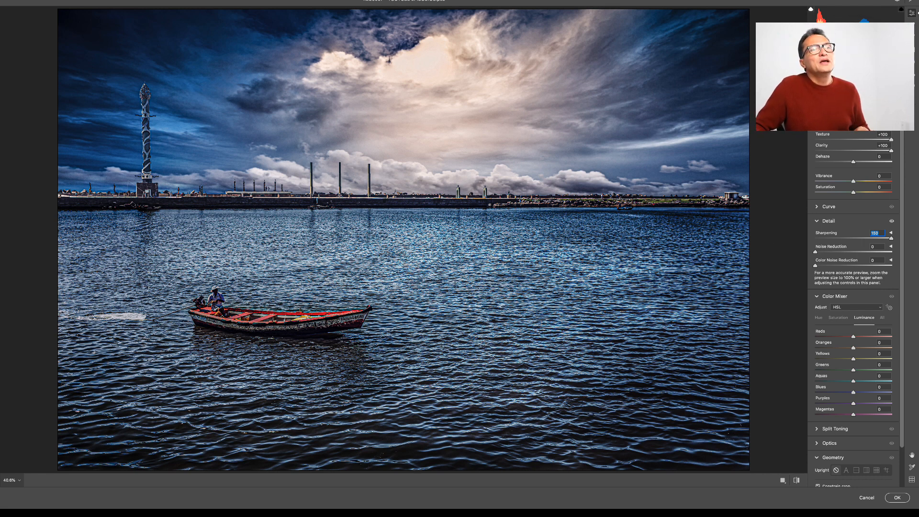
{"action": "scroll", "coordinate": [880, 239], "scroll_direction": "up", "scroll_amount": 3}
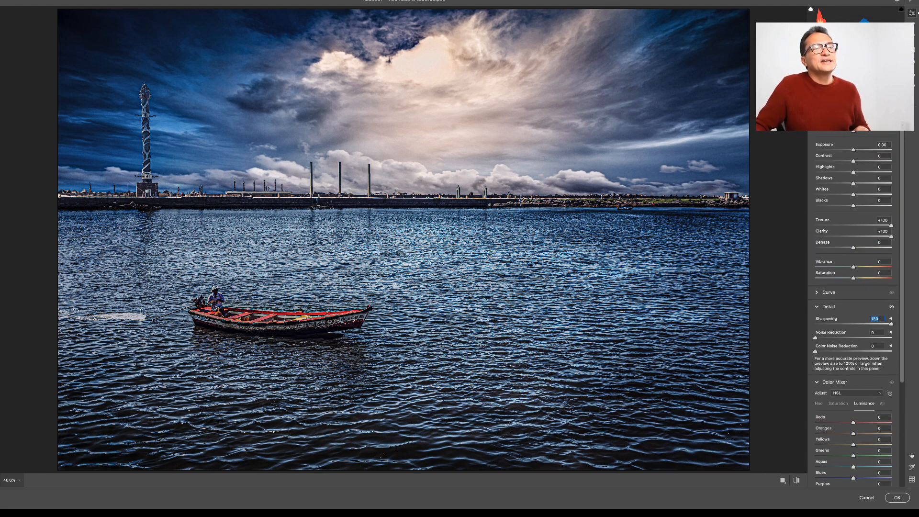
{"action": "left_click", "coordinate": [883, 70]}
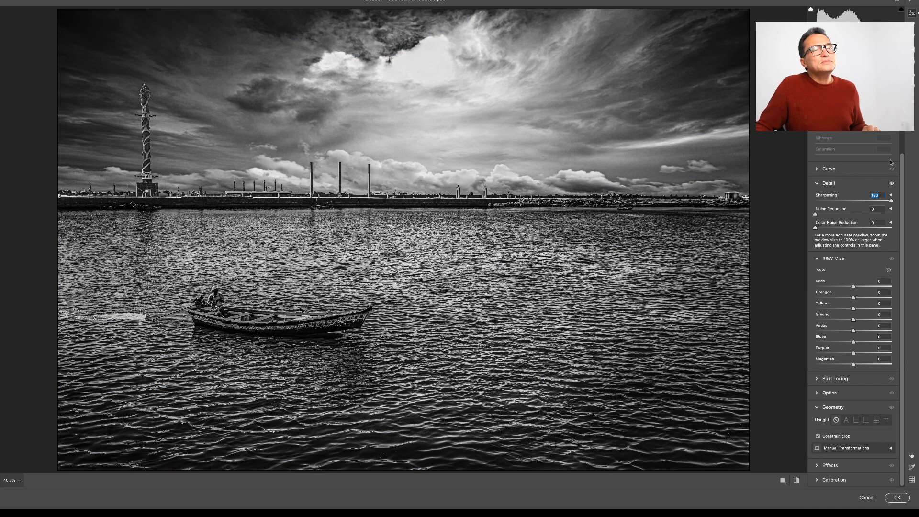
Set Contrast to +32, Highlights to +30, Shadows to about +13, Whites to about -75 and Blacks to -24.
{"action": "scroll", "coordinate": [854, 306], "scroll_direction": "up", "scroll_amount": 4}
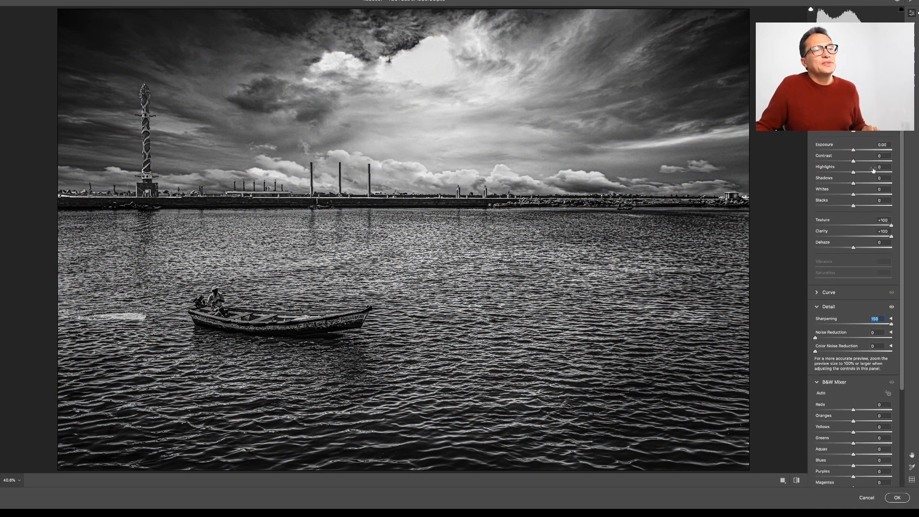
{"action": "left_click_drag", "start_coordinate": [861, 172], "coordinate": [865, 173]}
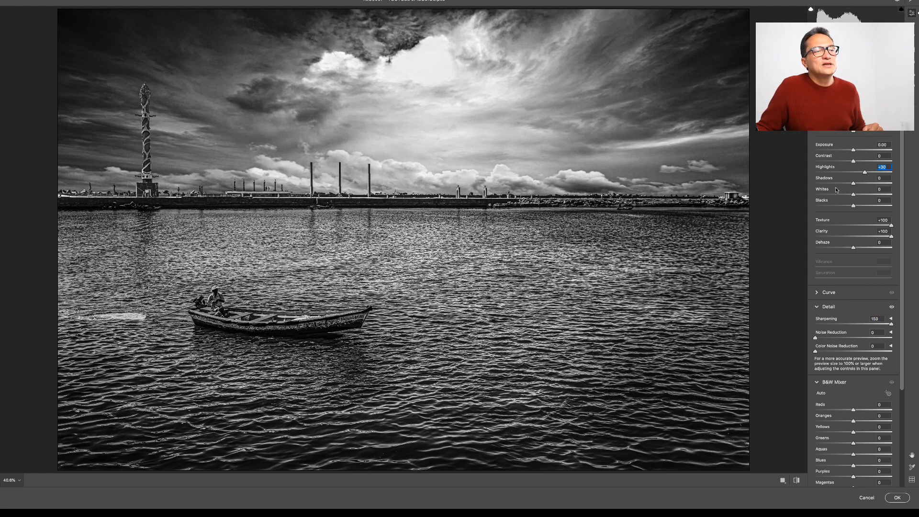
{"action": "left_click", "coordinate": [846, 207]}
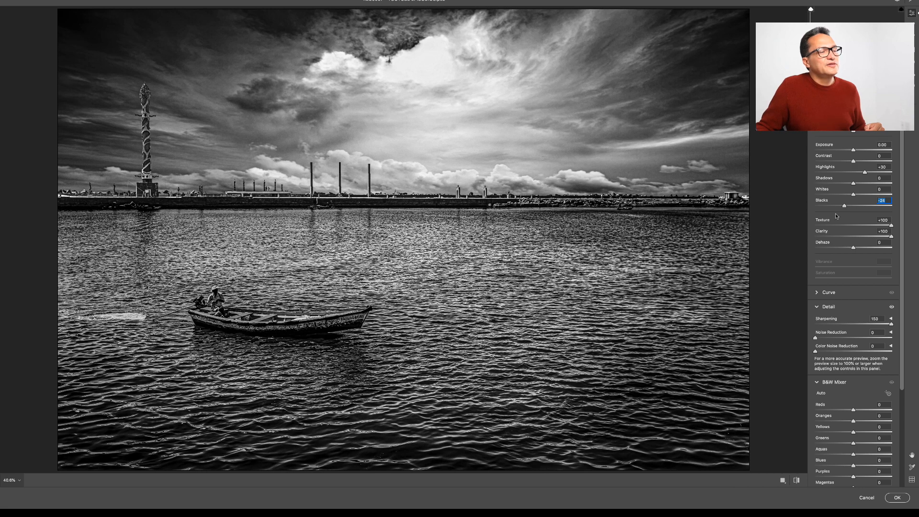
{"action": "left_click", "coordinate": [859, 187]}
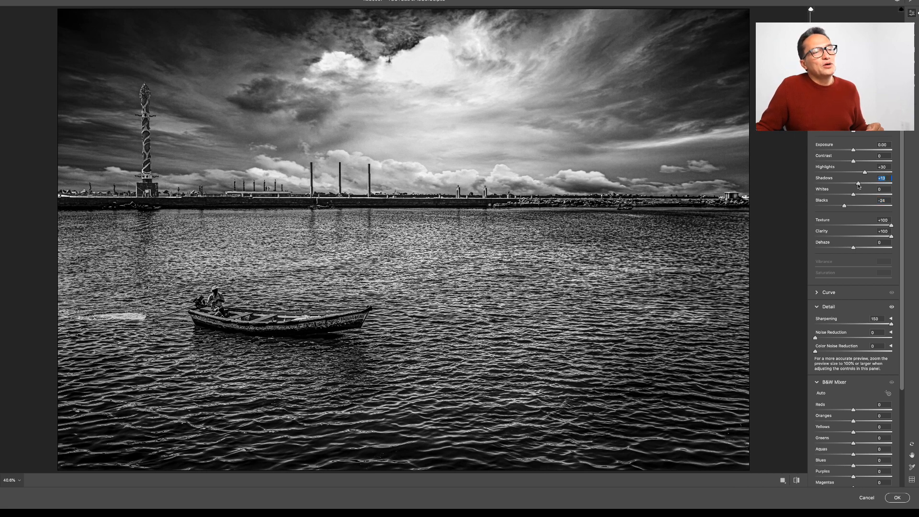
{"action": "left_click", "coordinate": [866, 162]}
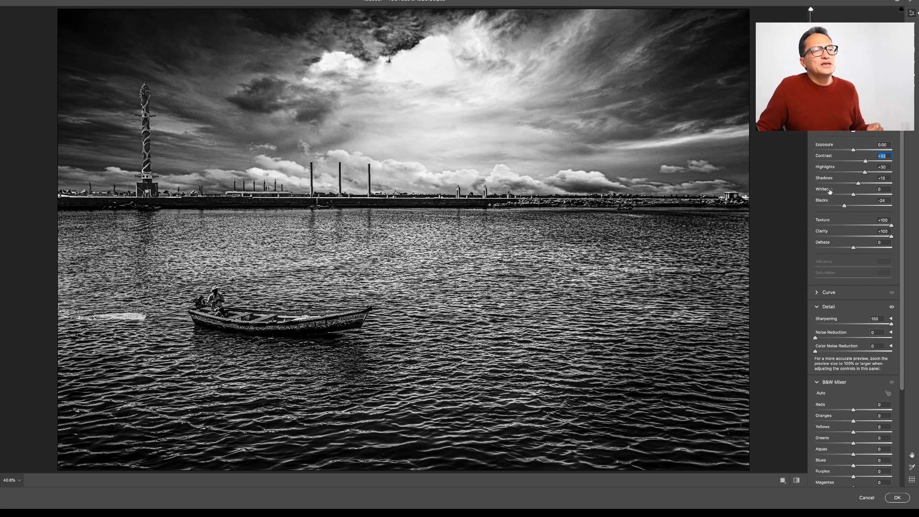
{"action": "left_click", "coordinate": [828, 194]}
{"action": "left_click_drag", "start_coordinate": [828, 194], "coordinate": [825, 194]}
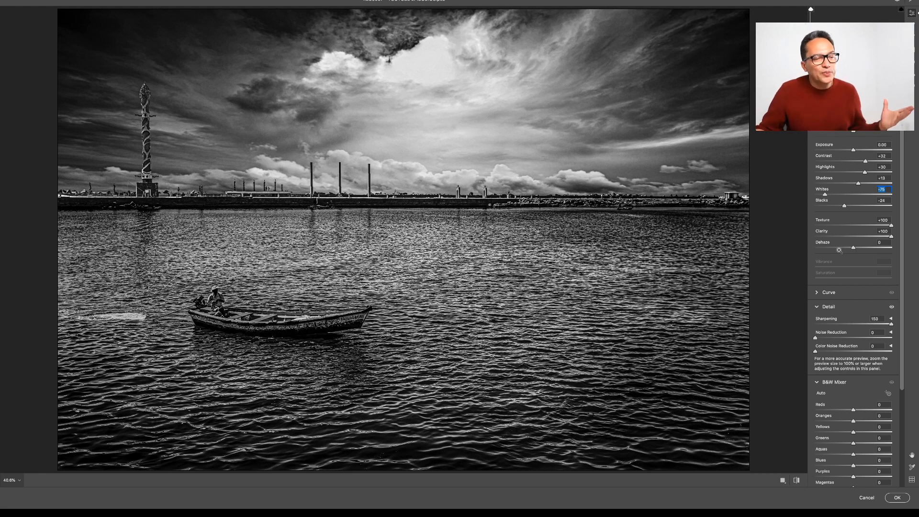
Lower Blues to -21 in the B&W Mixer and apply the Camera Raw filter to the layer copy.
{"action": "left_click", "coordinate": [866, 466]}
{"action": "left_click", "coordinate": [846, 467]}
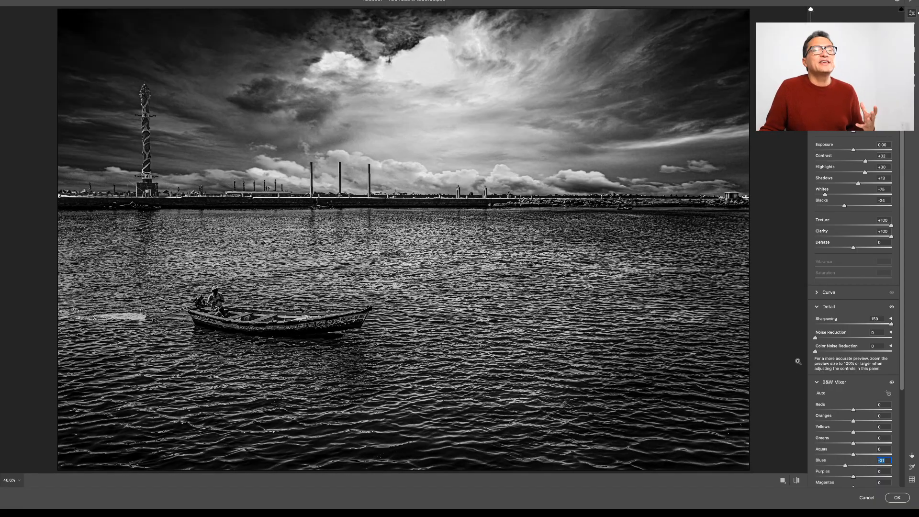
{"action": "scroll", "coordinate": [280, 336], "scroll_direction": "up", "scroll_amount": 2}
{"action": "scroll", "coordinate": [269, 335], "scroll_direction": "up", "scroll_amount": 5}
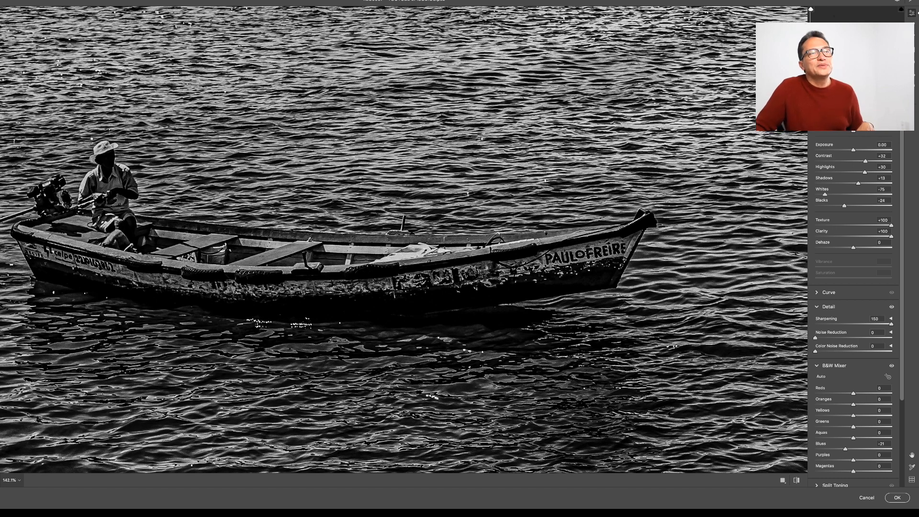
{"action": "left_click", "coordinate": [899, 499]}
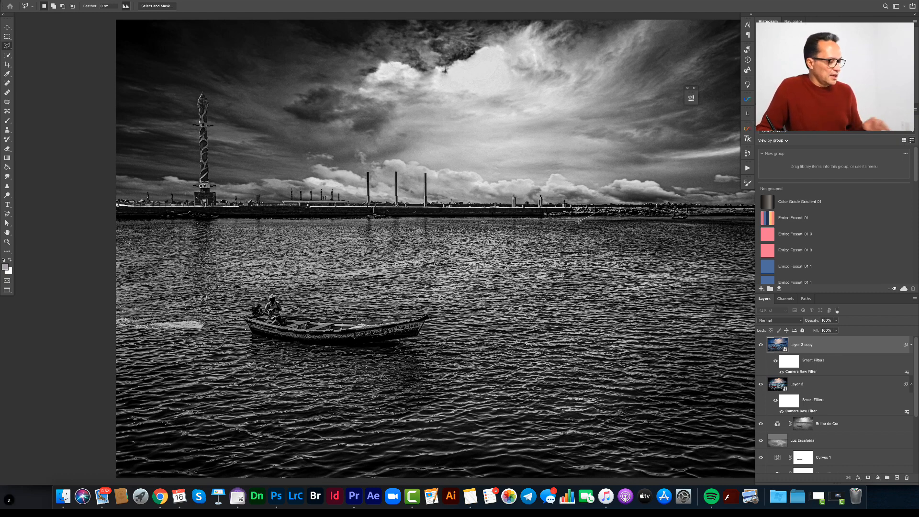
Examine the boat and water detail up close, with and without the black-and-white layer.
{"action": "key", "text": "z"}
{"action": "left_click_drag", "start_coordinate": [597, 211], "coordinate": [727, 208]}
{"action": "key", "text": "space"}
{"action": "left_click_drag", "start_coordinate": [464, 326], "coordinate": [484, 261]}
{"action": "left_click_drag", "start_coordinate": [422, 330], "coordinate": [492, 258]}
{"action": "left_click_drag", "start_coordinate": [391, 317], "coordinate": [736, 321]}
{"action": "mouse_move", "coordinate": [503, 460]}
{"action": "left_mouse_down"}
{"action": "mouse_move", "coordinate": [363, 352]}
{"action": "mouse_move", "coordinate": [387, 309]}
{"action": "left_mouse_up"}
{"action": "mouse_move", "coordinate": [426, 378]}
{"action": "left_mouse_down"}
{"action": "mouse_move", "coordinate": [367, 213]}
{"action": "mouse_move", "coordinate": [410, 168]}
{"action": "left_mouse_up"}
{"action": "mouse_move", "coordinate": [282, 446]}
{"action": "left_mouse_down"}
{"action": "mouse_move", "coordinate": [416, 273]}
{"action": "mouse_move", "coordinate": [477, 272]}
{"action": "left_mouse_up"}
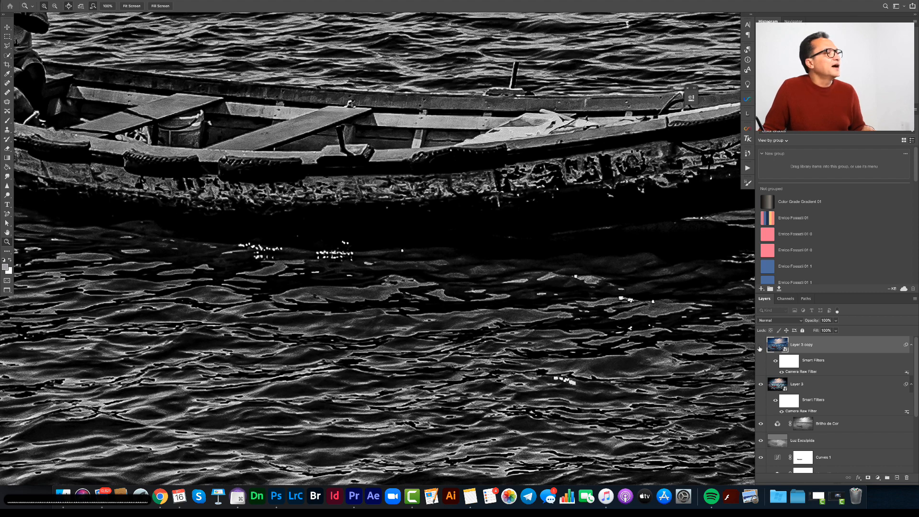
{"action": "left_click", "coordinate": [760, 345]}
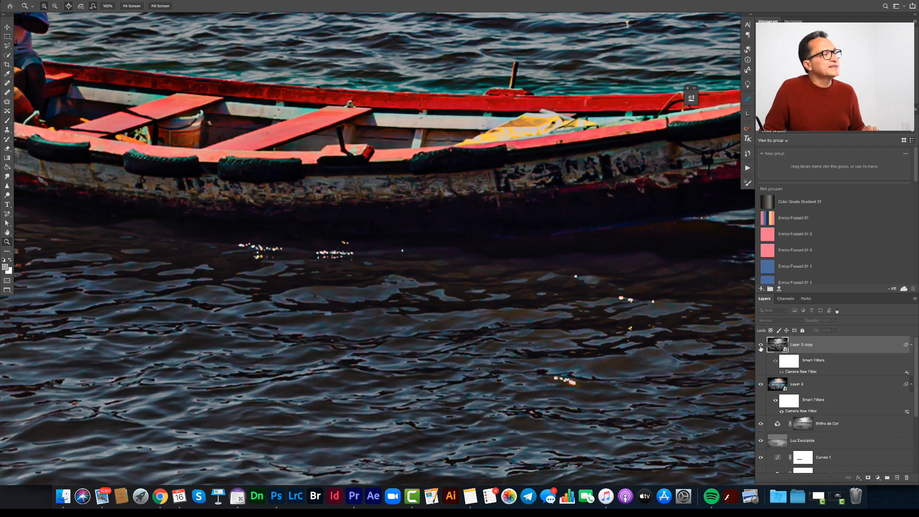
{"action": "left_click", "coordinate": [761, 346]}
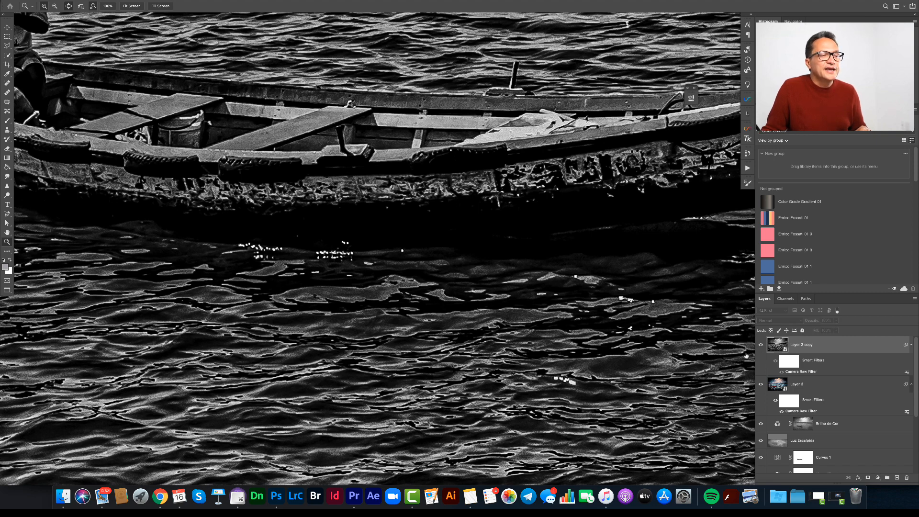
{"action": "key", "text": "super+0"}
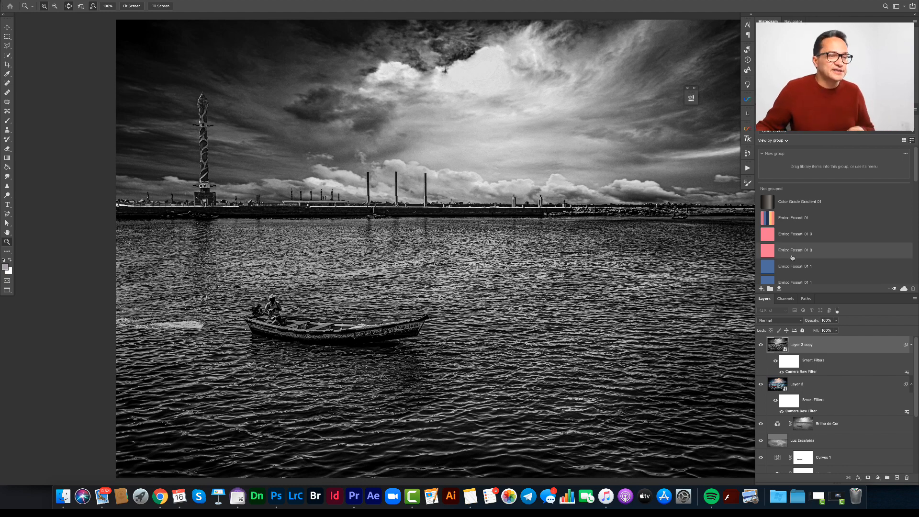
Set the black-and-white layer's blend mode to Luminosity and compare the image with and without it, leaving it visible.
{"action": "left_click", "coordinate": [802, 323]}
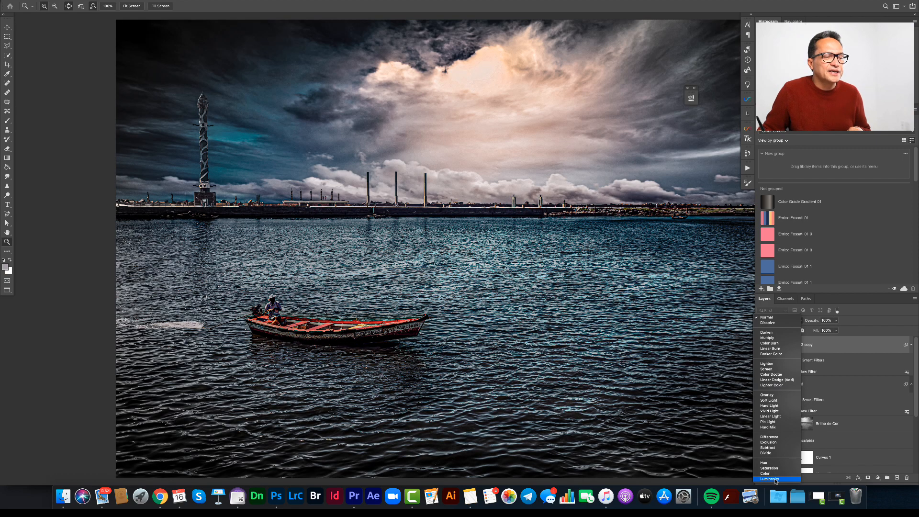
{"action": "left_click", "coordinate": [776, 479]}
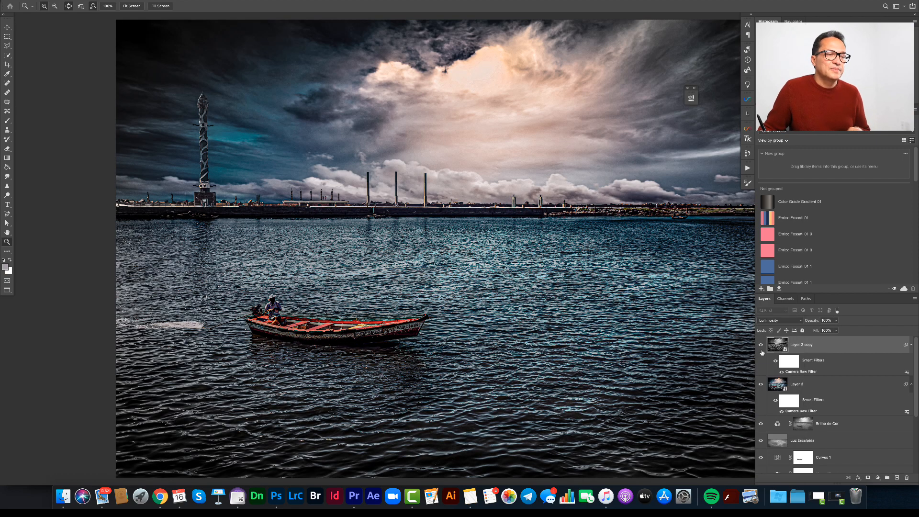
{"action": "left_click", "coordinate": [763, 347]}
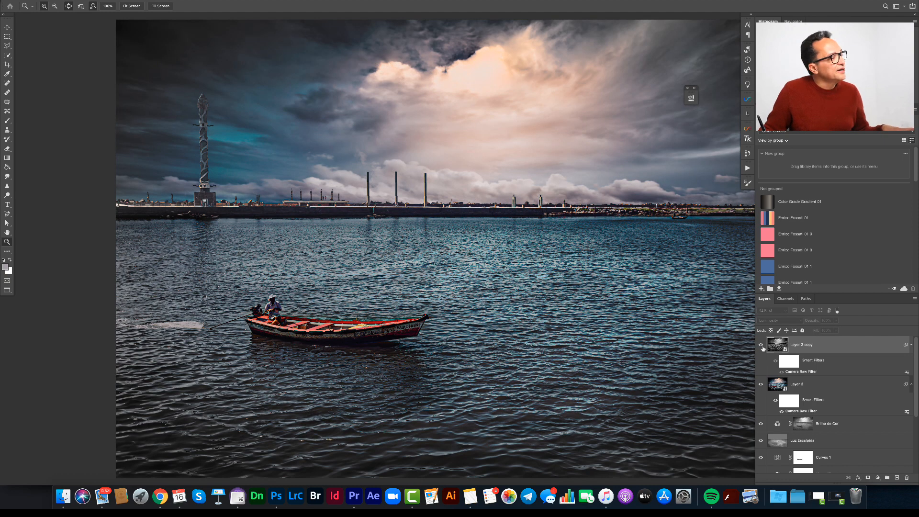
{"action": "left_click", "coordinate": [762, 346]}
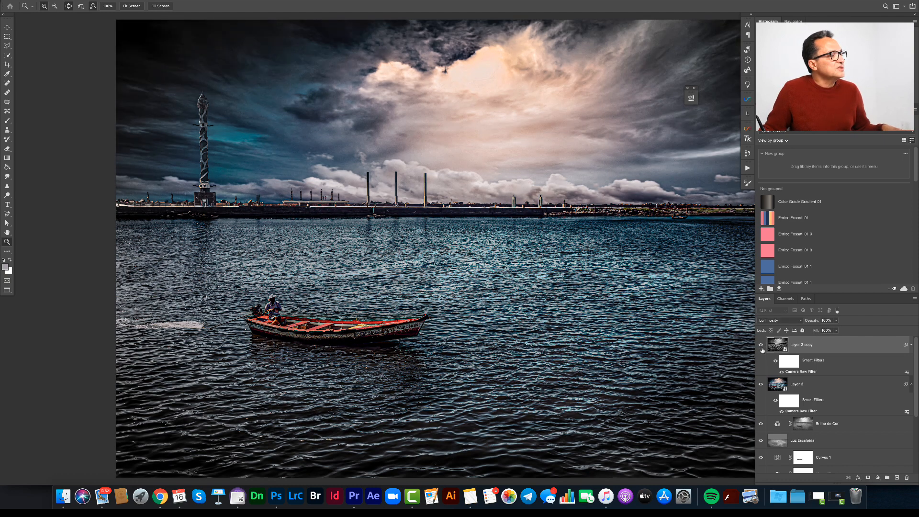
{"action": "left_click", "coordinate": [764, 348]}
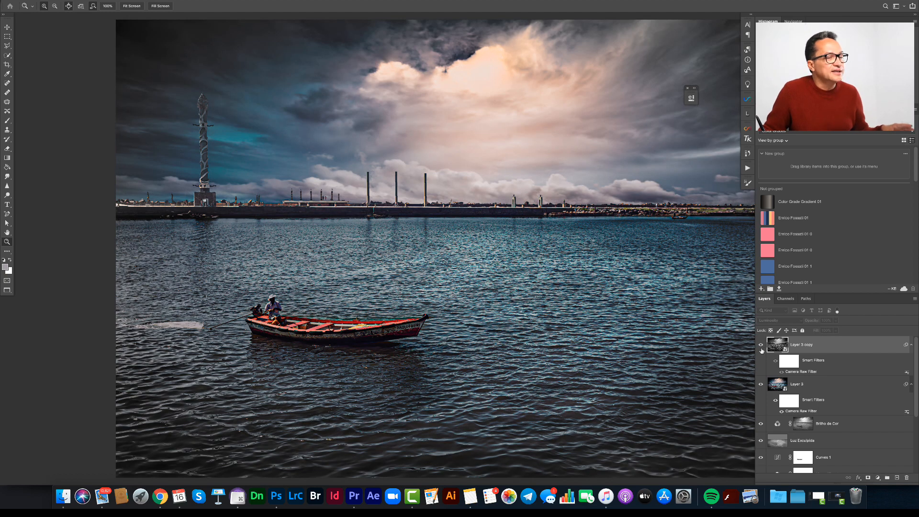
{"action": "left_click", "coordinate": [762, 348]}
{"action": "left_click", "coordinate": [761, 347]}
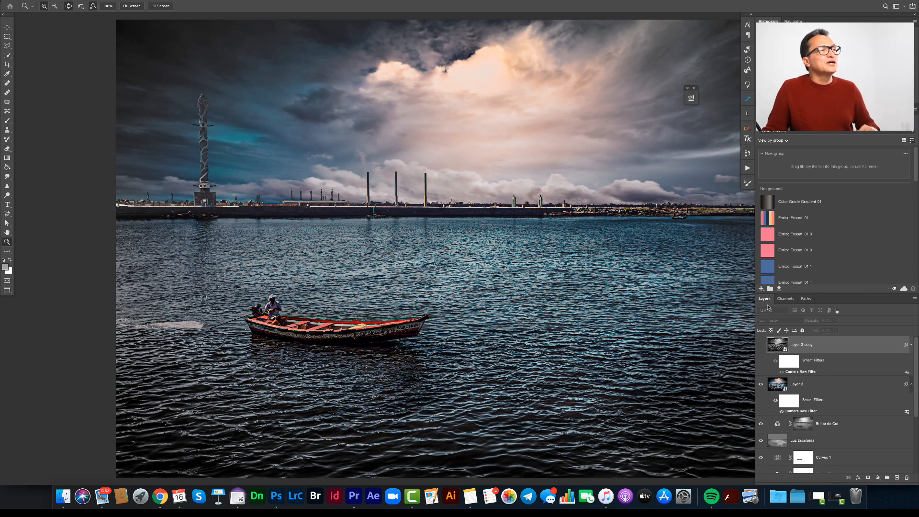
{"action": "key", "text": "super+0"}
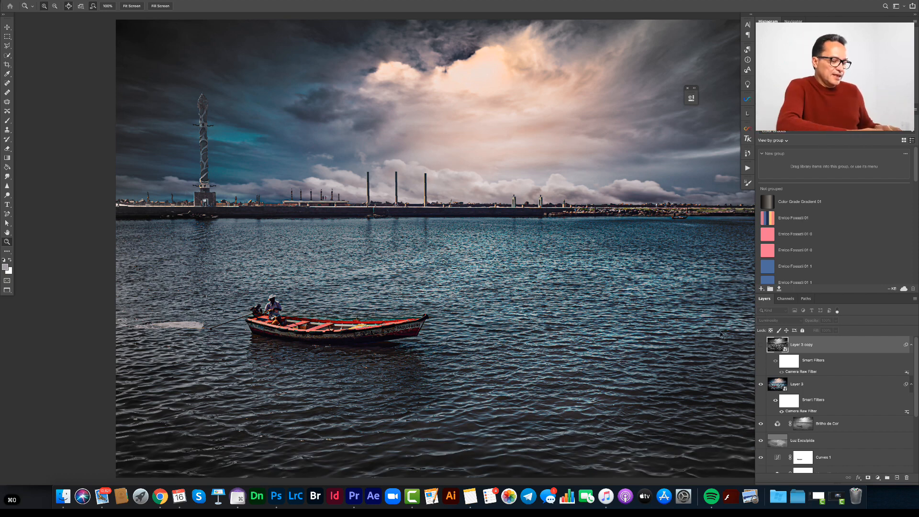
{"action": "left_click_drag", "start_coordinate": [537, 239], "coordinate": [481, 244]}
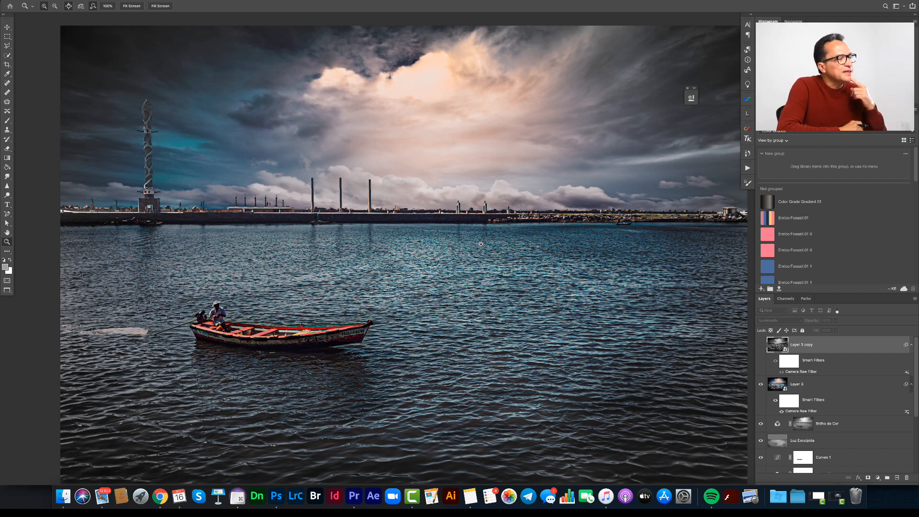
{"action": "left_click", "coordinate": [761, 345]}
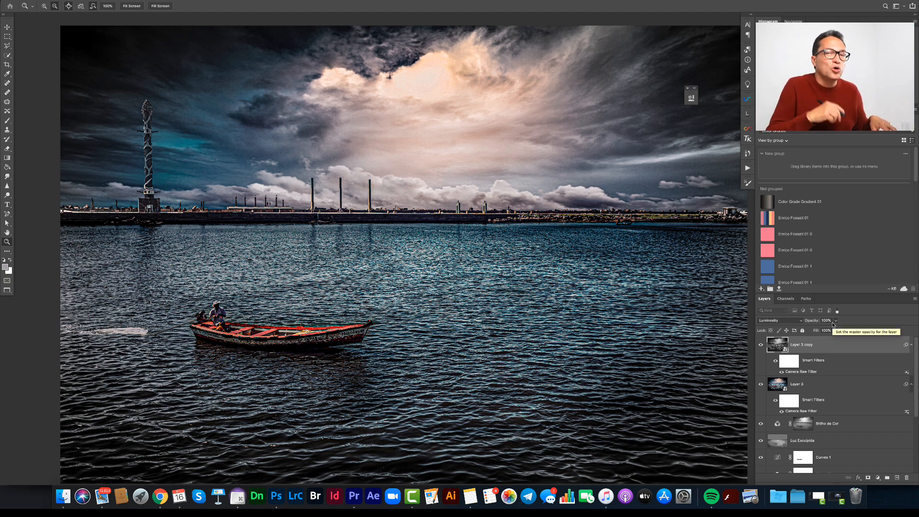
Add a black mask to the Luminosity layer and set the white brush's flow to 15%.
{"action": "left_click", "coordinate": [869, 477], "text": "alt"}
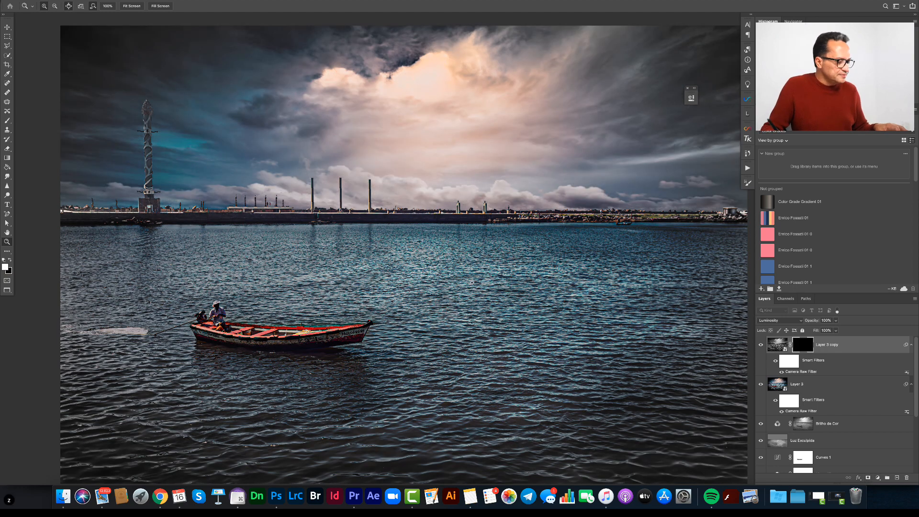
{"action": "left_click", "coordinate": [419, 287], "text": "alt"}
{"action": "key", "text": "b"}
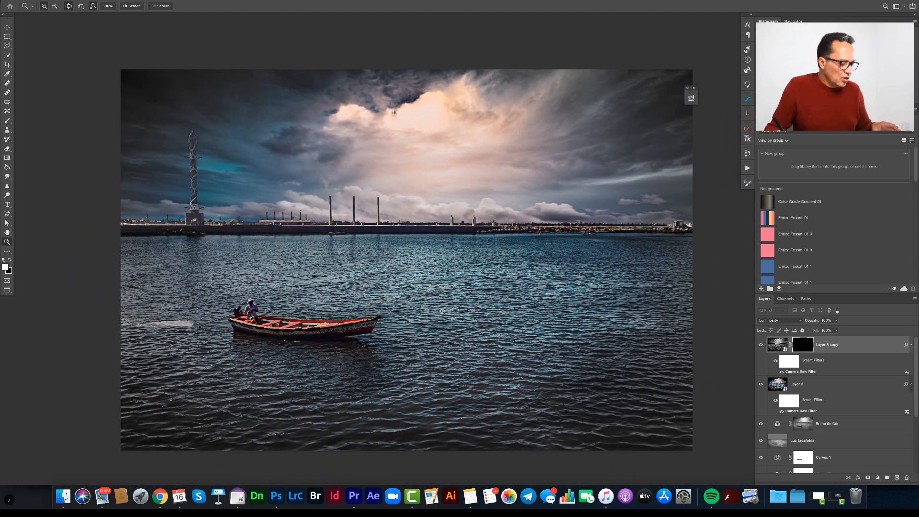
{"action": "left_click_drag", "start_coordinate": [430, 283], "coordinate": [449, 283]}
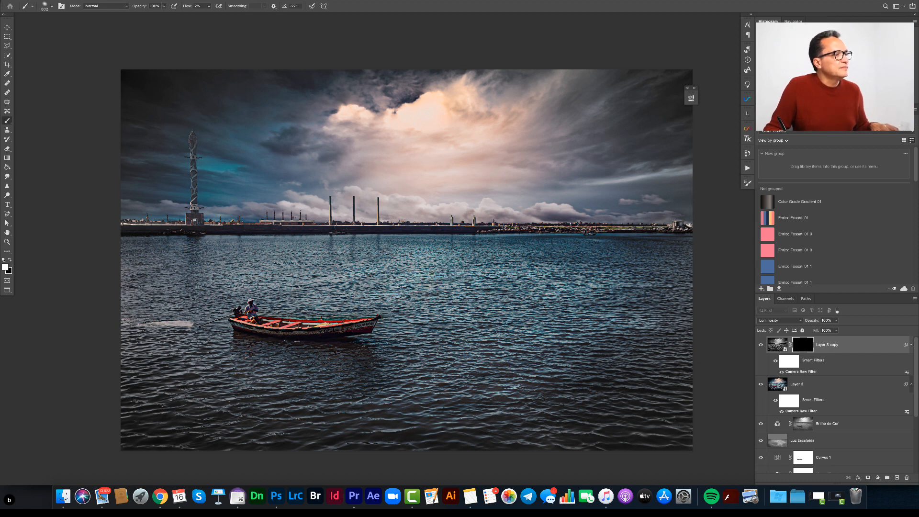
{"action": "left_click", "coordinate": [197, 5]}
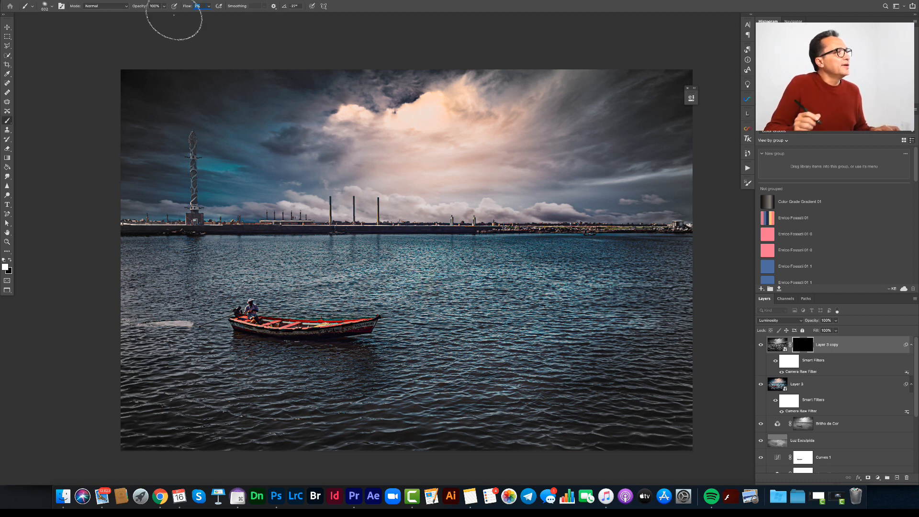
{"action": "type", "text": "15"}
{"action": "key", "text": "Return"}
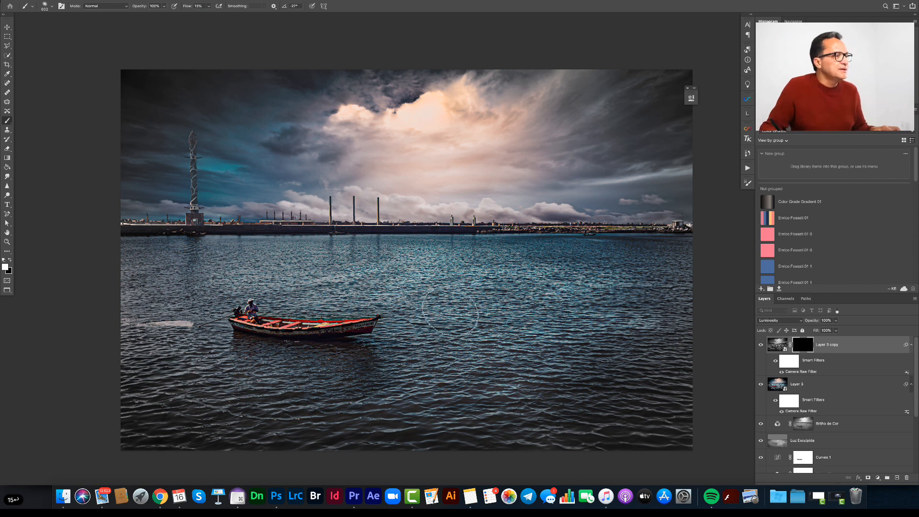
Paint white on the layer mask over the boat, the surrounding water and the bright clouds, resizing the brush as needed.
{"action": "left_click_drag", "start_coordinate": [357, 287], "coordinate": [276, 285]}
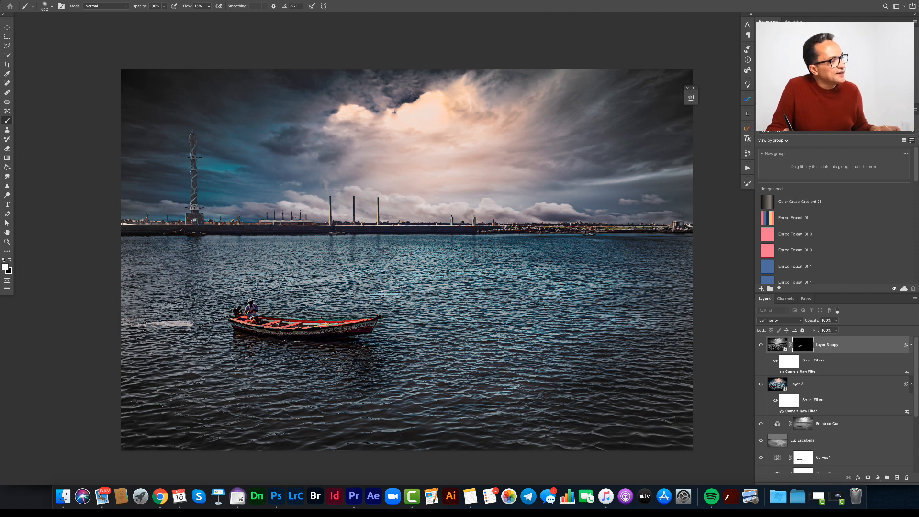
{"action": "left_click_drag", "start_coordinate": [317, 321], "coordinate": [383, 328]}
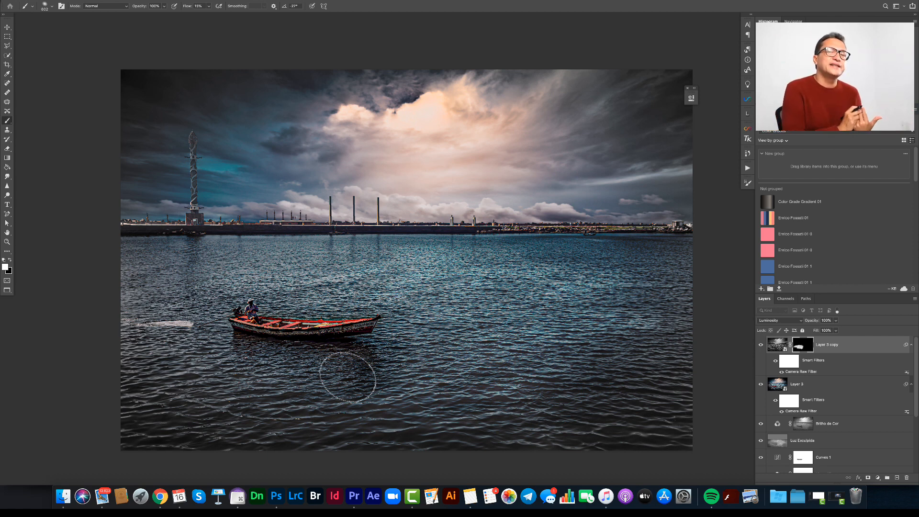
{"action": "mouse_move", "coordinate": [483, 358]}
{"action": "left_mouse_down"}
{"action": "mouse_move", "coordinate": [531, 356]}
{"action": "mouse_move", "coordinate": [522, 355]}
{"action": "left_mouse_up"}
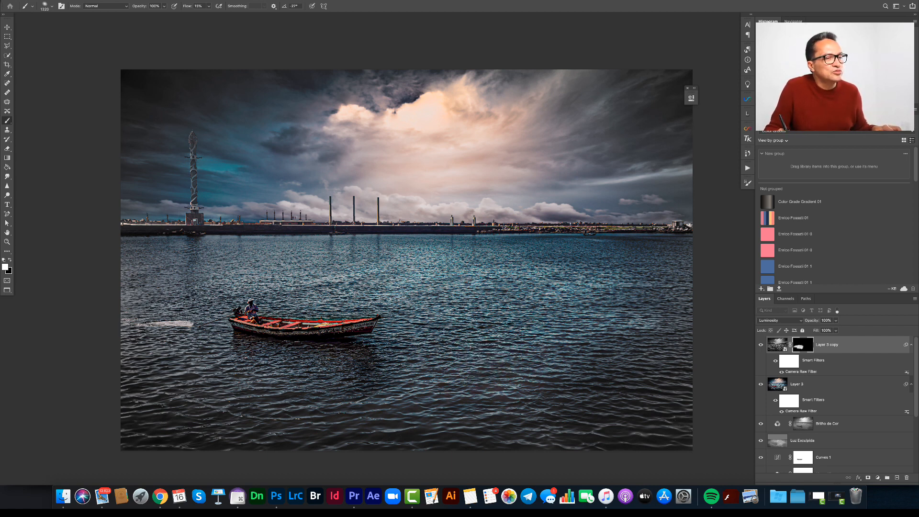
{"action": "mouse_move", "coordinate": [685, 335]}
{"action": "left_mouse_down"}
{"action": "mouse_move", "coordinate": [665, 360]}
{"action": "mouse_move", "coordinate": [566, 397]}
{"action": "left_mouse_up"}
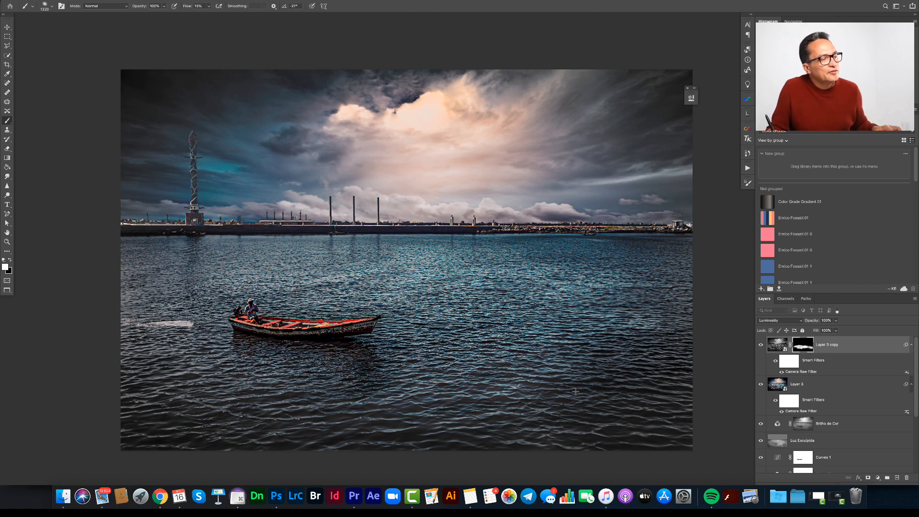
{"action": "left_click_drag", "start_coordinate": [663, 398], "coordinate": [647, 413]}
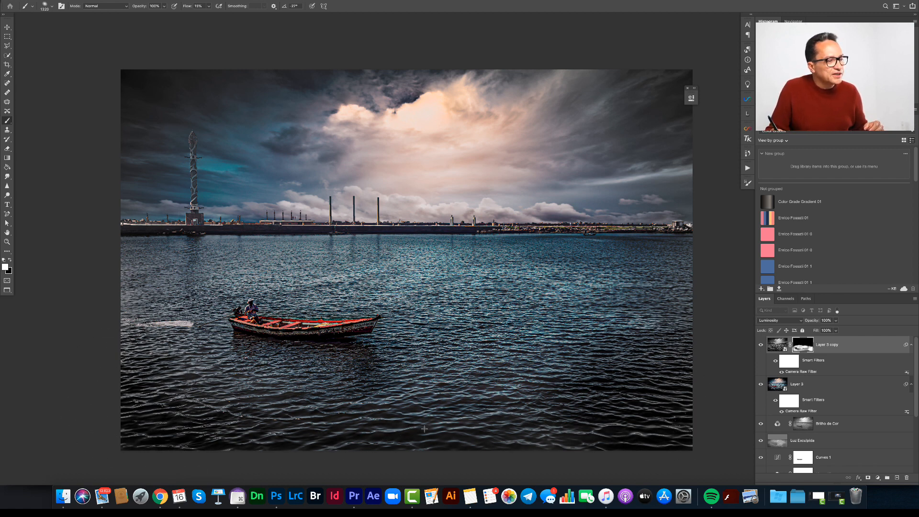
{"action": "left_click_drag", "start_coordinate": [578, 328], "coordinate": [292, 383]}
{"action": "mouse_move", "coordinate": [526, 356]}
{"action": "left_mouse_down"}
{"action": "mouse_move", "coordinate": [237, 409]}
{"action": "mouse_move", "coordinate": [312, 380]}
{"action": "left_mouse_up"}
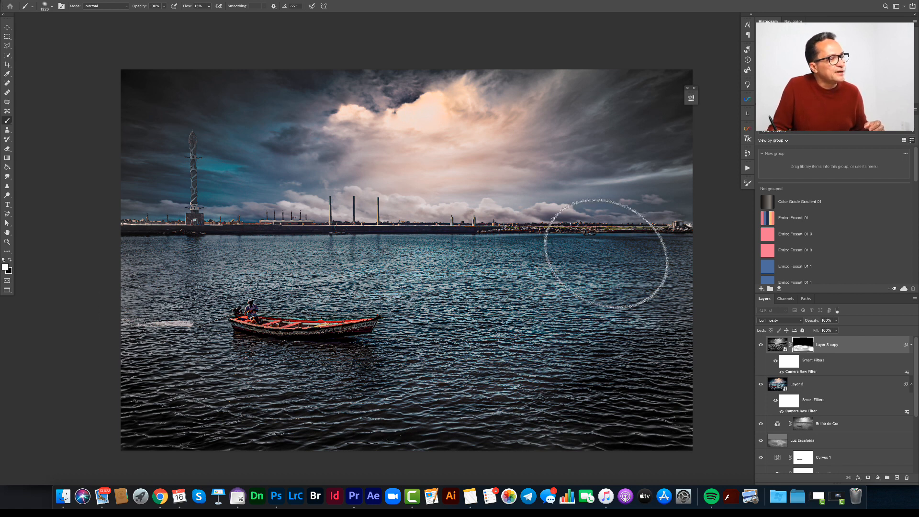
{"action": "left_click_drag", "start_coordinate": [459, 169], "coordinate": [439, 170]}
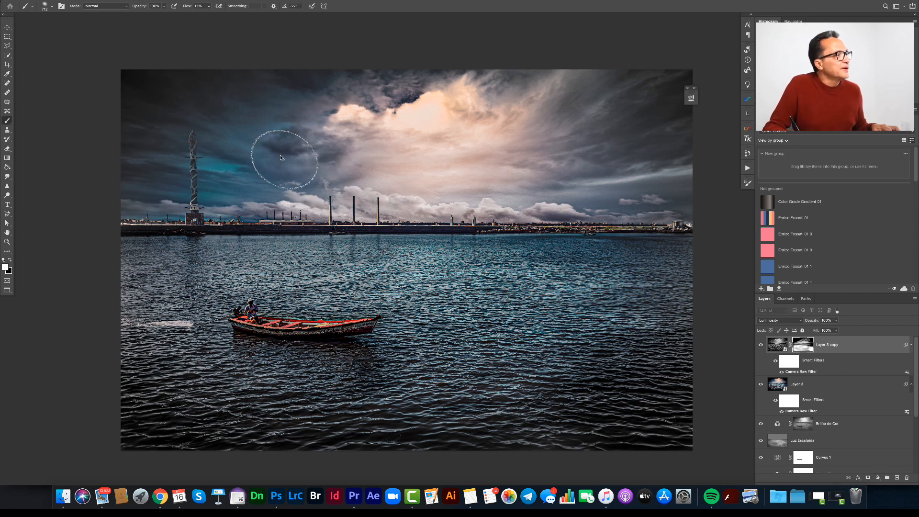
Paint black at 5% flow on the mask to soften the effect in the dark sky around the tower.
{"action": "key", "text": "x"}
{"action": "left_click", "coordinate": [200, 6]}
{"action": "type", "text": "5"}
{"action": "key", "text": "Return"}
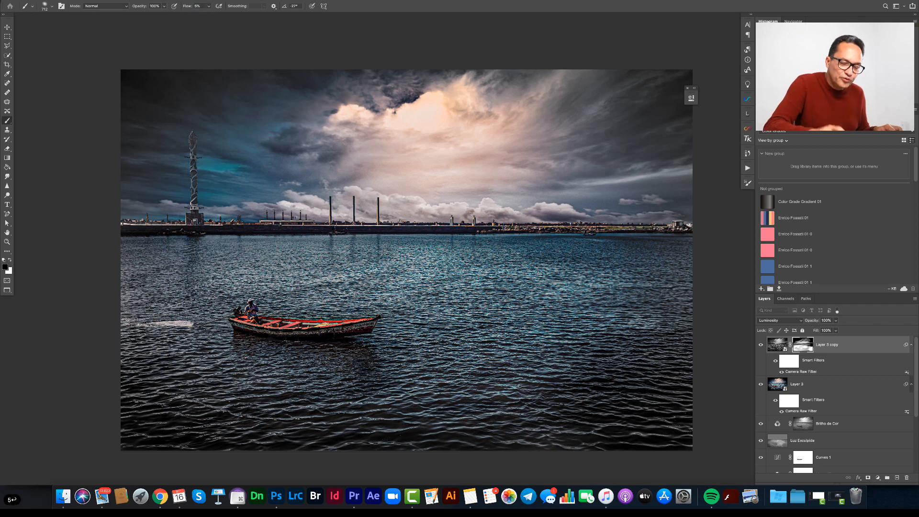
{"action": "left_click_drag", "start_coordinate": [297, 153], "coordinate": [312, 144]}
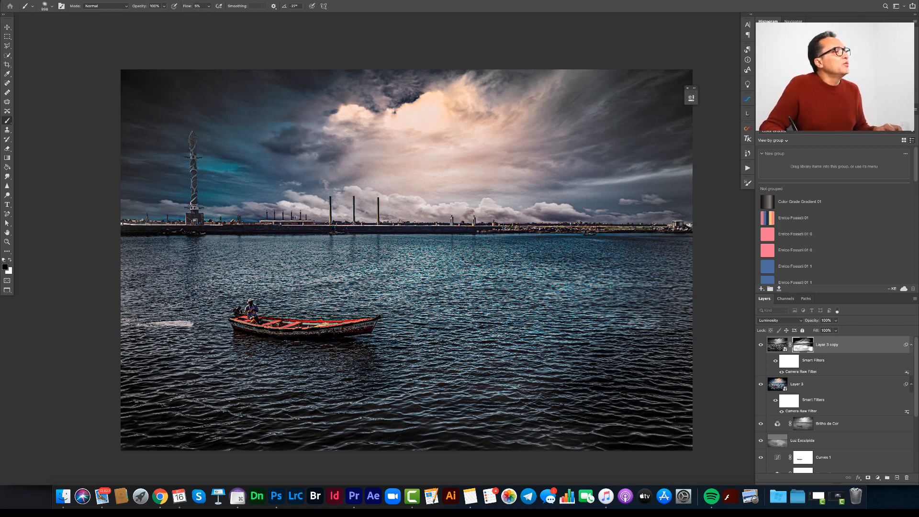
{"action": "left_click_drag", "start_coordinate": [185, 162], "coordinate": [130, 175]}
Paint white at 5% flow on the mask over the water below the horizon, the shoreline and the low clouds.
{"action": "key", "text": "x"}
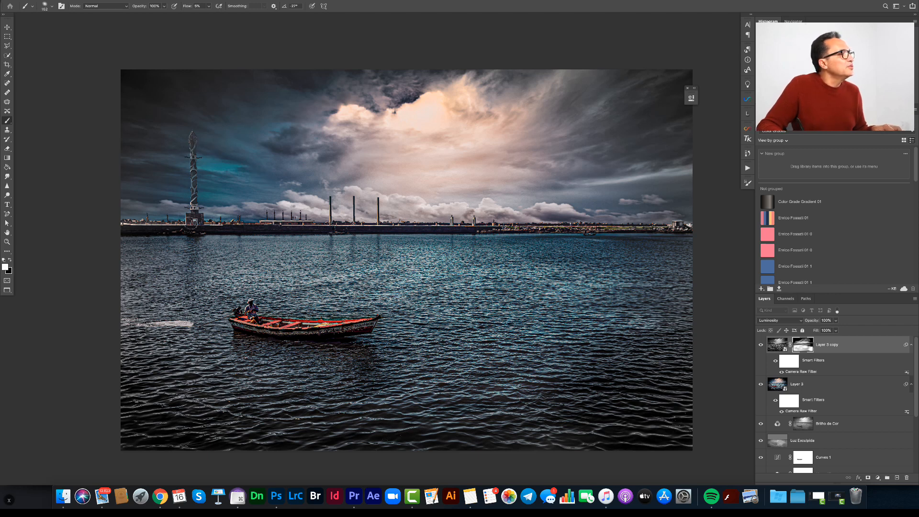
{"action": "left_click_drag", "start_coordinate": [243, 270], "coordinate": [277, 270]}
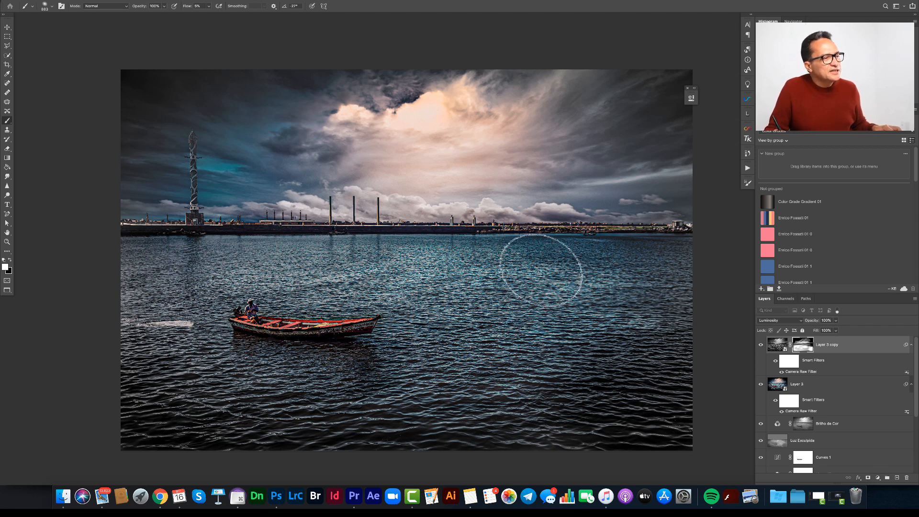
{"action": "left_click_drag", "start_coordinate": [655, 226], "coordinate": [598, 222]}
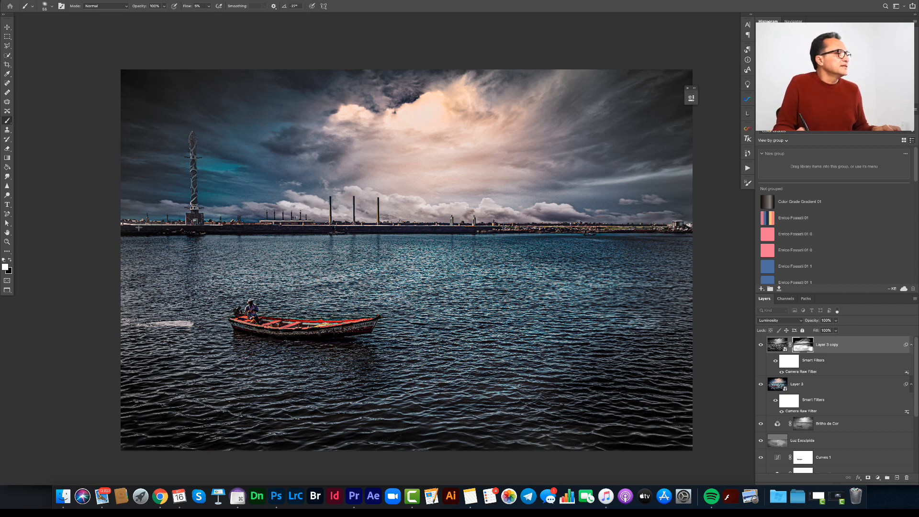
{"action": "left_click_drag", "start_coordinate": [497, 185], "coordinate": [519, 186]}
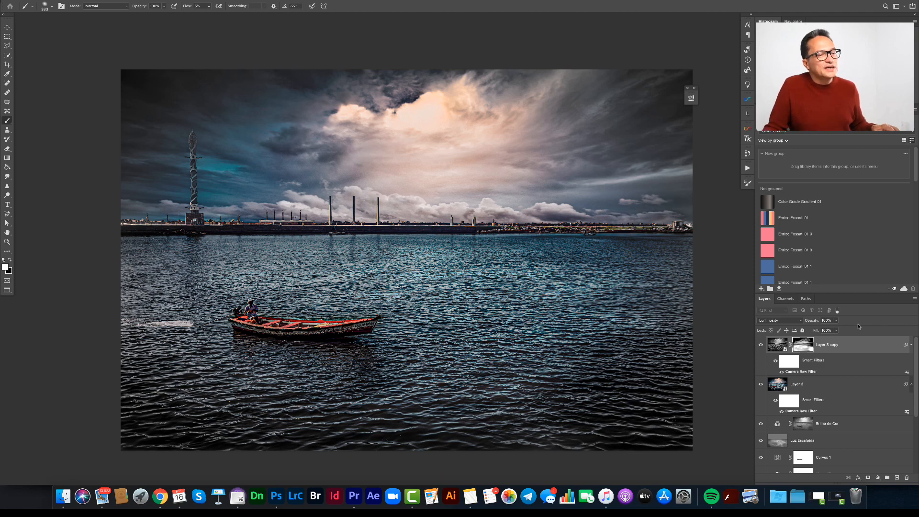
View the Luminosity layer's mask on its own, return to the full image and examine the boat up close.
{"action": "left_click", "coordinate": [810, 347], "text": "alt"}
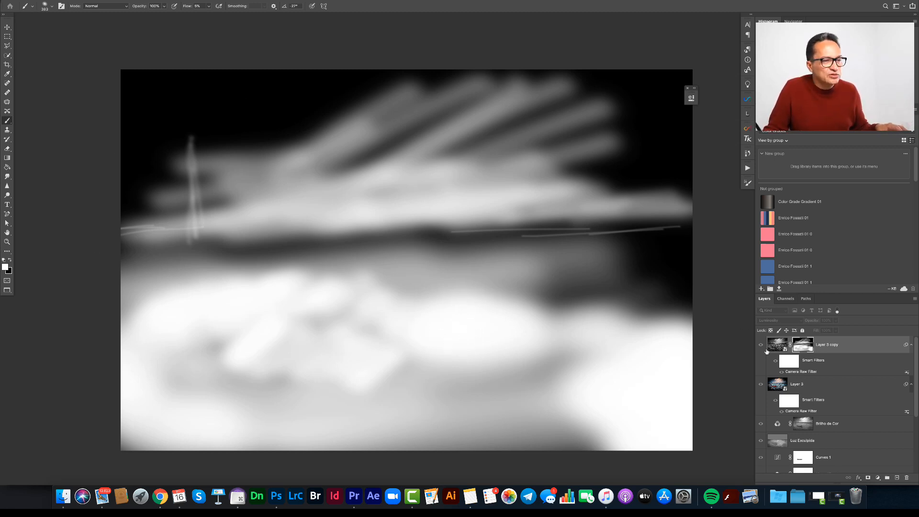
{"action": "left_click", "coordinate": [778, 345]}
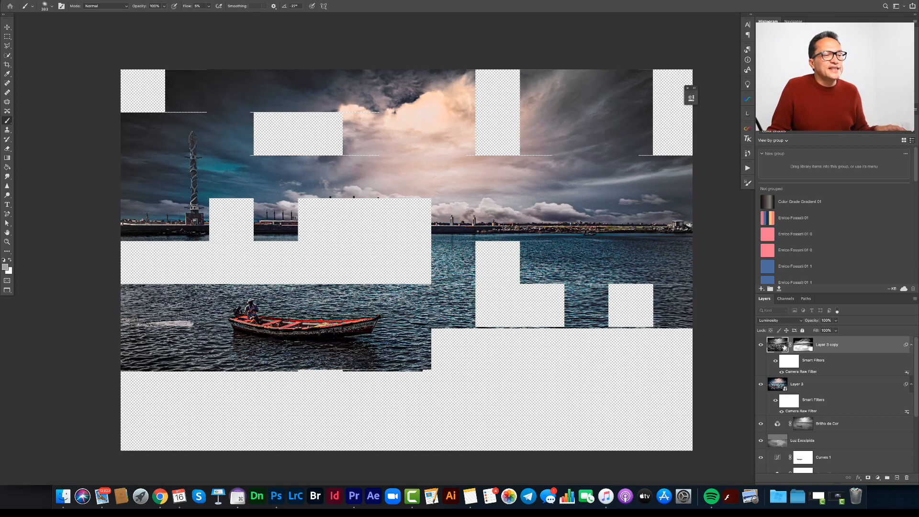
{"action": "key", "text": "super+0"}
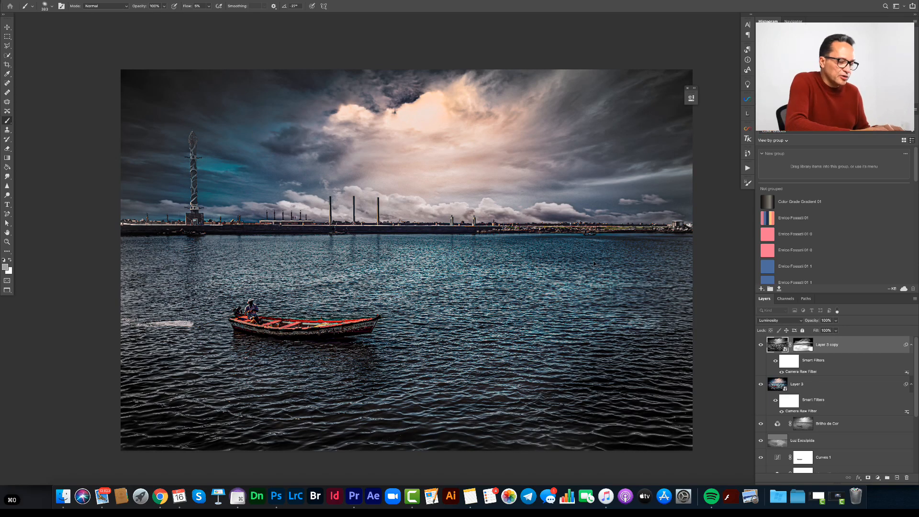
{"action": "key", "text": "z"}
{"action": "left_click_drag", "start_coordinate": [450, 341], "coordinate": [546, 250]}
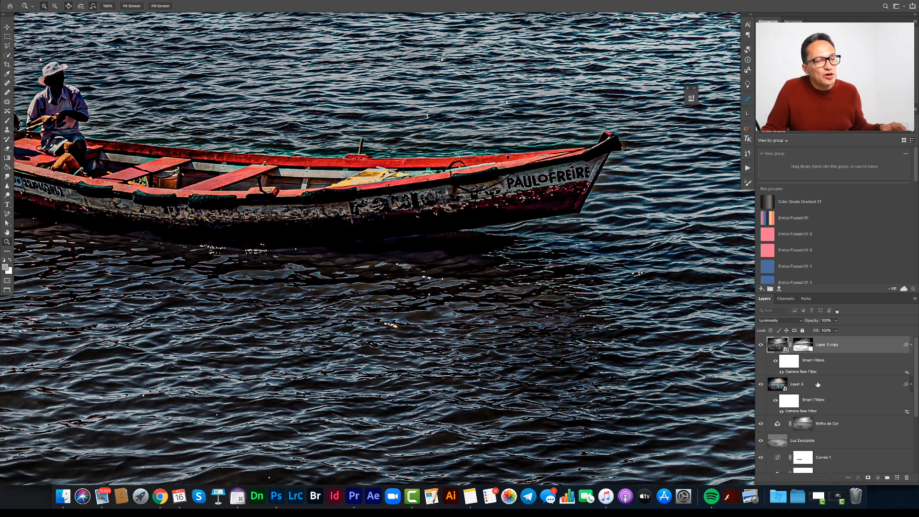
Rename the masked Luminosity layer as "Nitidez Inteligente".
{"action": "left_click", "coordinate": [881, 385], "text": "shift"}
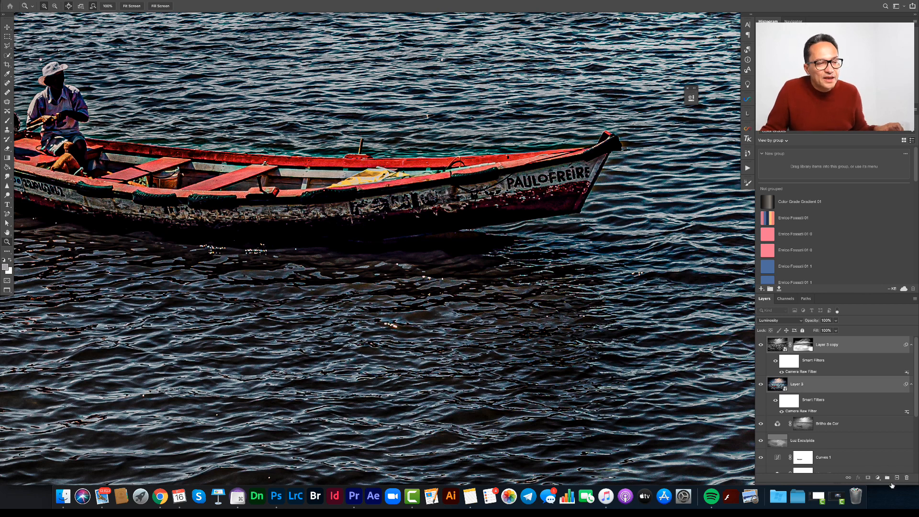
{"action": "left_click", "coordinate": [851, 346]}
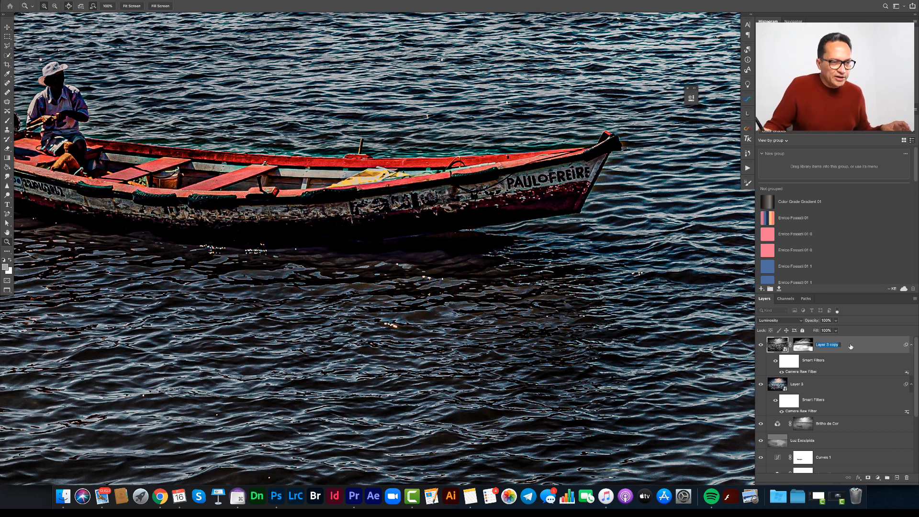
{"action": "type", "text": "Nitidez"}
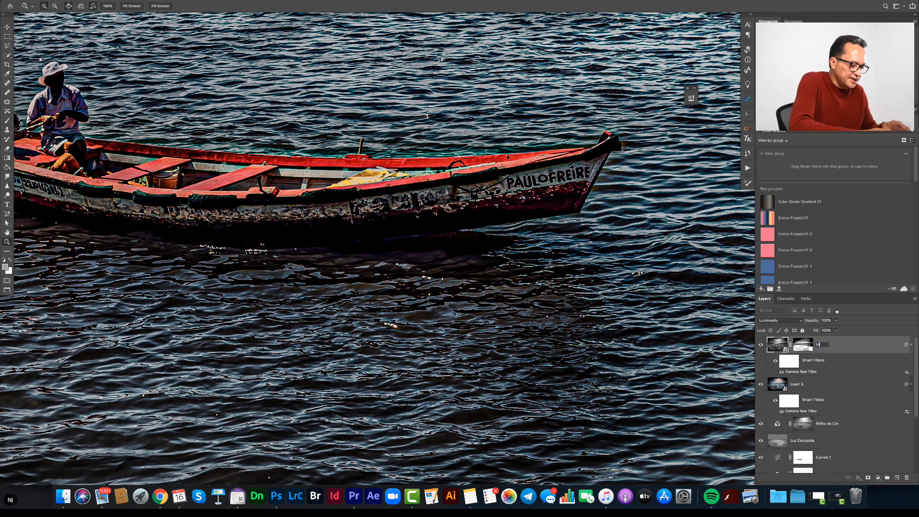
{"action": "type", "text": "In"}
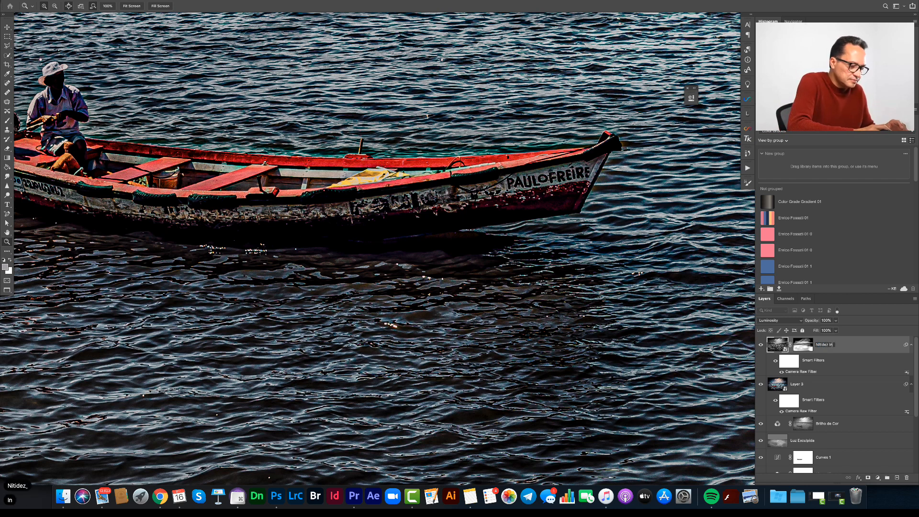
{"action": "type", "text": "teligente"}
{"action": "key", "text": "Return"}
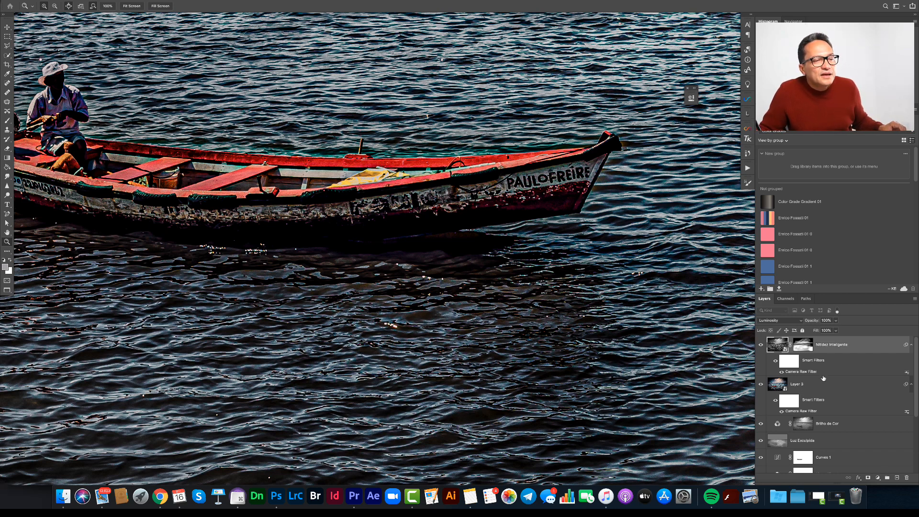
Rename the Color-blended Camera Raw layer as "Nitidez de Cor".
{"action": "double_click", "coordinate": [797, 384]}
{"action": "type", "text": "M"}
{"action": "key", "text": "BackSpace"}
{"action": "type", "text": "Nitidez de Cor"}
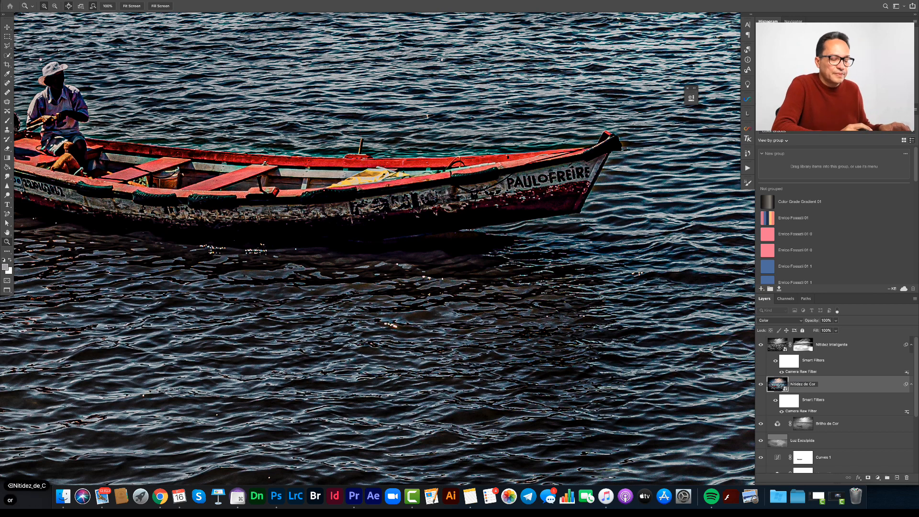
{"action": "key", "text": "Return"}
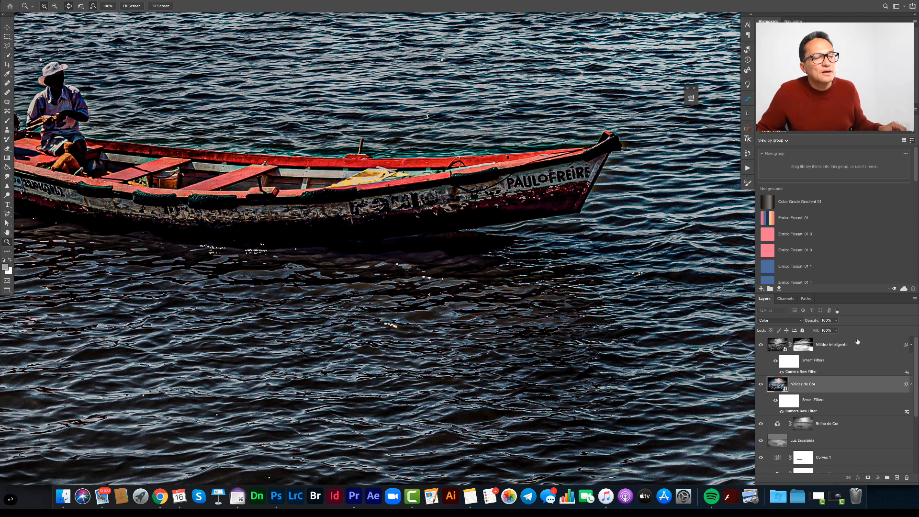
Group the two Nitidez layers and name the group "Nitidez Textura e Cores".
{"action": "left_click", "coordinate": [868, 340], "text": "shift"}
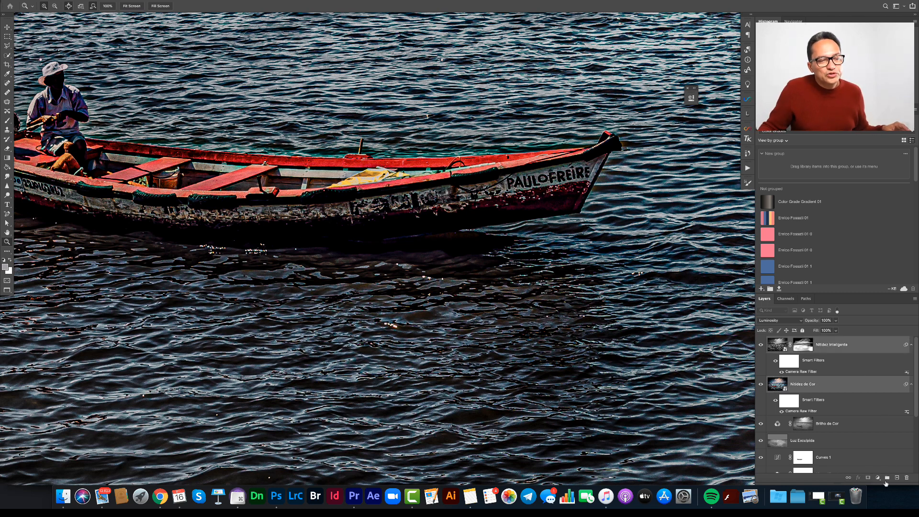
{"action": "key", "text": "super+g"}
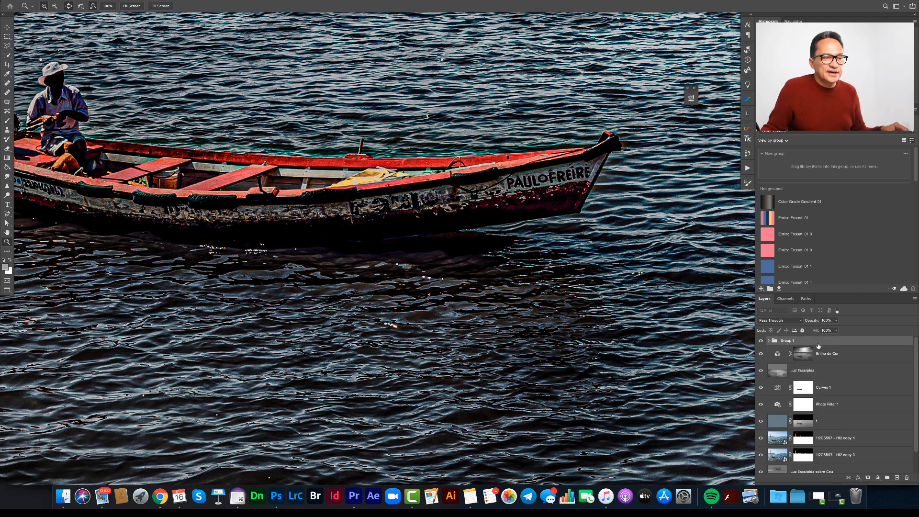
{"action": "double_click", "coordinate": [808, 341]}
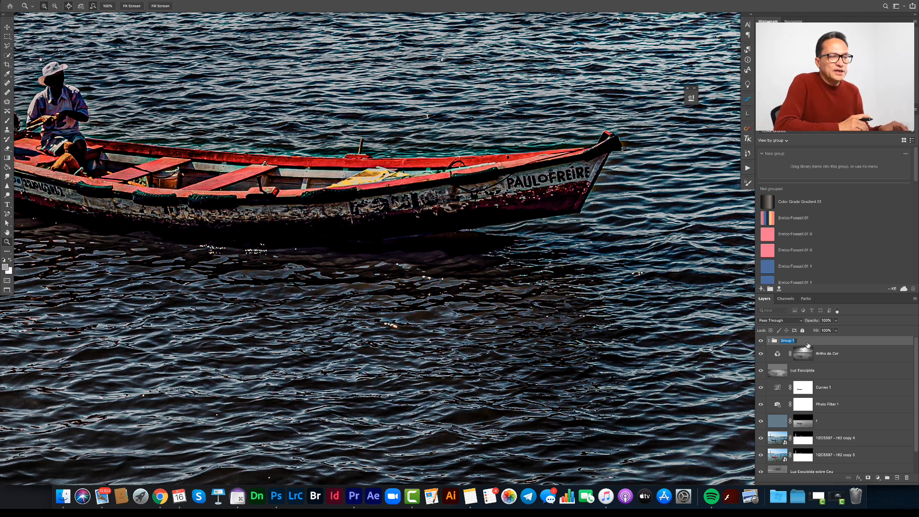
{"action": "type", "text": "Nit"}
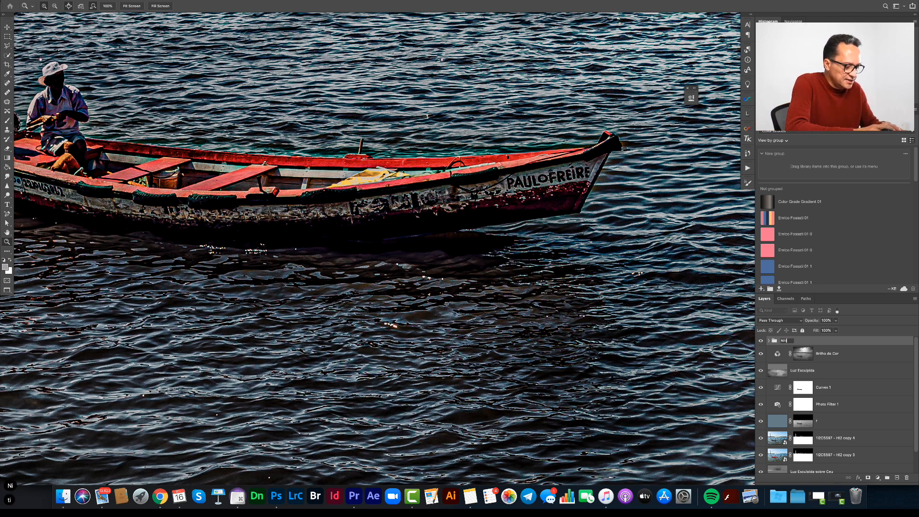
{"action": "type", "text": "idez Tex"}
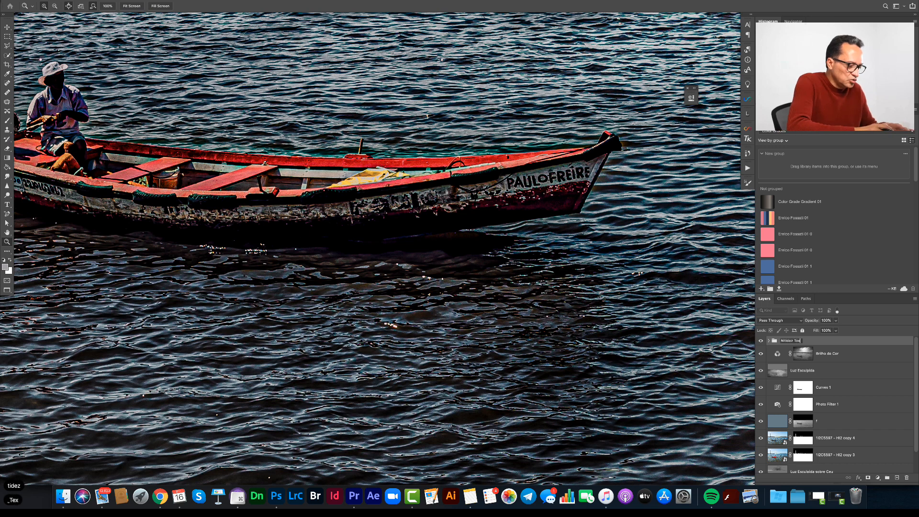
{"action": "type", "text": "tura e Cores"}
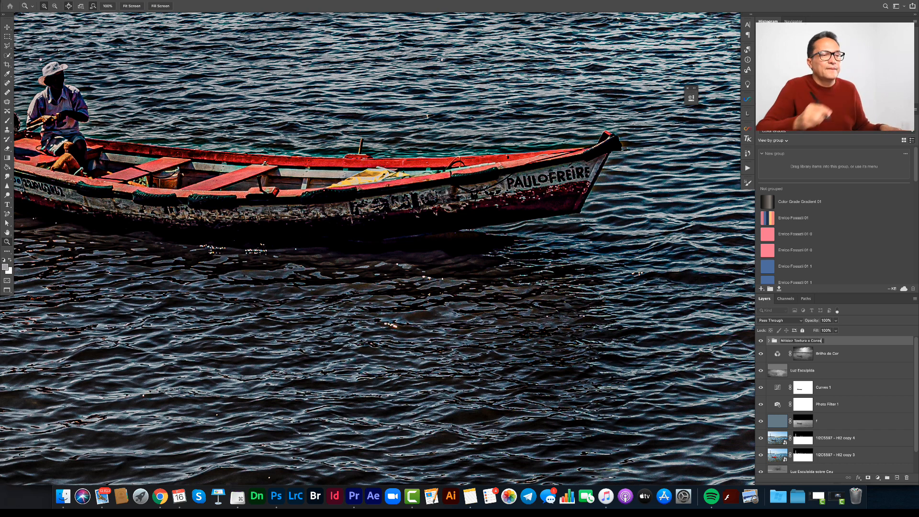
Confirm the group name and compare the boat close-up with the "Nitidez Textura e Cores" group hidden and shown.
{"action": "key", "text": "Return"}
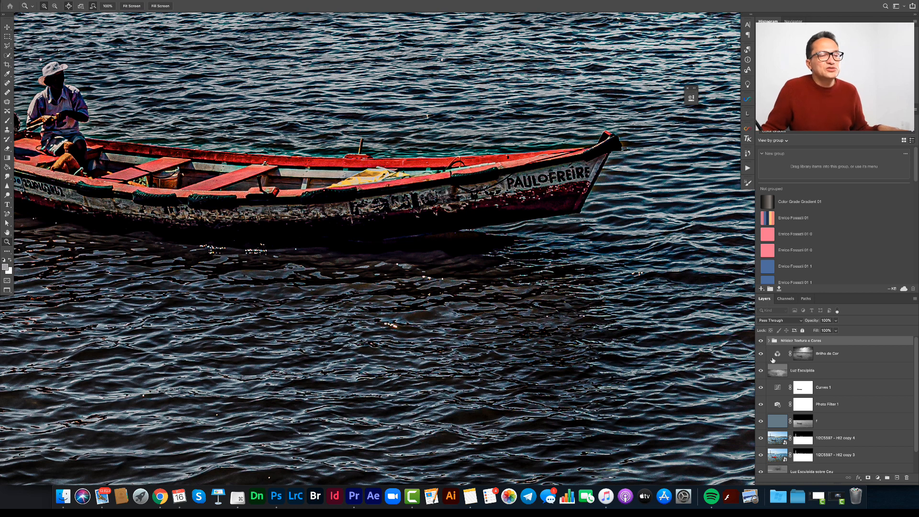
{"action": "left_click", "coordinate": [762, 341]}
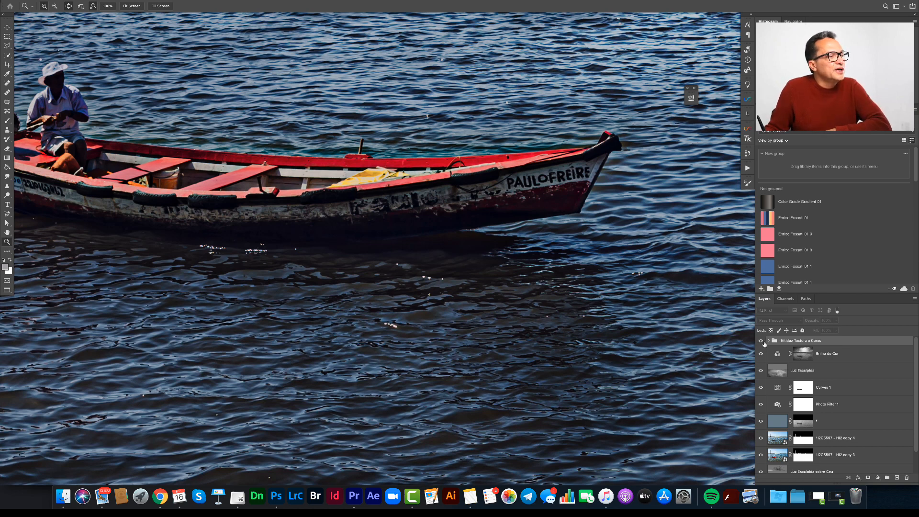
{"action": "left_click", "coordinate": [763, 341]}
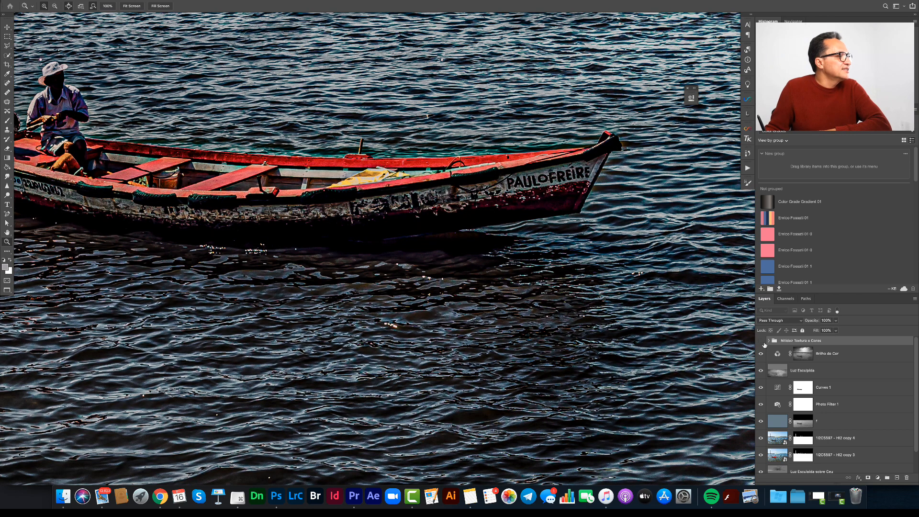
{"action": "left_click", "coordinate": [763, 342]}
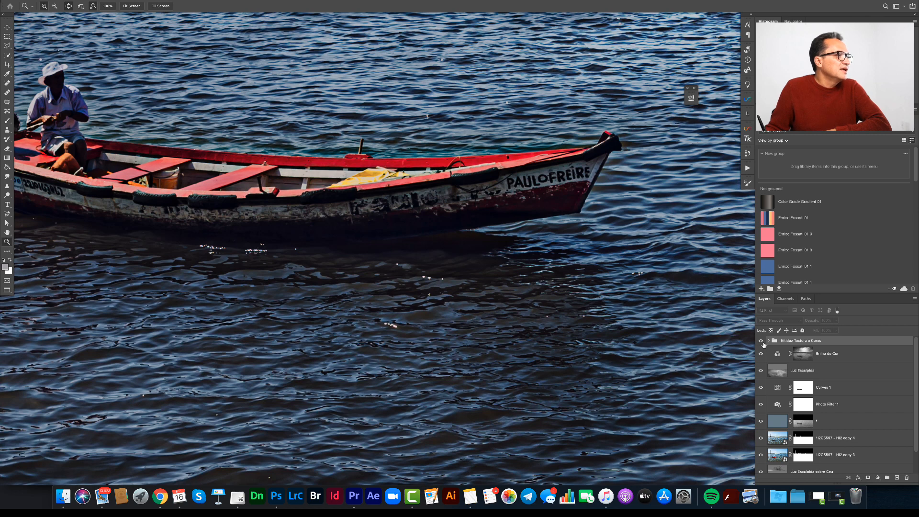
{"action": "left_click", "coordinate": [763, 341]}
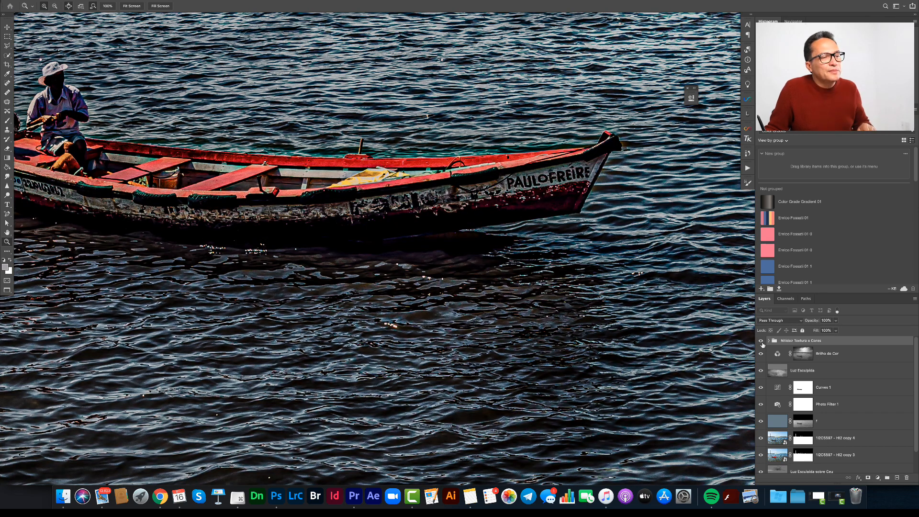
{"action": "left_click", "coordinate": [764, 342]}
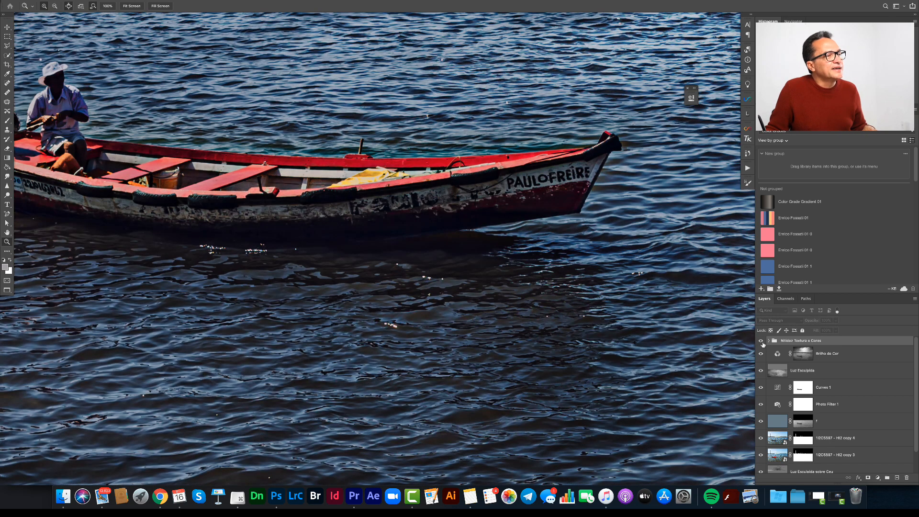
{"action": "left_click", "coordinate": [763, 343]}
Examine the water texture below the boat, then compare the whole image with and without the sharpening group.
{"action": "left_click_drag", "start_coordinate": [303, 261], "coordinate": [439, 251]}
{"action": "left_click_drag", "start_coordinate": [494, 235], "coordinate": [508, 110]}
{"action": "left_click_drag", "start_coordinate": [483, 273], "coordinate": [473, 267]}
{"action": "left_click_drag", "start_coordinate": [517, 244], "coordinate": [466, 269]}
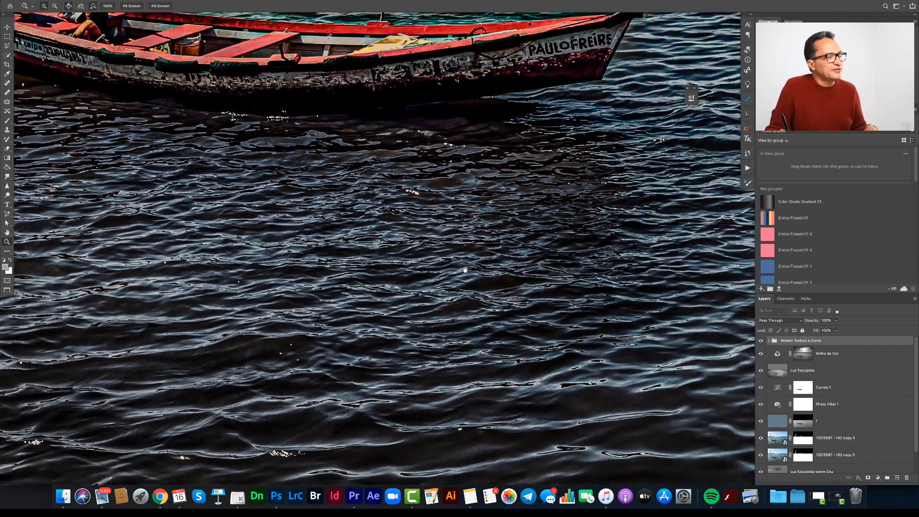
{"action": "key", "text": "super+0"}
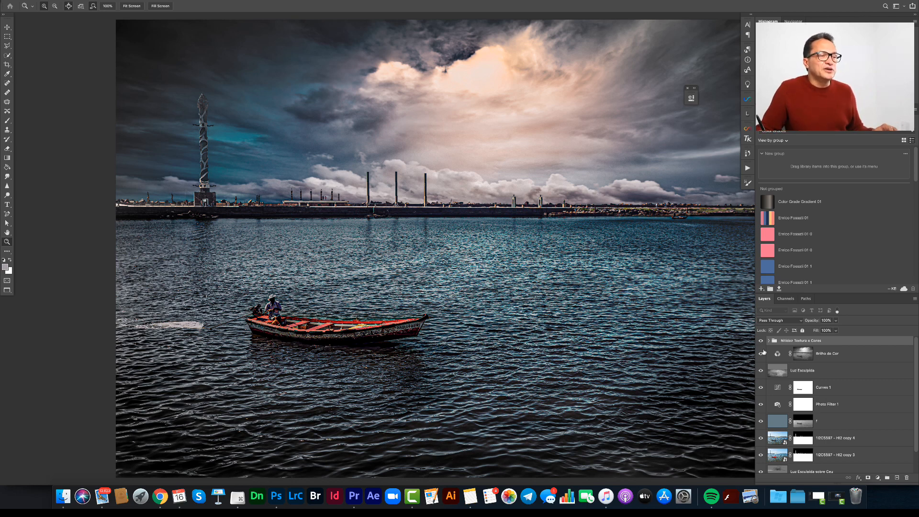
{"action": "left_click", "coordinate": [762, 341]}
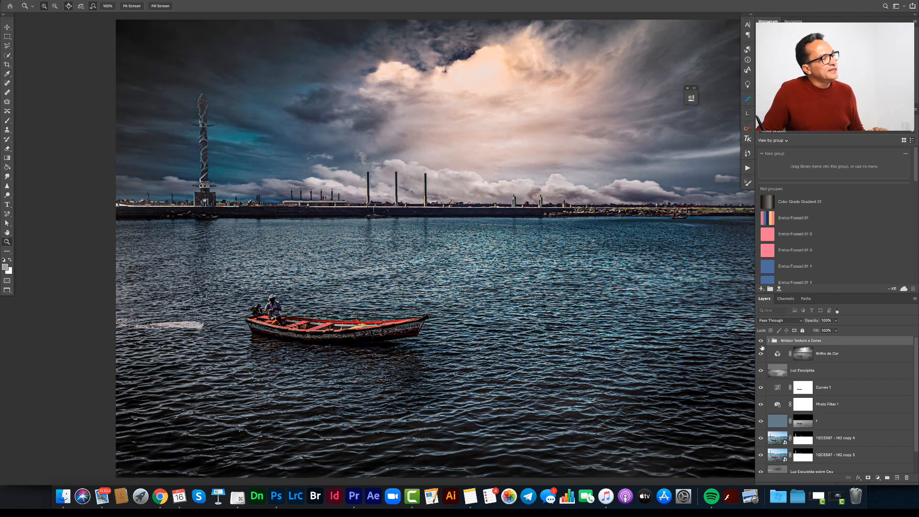
{"action": "left_click", "coordinate": [762, 342]}
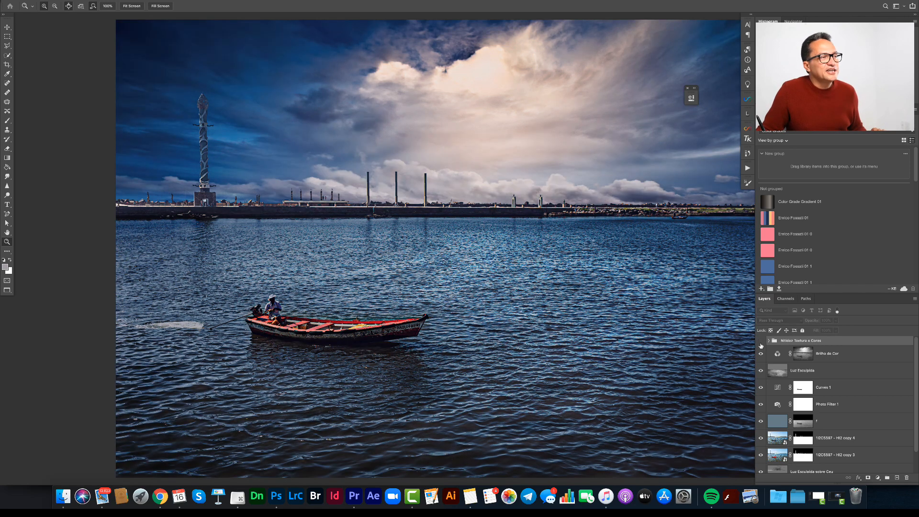
{"action": "left_click", "coordinate": [762, 341]}
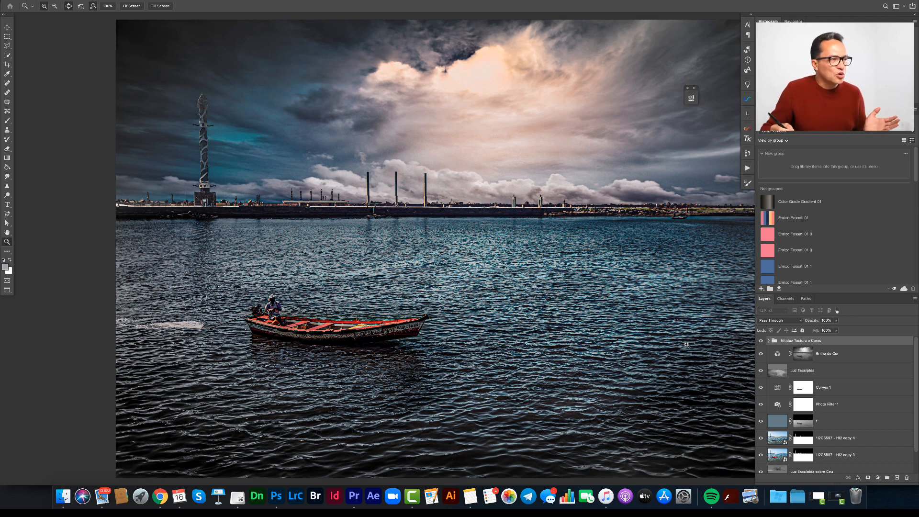
{"action": "left_click", "coordinate": [506, 290], "text": "alt"}
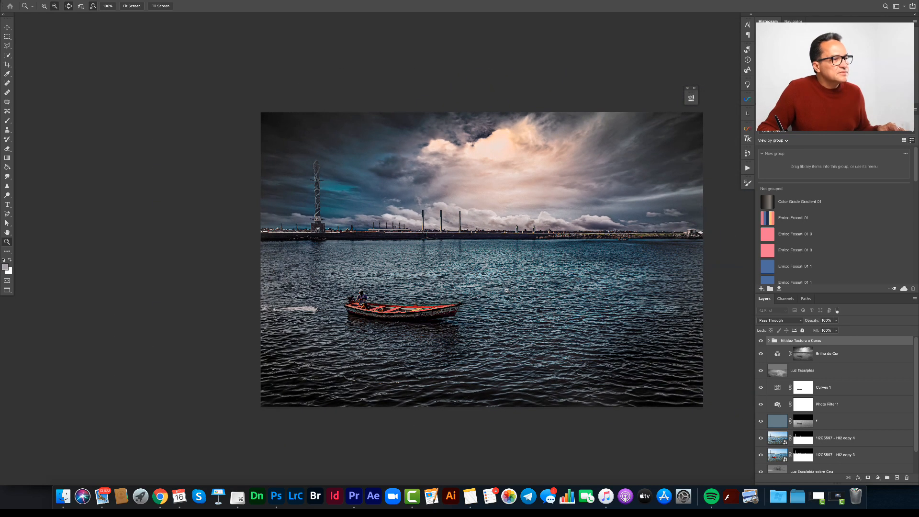
{"action": "left_click_drag", "start_coordinate": [572, 298], "coordinate": [526, 296]}
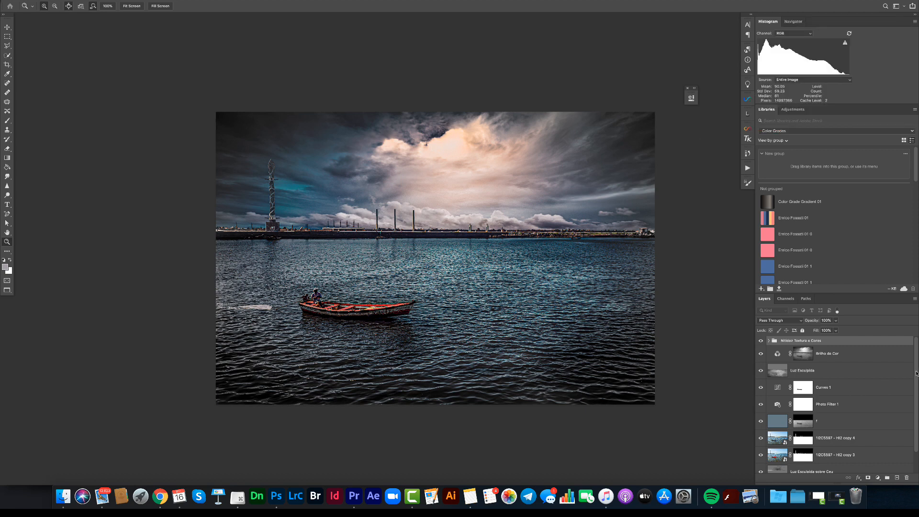
Create a new smart object via copy from the "HI2 copy 3" photo layer.
{"action": "scroll", "coordinate": [918, 390], "scroll_direction": "down", "scroll_amount": 1}
{"action": "left_click_drag", "start_coordinate": [918, 390], "coordinate": [918, 399]}
{"action": "scroll", "coordinate": [527, 257], "scroll_direction": "right", "scroll_amount": 3}
{"action": "scroll", "coordinate": [527, 257], "scroll_direction": "down", "scroll_amount": 2}
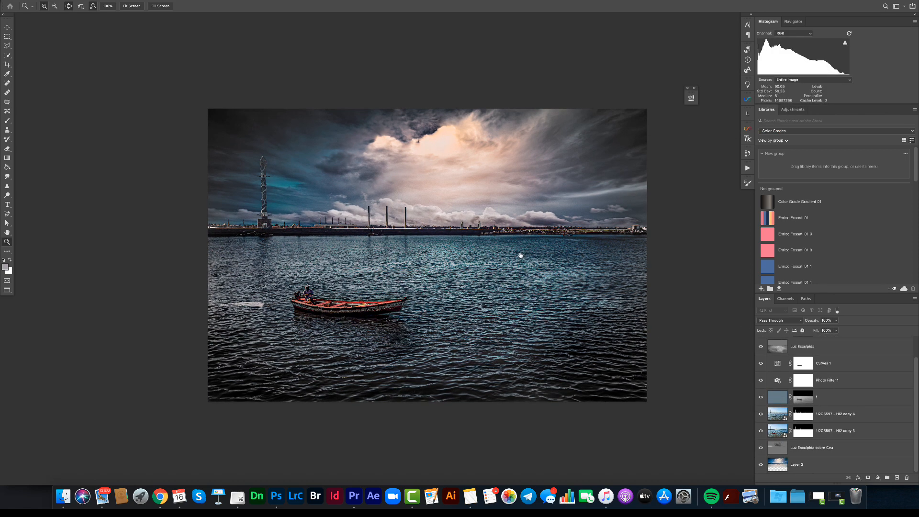
{"action": "left_click_drag", "start_coordinate": [487, 232], "coordinate": [499, 230]}
{"action": "scroll", "coordinate": [499, 230], "scroll_direction": "down", "scroll_amount": 2}
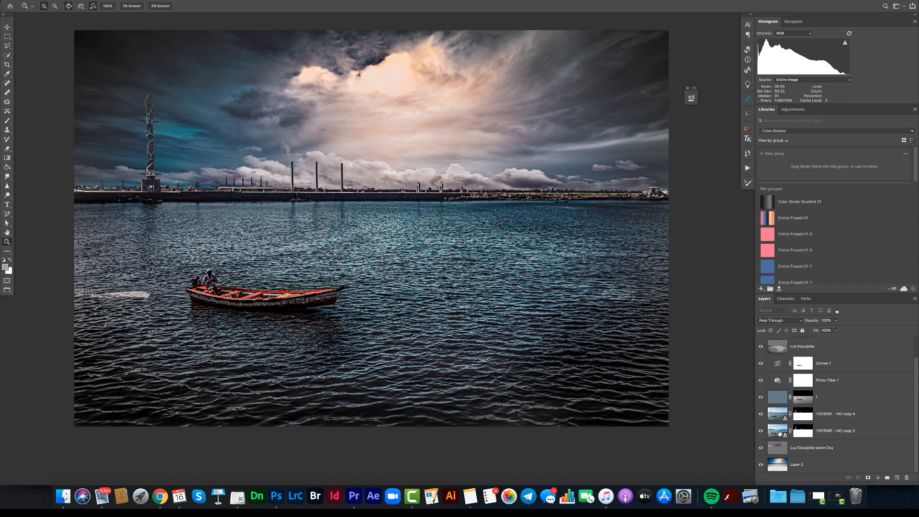
{"action": "left_click", "coordinate": [828, 433]}
{"action": "right_click", "coordinate": [830, 432]}
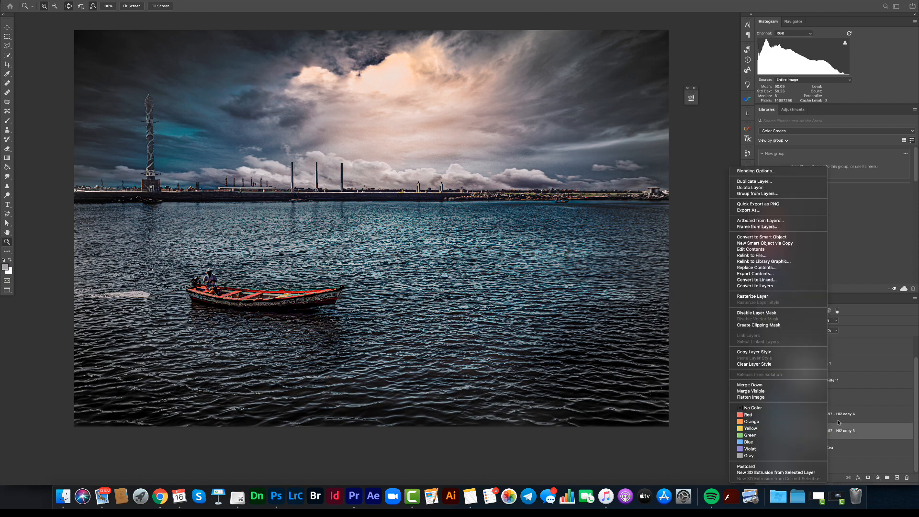
{"action": "left_click", "coordinate": [867, 436]}
{"action": "right_click", "coordinate": [867, 436]}
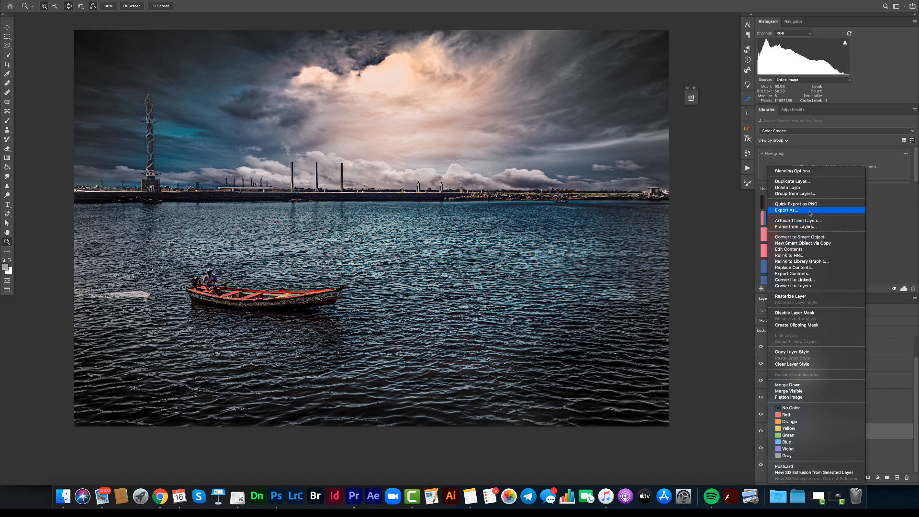
{"action": "left_click", "coordinate": [817, 243]}
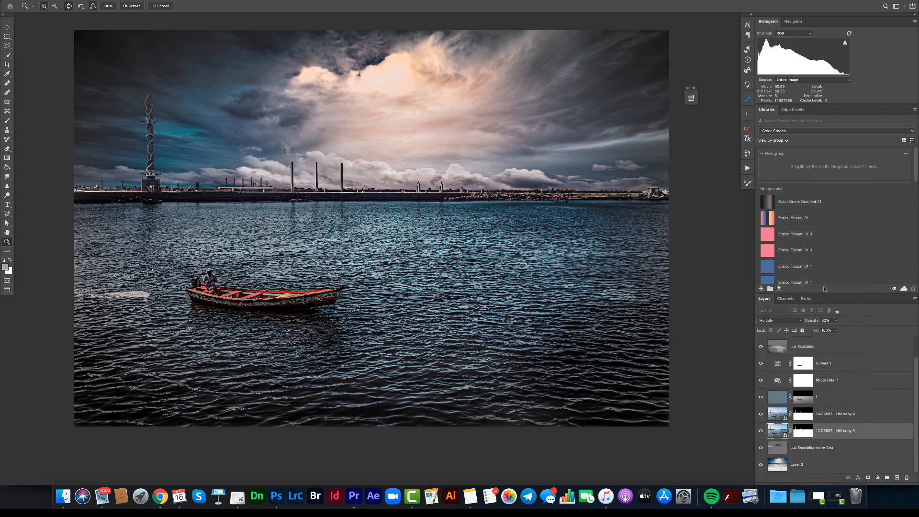
Move the new smart object copy beneath Layer 2 to the bottom of the stack and delete its layer mask.
{"action": "left_click_drag", "start_coordinate": [777, 433], "coordinate": [787, 470]}
{"action": "left_click_drag", "start_coordinate": [781, 418], "coordinate": [807, 453]}
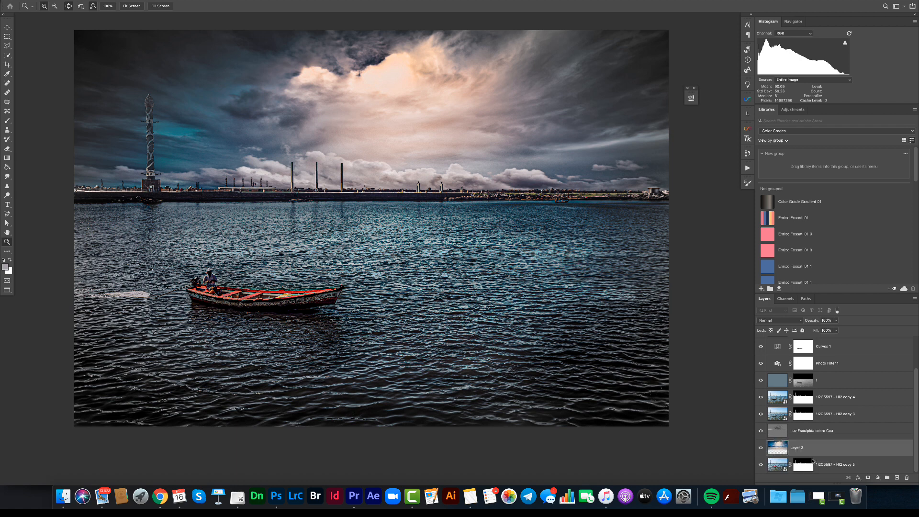
{"action": "right_click", "coordinate": [807, 464]}
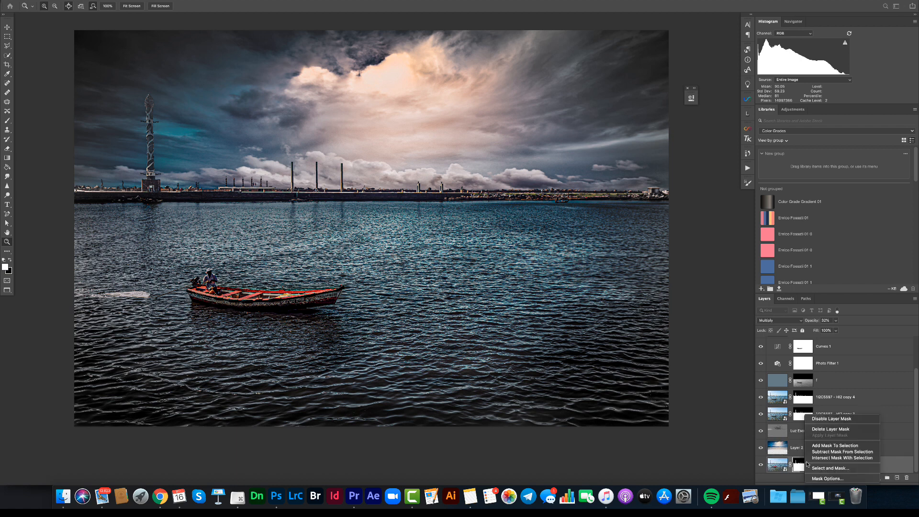
{"action": "left_click", "coordinate": [836, 431]}
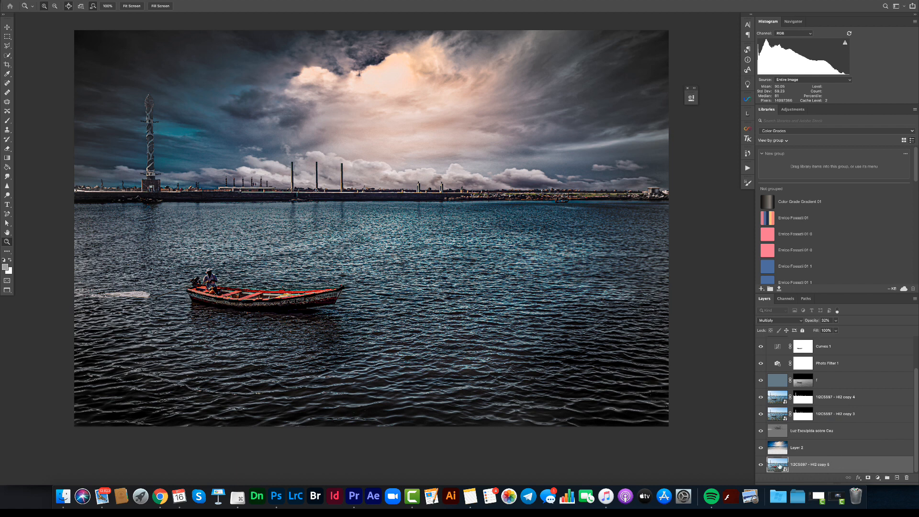
Open the bottom smart object's raw settings and reset them to default.
{"action": "double_click", "coordinate": [783, 464]}
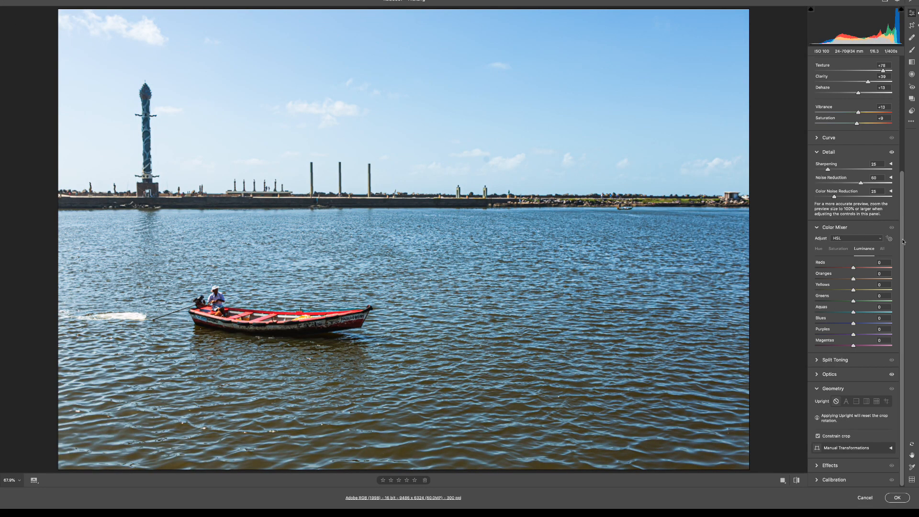
{"action": "scroll", "coordinate": [904, 144], "scroll_direction": "up", "scroll_amount": 5}
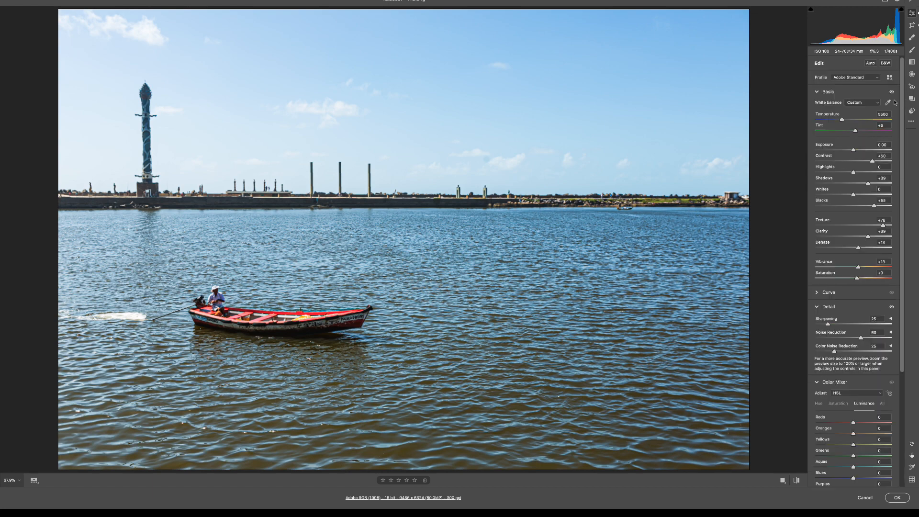
{"action": "left_click", "coordinate": [886, 146]}
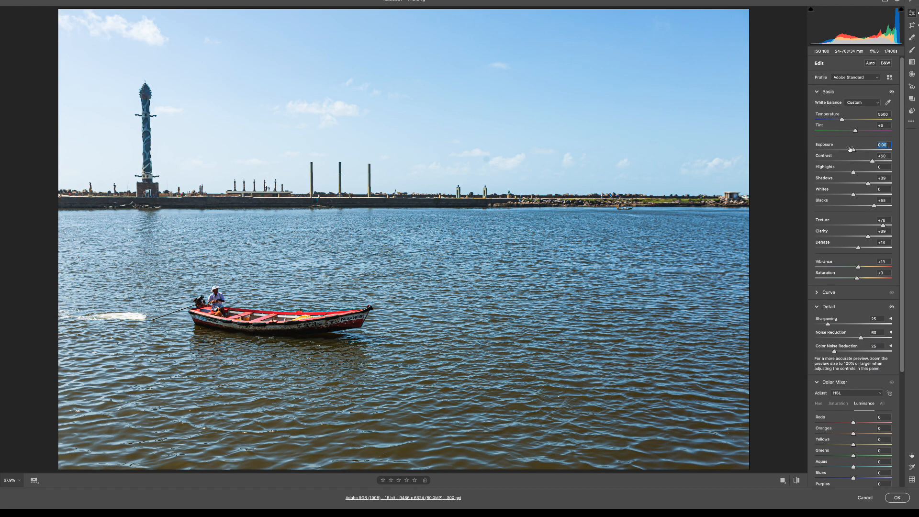
{"action": "left_click", "coordinate": [912, 121]}
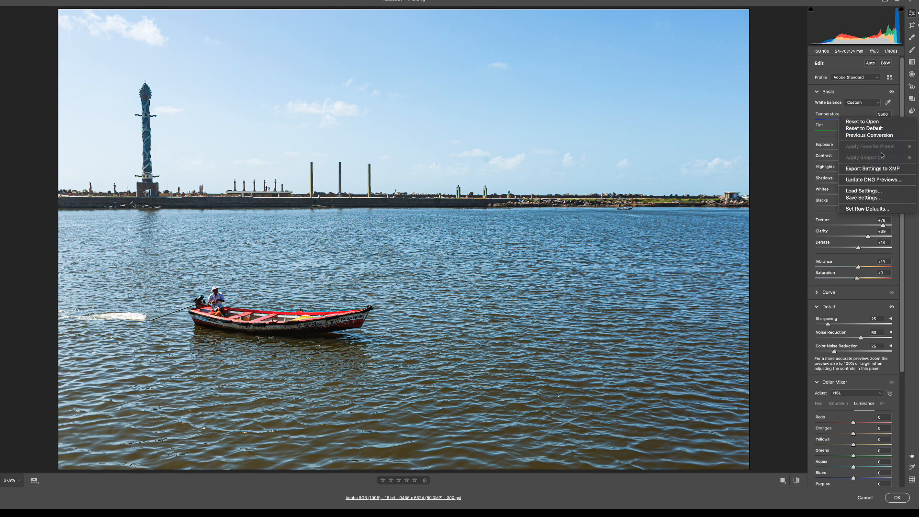
{"action": "left_click", "coordinate": [862, 129]}
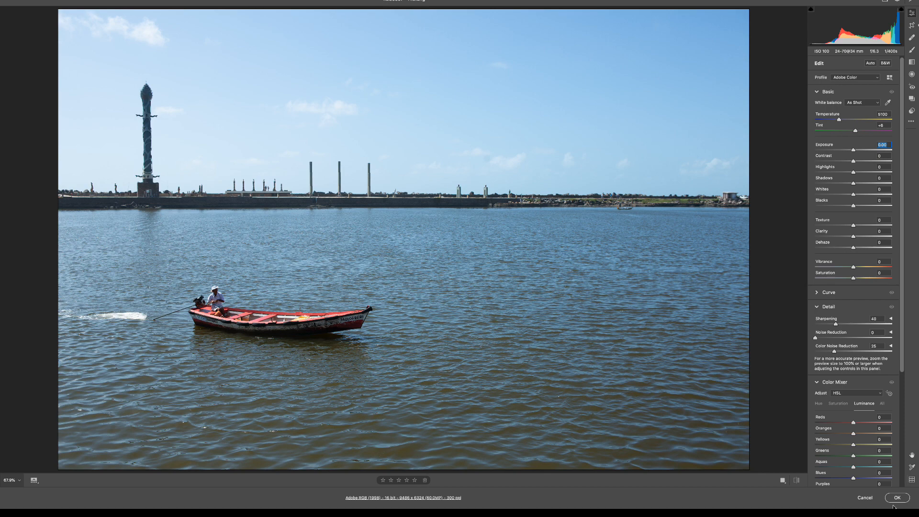
Enable chromatic aberration removal and lens profile corrections for the raw photo and apply the settings.
{"action": "left_click", "coordinate": [818, 383]}
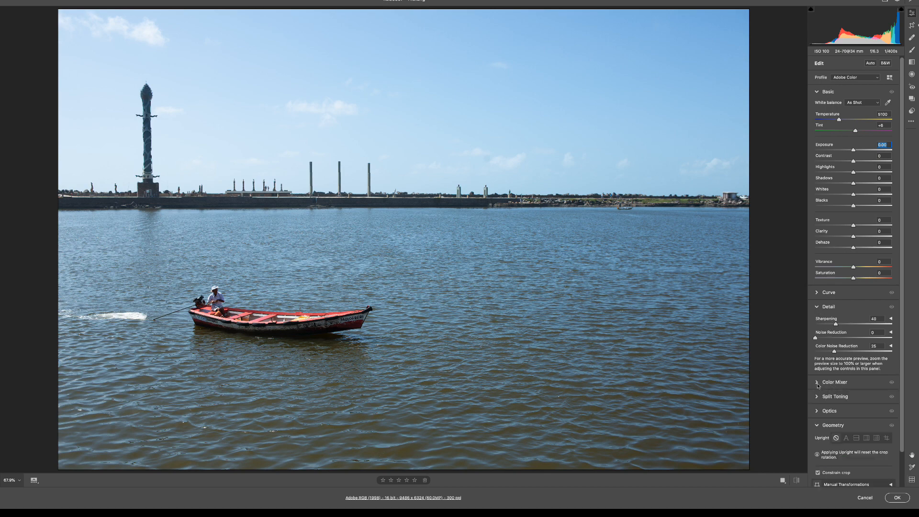
{"action": "left_click", "coordinate": [819, 412]}
{"action": "left_click", "coordinate": [818, 445]}
{"action": "left_click", "coordinate": [819, 436]}
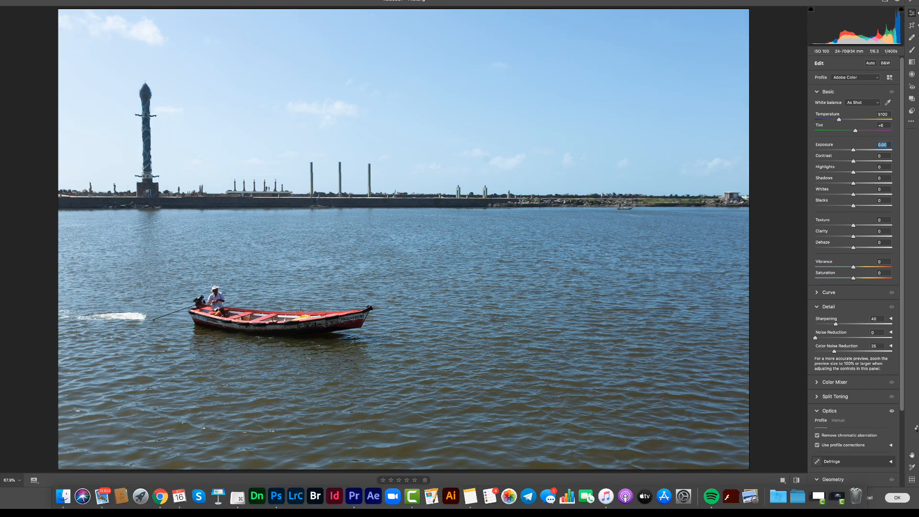
{"action": "key", "text": "Return"}
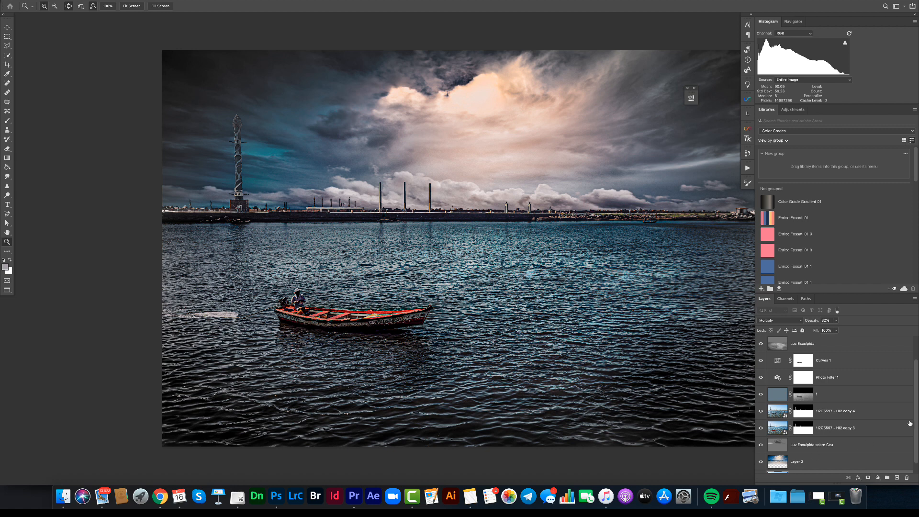
Show only the bottom photo layer and set it to Normal blend mode at 100% opacity.
{"action": "scroll", "coordinate": [915, 440], "scroll_direction": "down", "scroll_amount": 1}
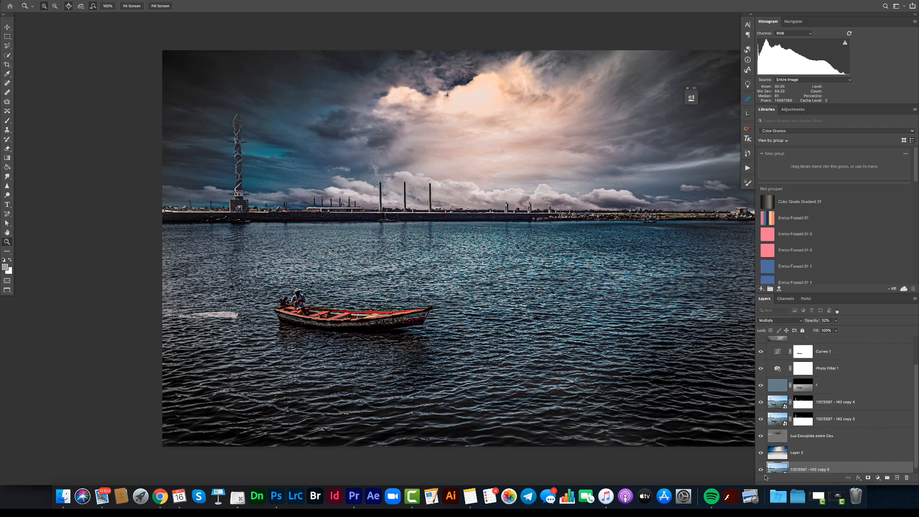
{"action": "key", "text": "alt"}
{"action": "left_click", "coordinate": [762, 471], "text": "alt"}
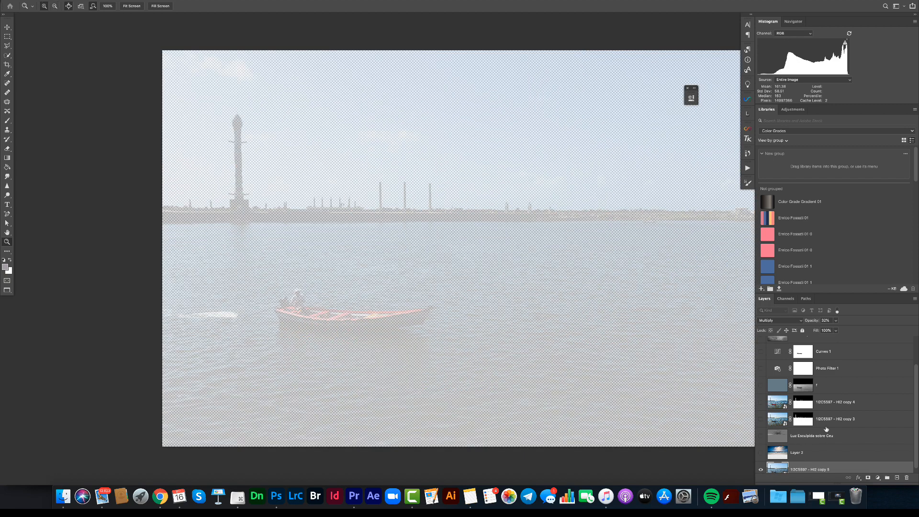
{"action": "left_click", "coordinate": [801, 321]}
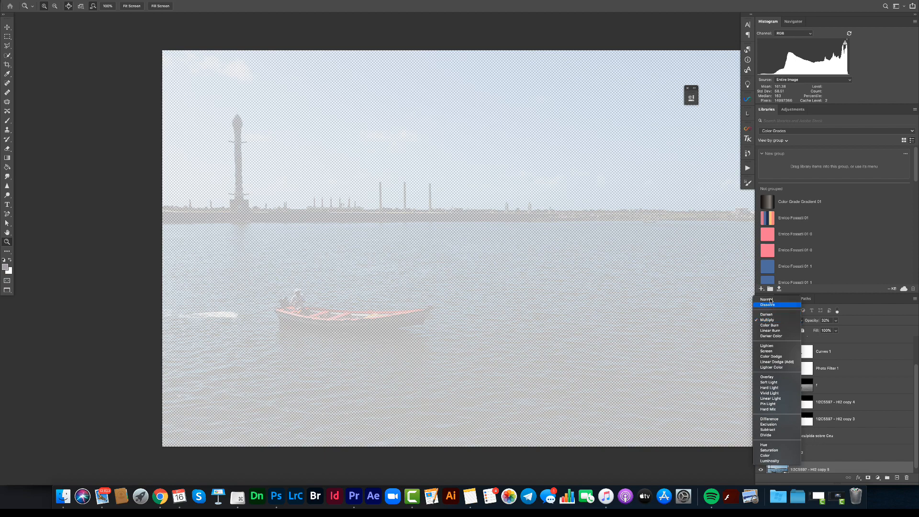
{"action": "left_click", "coordinate": [769, 299]}
{"action": "left_click", "coordinate": [837, 320]}
{"action": "left_click_drag", "start_coordinate": [841, 329], "coordinate": [862, 329]}
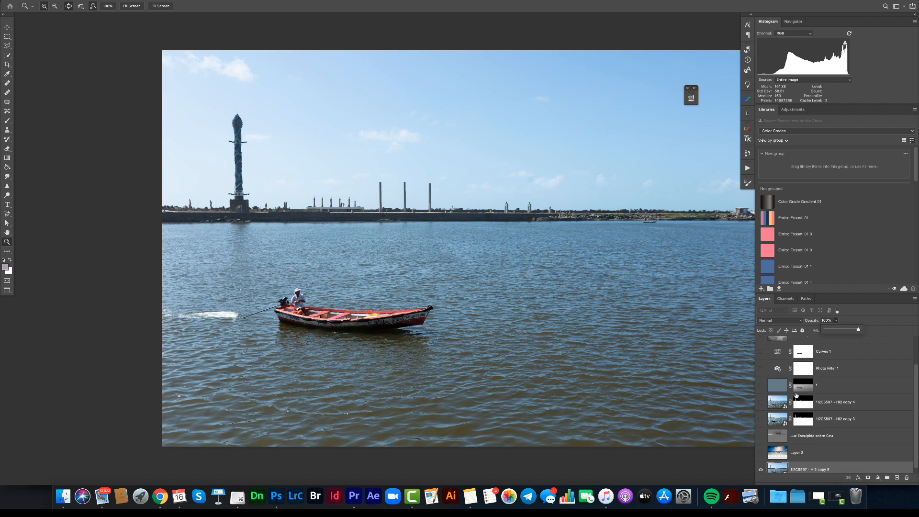
Examine the unedited photo and restore the visibility of all layers to compare it with the final edit.
{"action": "left_click_drag", "start_coordinate": [548, 236], "coordinate": [506, 233]}
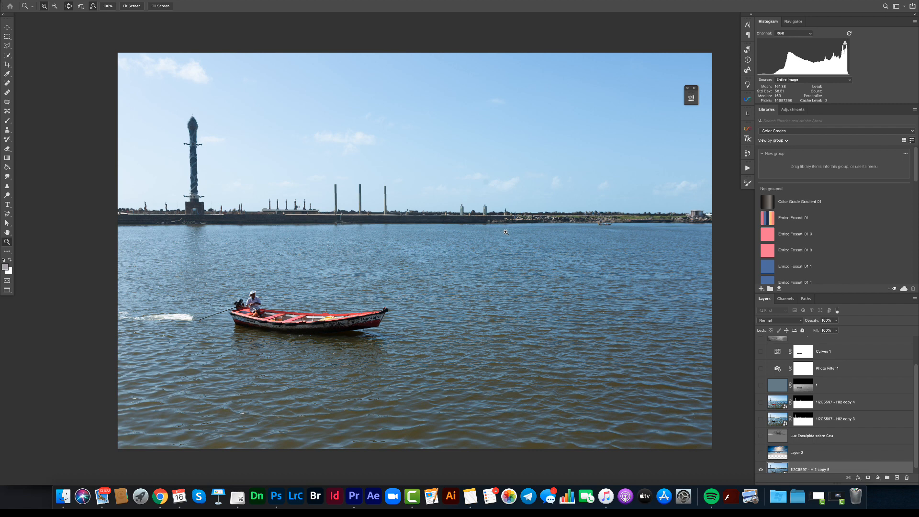
{"action": "key", "text": "alt"}
{"action": "left_click", "coordinate": [762, 471], "text": "alt"}
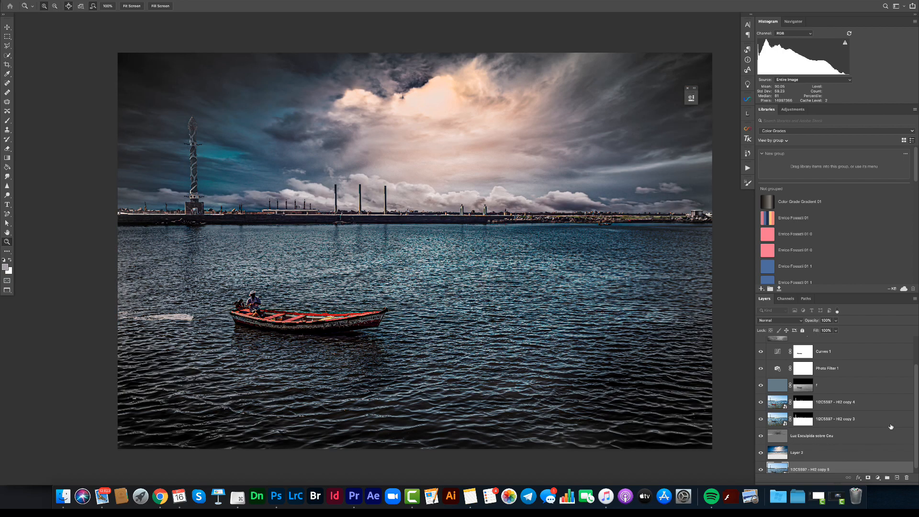
{"action": "left_click_drag", "start_coordinate": [761, 453], "coordinate": [761, 366]}
{"action": "left_click", "coordinate": [761, 436]}
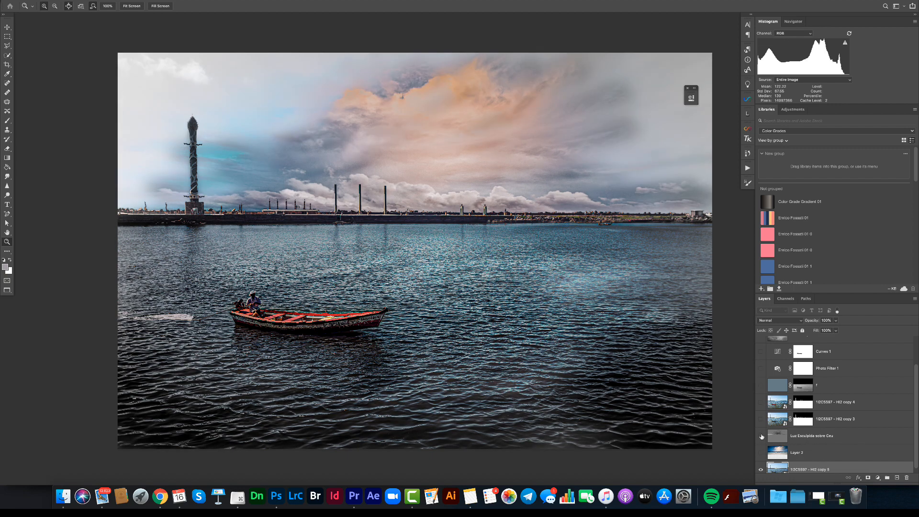
{"action": "key", "text": "super+z"}
{"action": "left_click_drag", "start_coordinate": [761, 453], "coordinate": [761, 367]}
Stamp all visible layers into a new merged layer above the topmost texture and colour group.
{"action": "left_click_drag", "start_coordinate": [915, 385], "coordinate": [913, 344]}
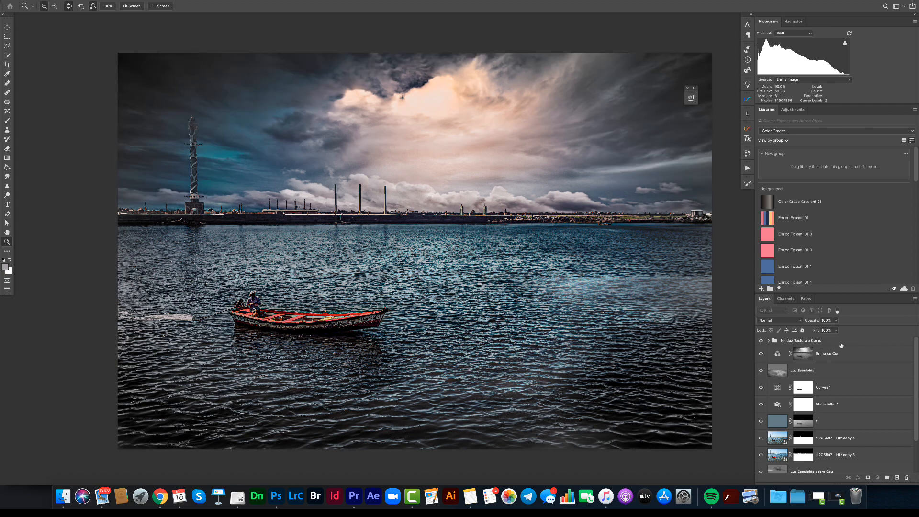
{"action": "left_click", "coordinate": [841, 341]}
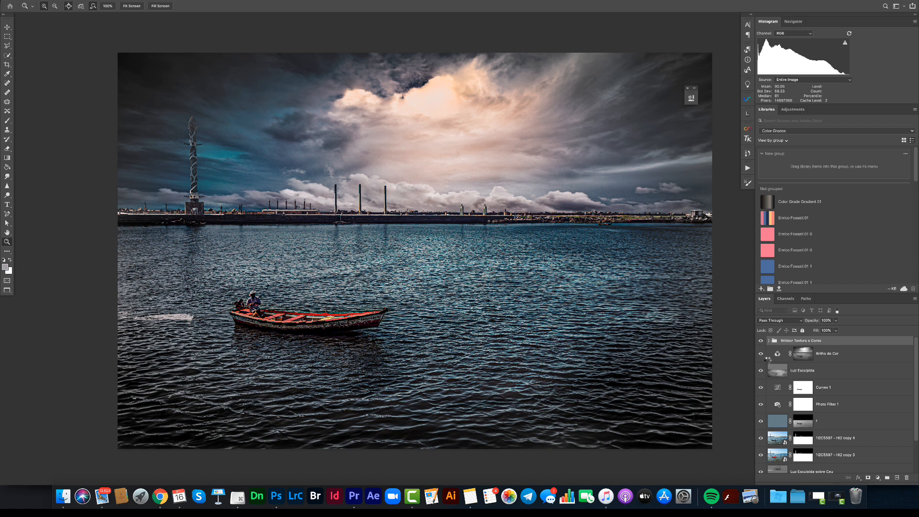
{"action": "key", "text": "alt+shift+super+e"}
Hide every layer between the merged layer and the unedited photo layer at the base of the stack.
{"action": "left_click_drag", "start_coordinate": [761, 358], "coordinate": [762, 474]}
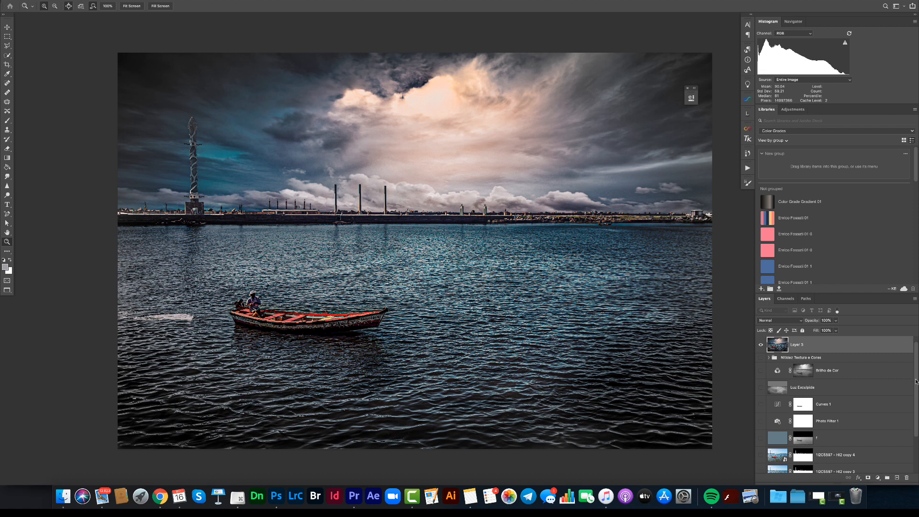
{"action": "scroll", "coordinate": [912, 375], "scroll_direction": "down", "scroll_amount": 2}
{"action": "left_click", "coordinate": [761, 455]}
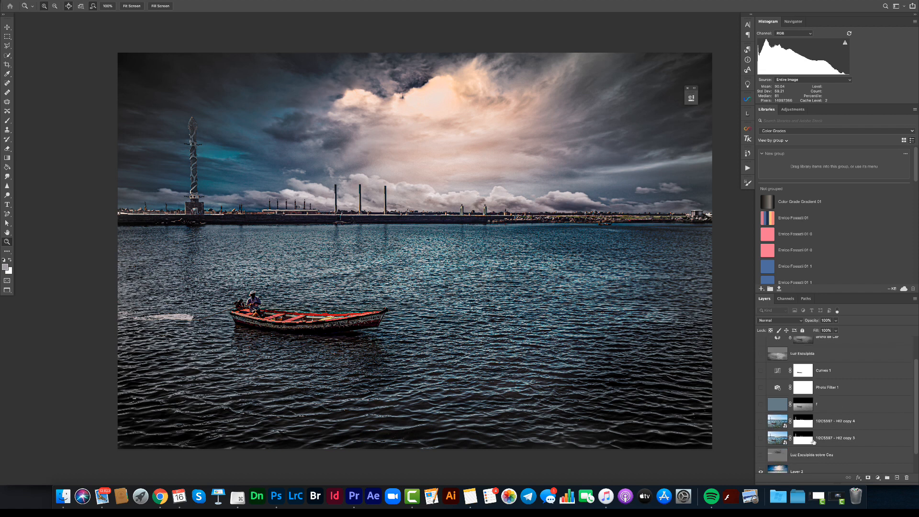
{"action": "scroll", "coordinate": [914, 421], "scroll_direction": "down", "scroll_amount": 2}
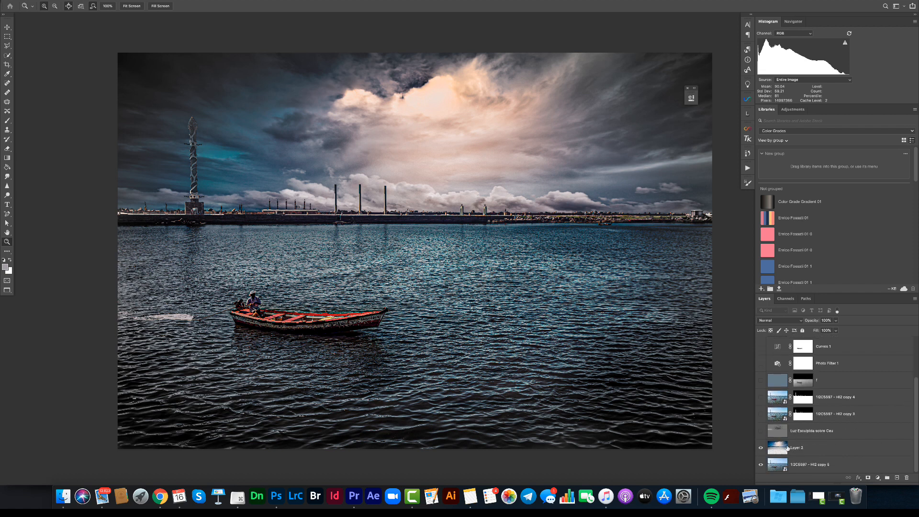
{"action": "left_click", "coordinate": [761, 448]}
{"action": "scroll", "coordinate": [912, 409], "scroll_direction": "up", "scroll_amount": 3}
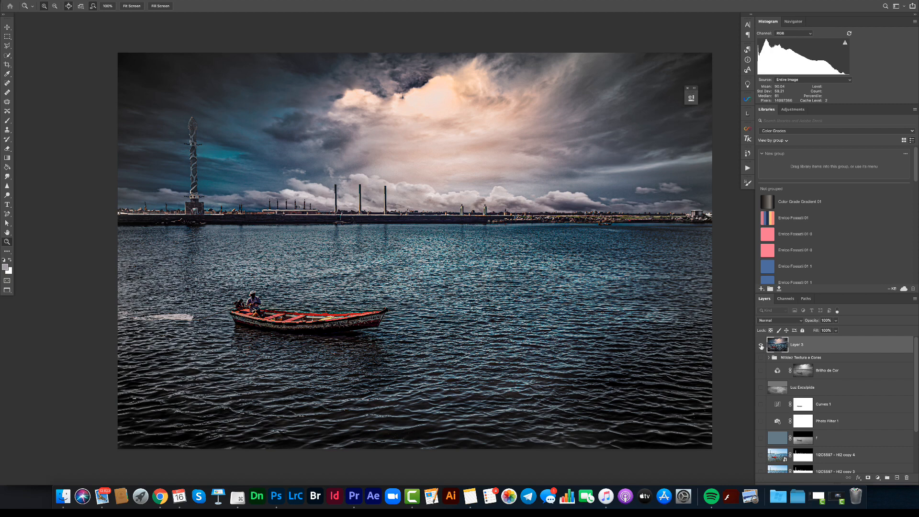
Toggle the merged layer's visibility repeatedly to compare the original photo with the final edit, leaving the merged layer shown.
{"action": "left_click", "coordinate": [762, 346]}
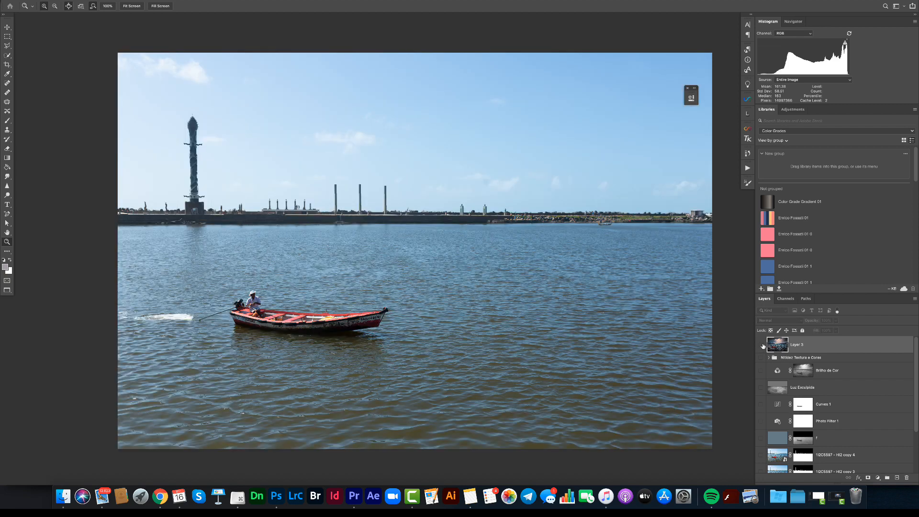
{"action": "left_click", "coordinate": [761, 346]}
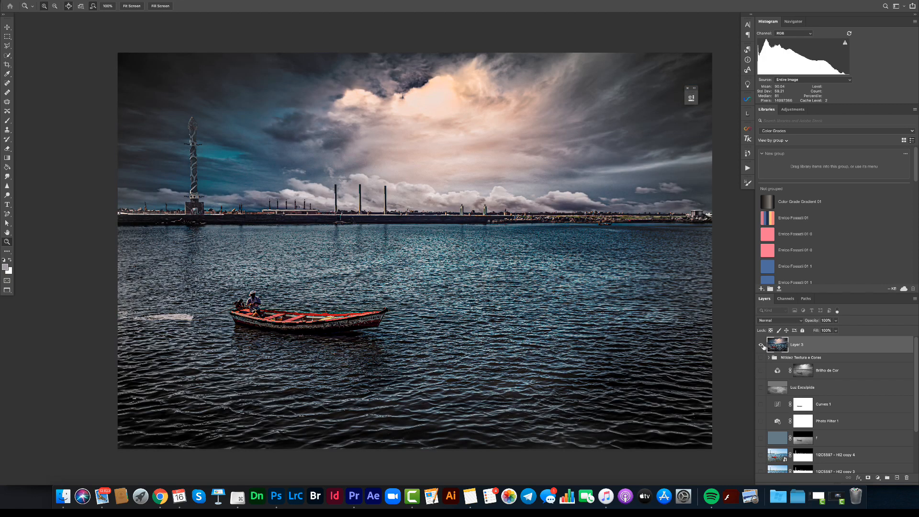
{"action": "left_click", "coordinate": [762, 346]}
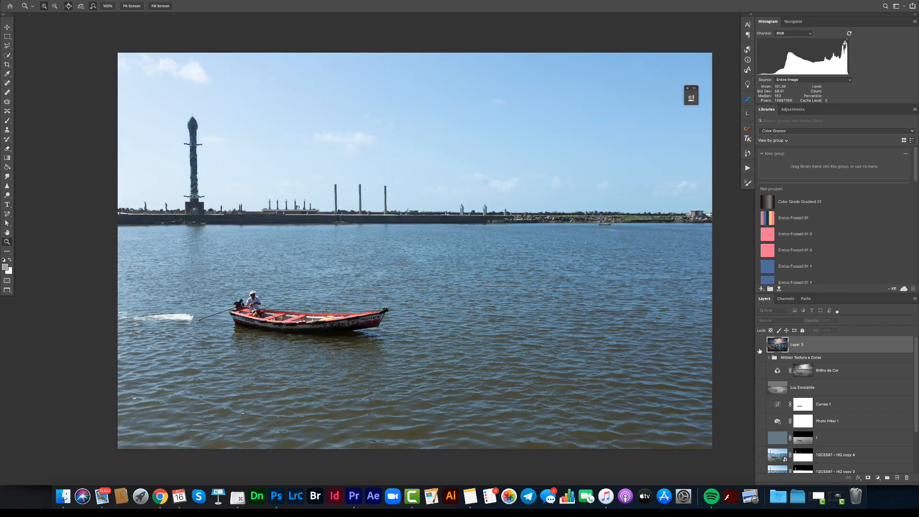
{"action": "left_click", "coordinate": [761, 347]}
{"action": "left_click", "coordinate": [762, 347]}
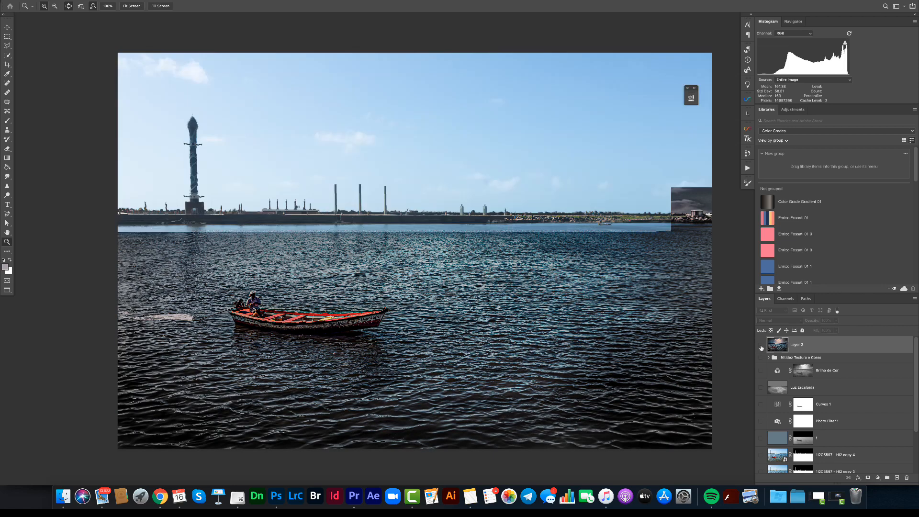
{"action": "left_click", "coordinate": [762, 346]}
{"action": "left_click", "coordinate": [762, 346]}
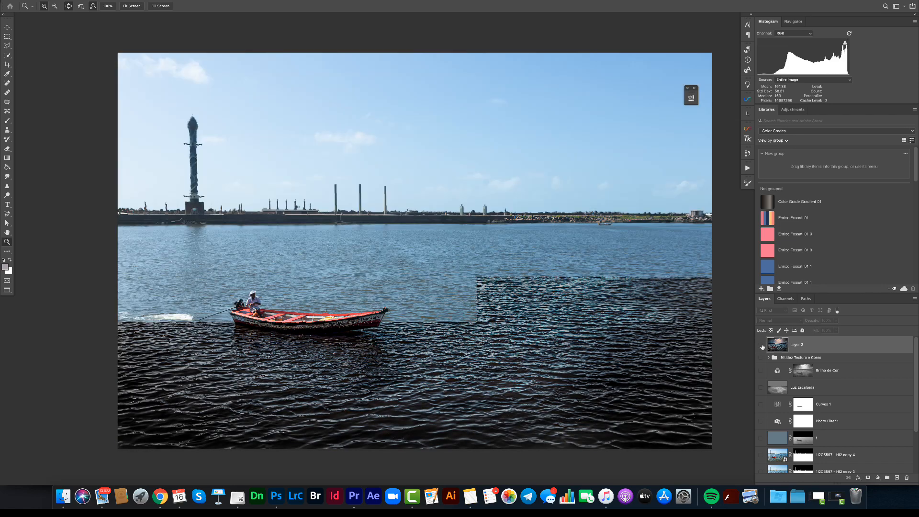
{"action": "left_click", "coordinate": [762, 346]}
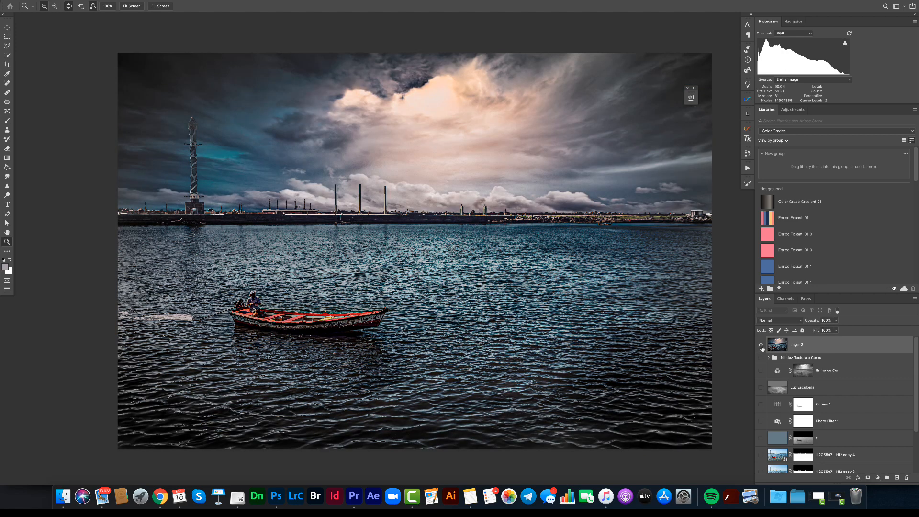